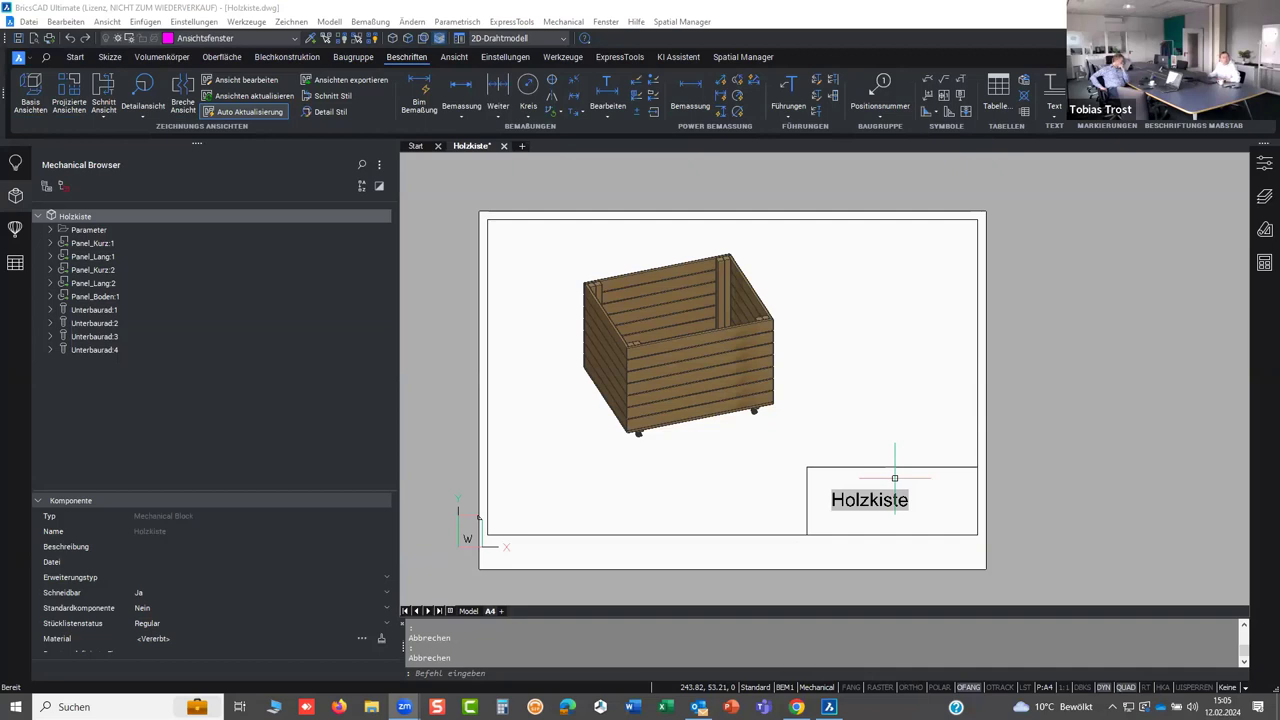
- Check the crate in model space, then return to the A4 layout's paper space
left_click(472, 611)
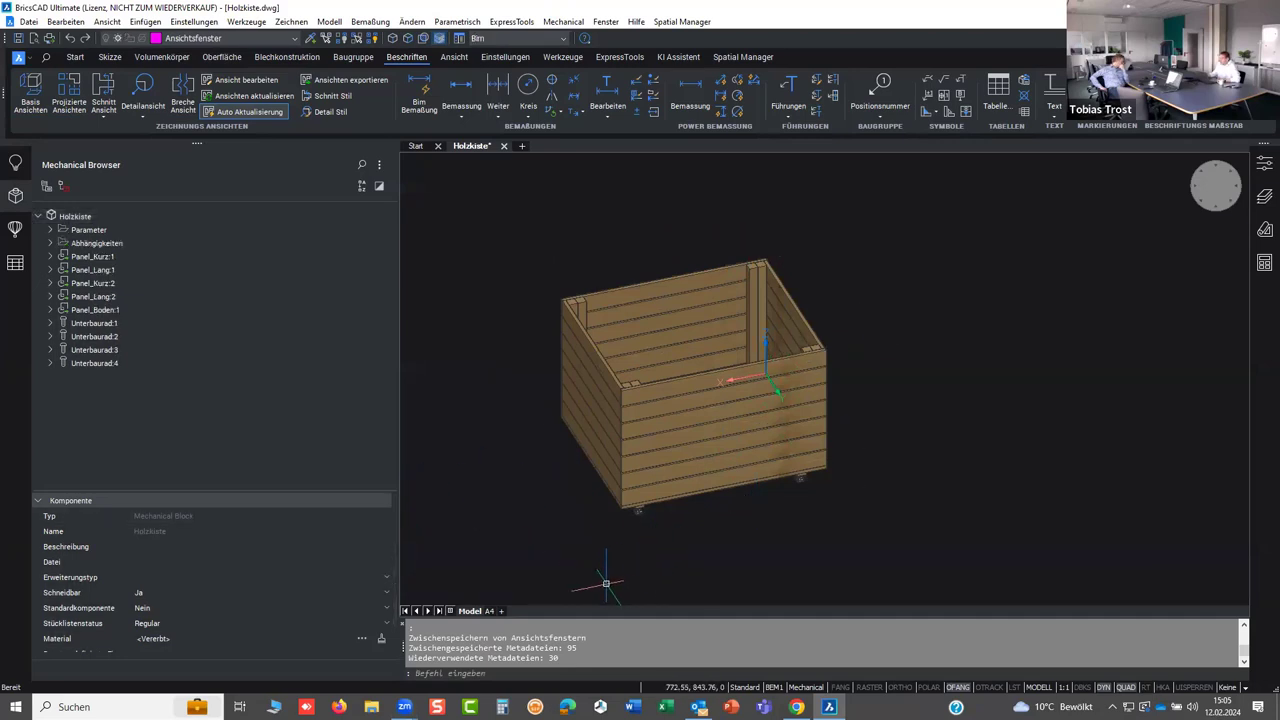
left_click(490, 611)
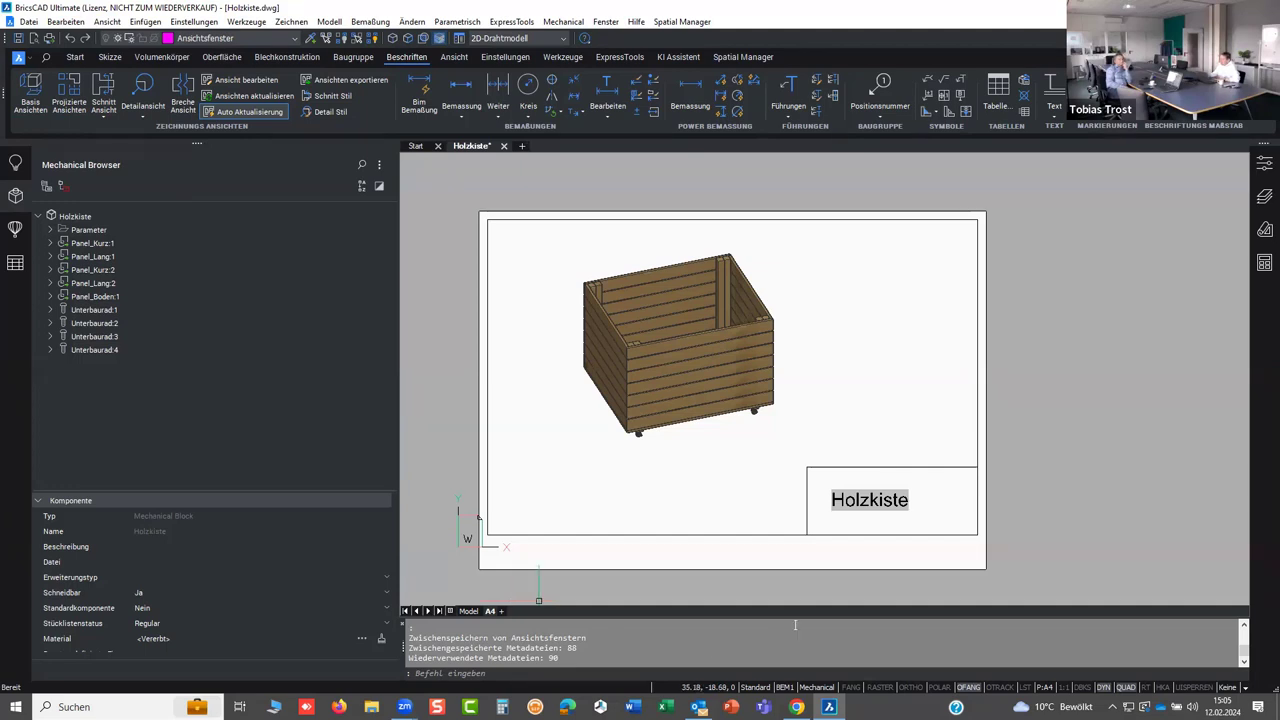
double_click(799, 387)
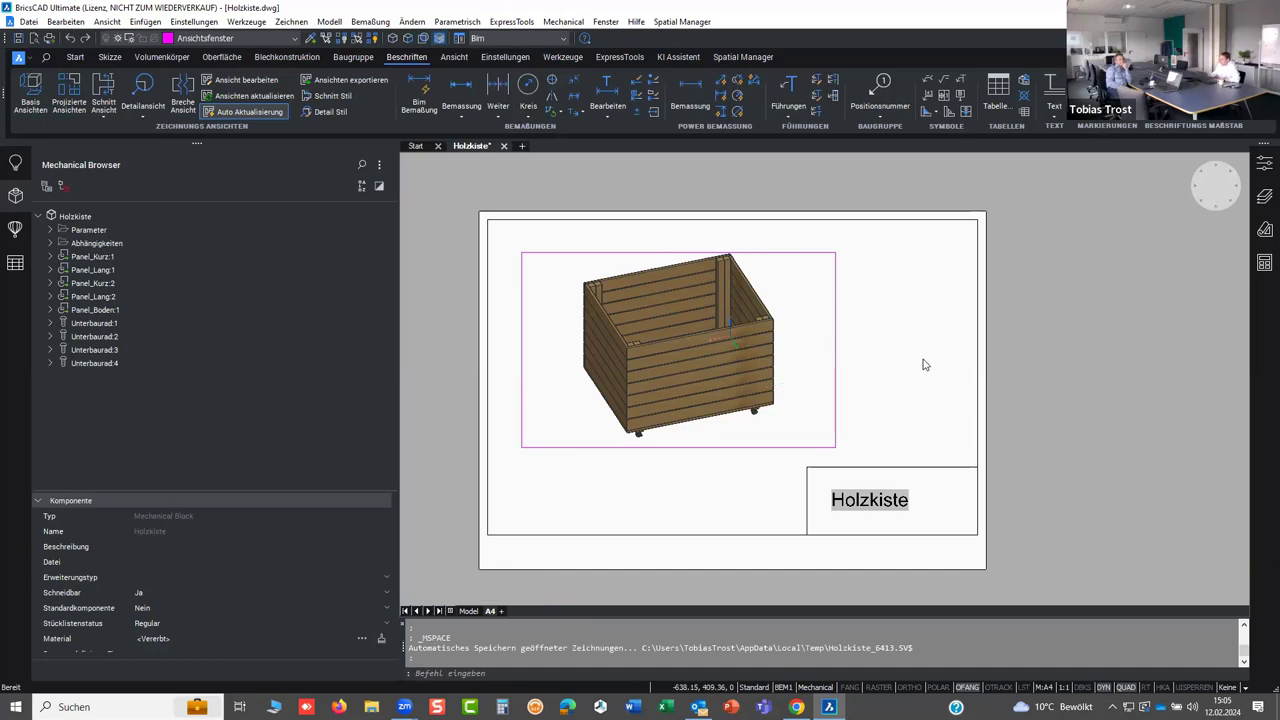
double_click(910, 393)
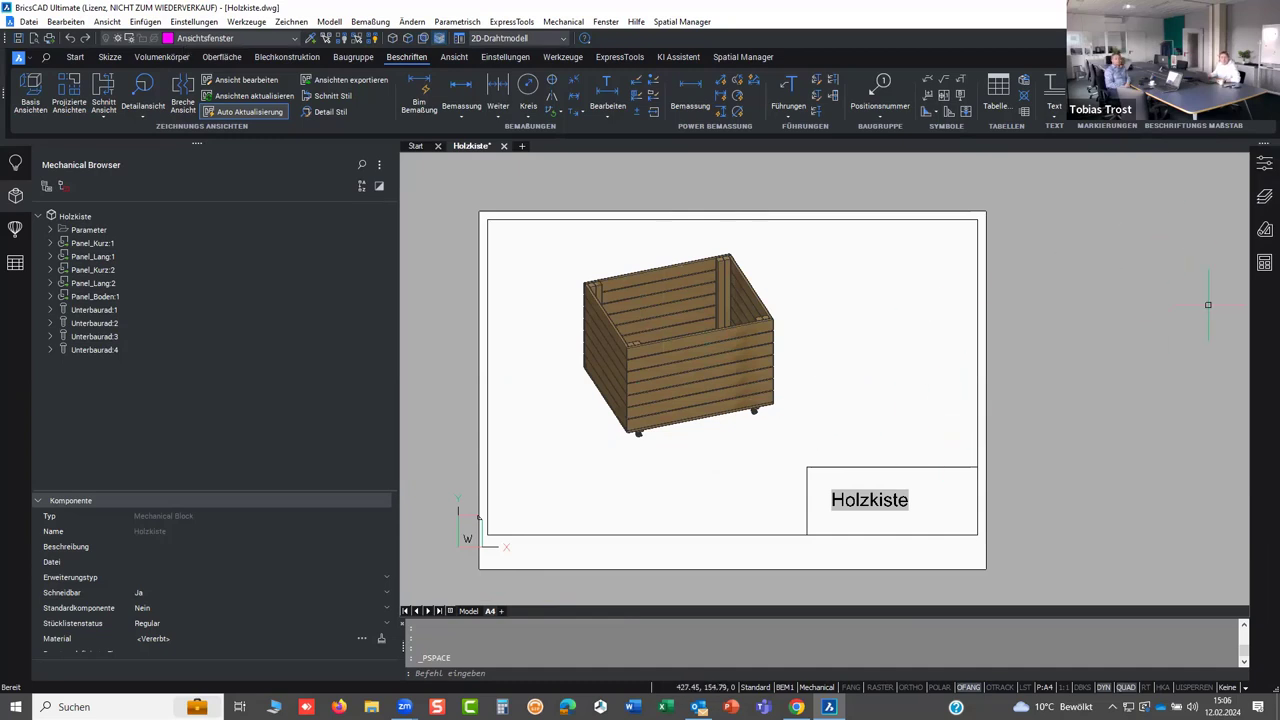
- In the layer manager, try toggling the Ansichtsfenster layer's visibility and freeze settings
left_click(1264, 197)
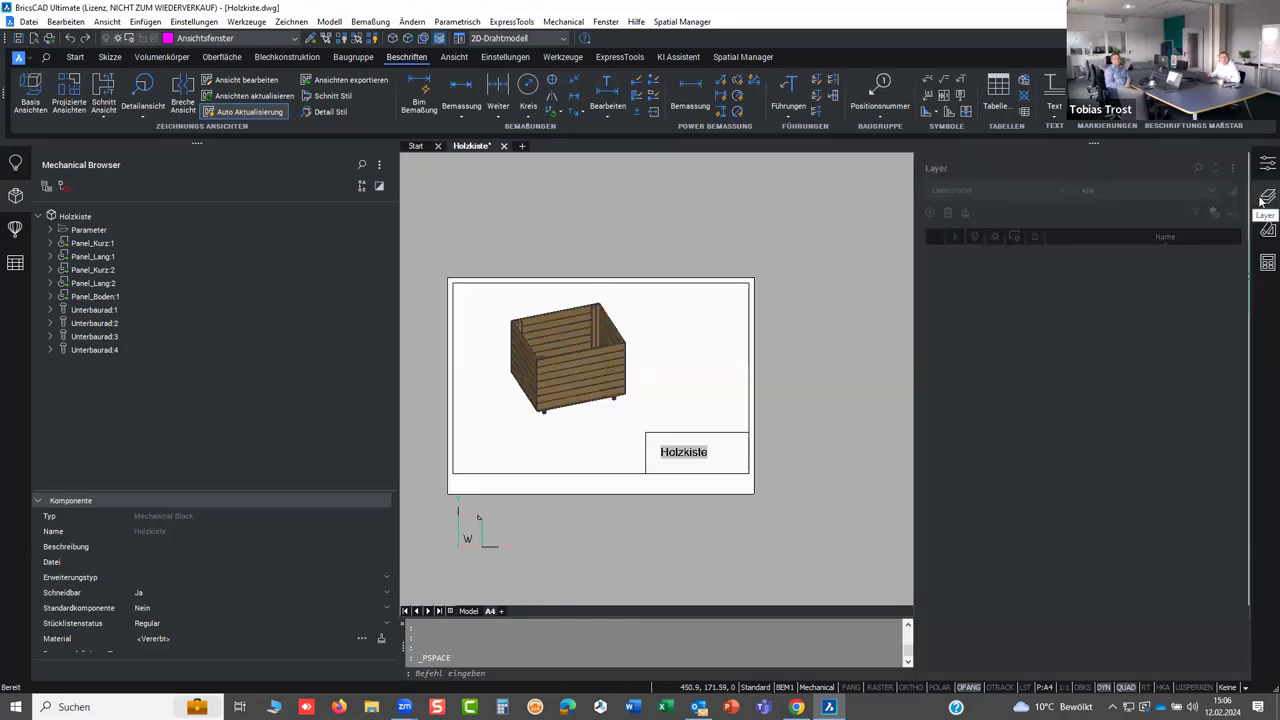
left_click(1200, 461)
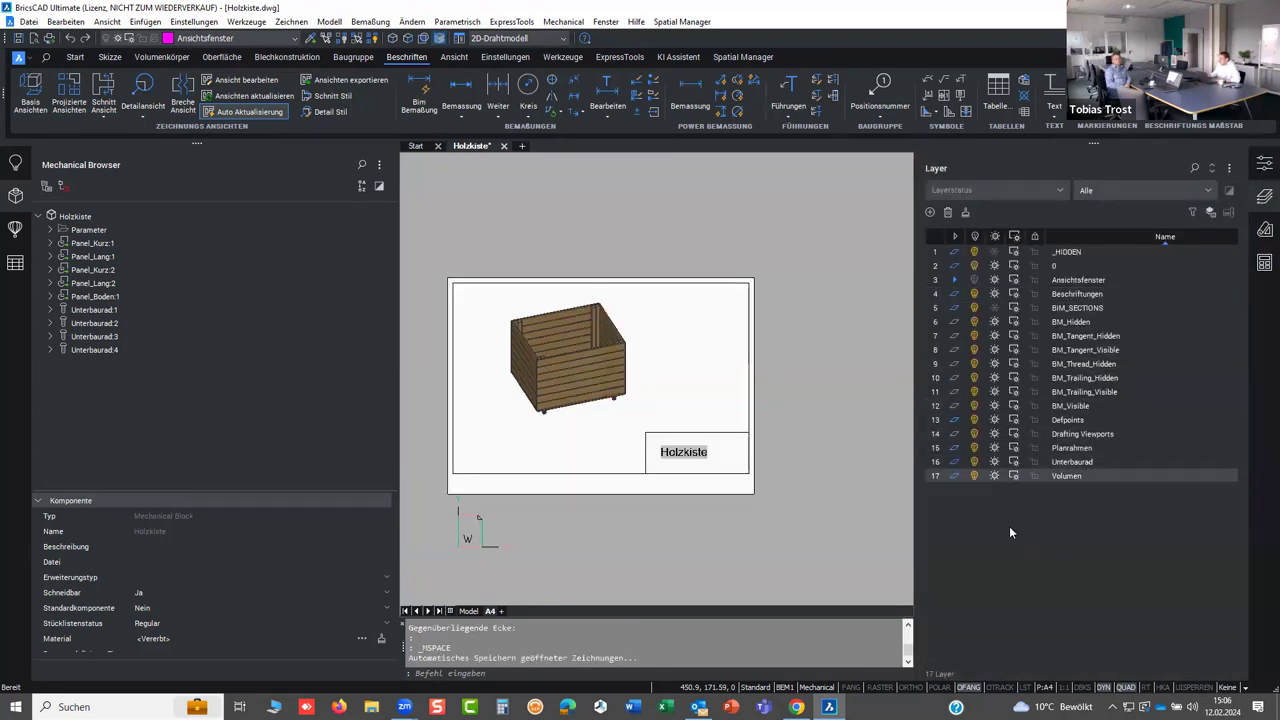
left_click(975, 281)
left_click(975, 281)
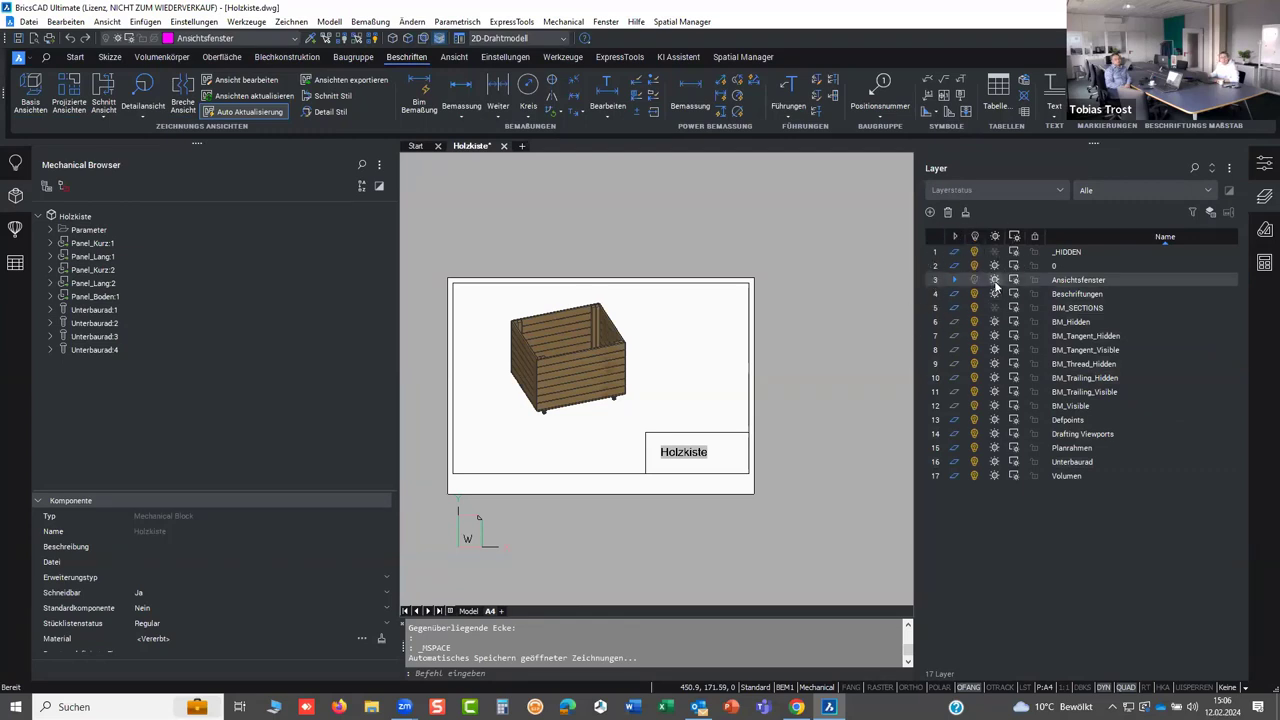
left_click(994, 280)
left_click(994, 280)
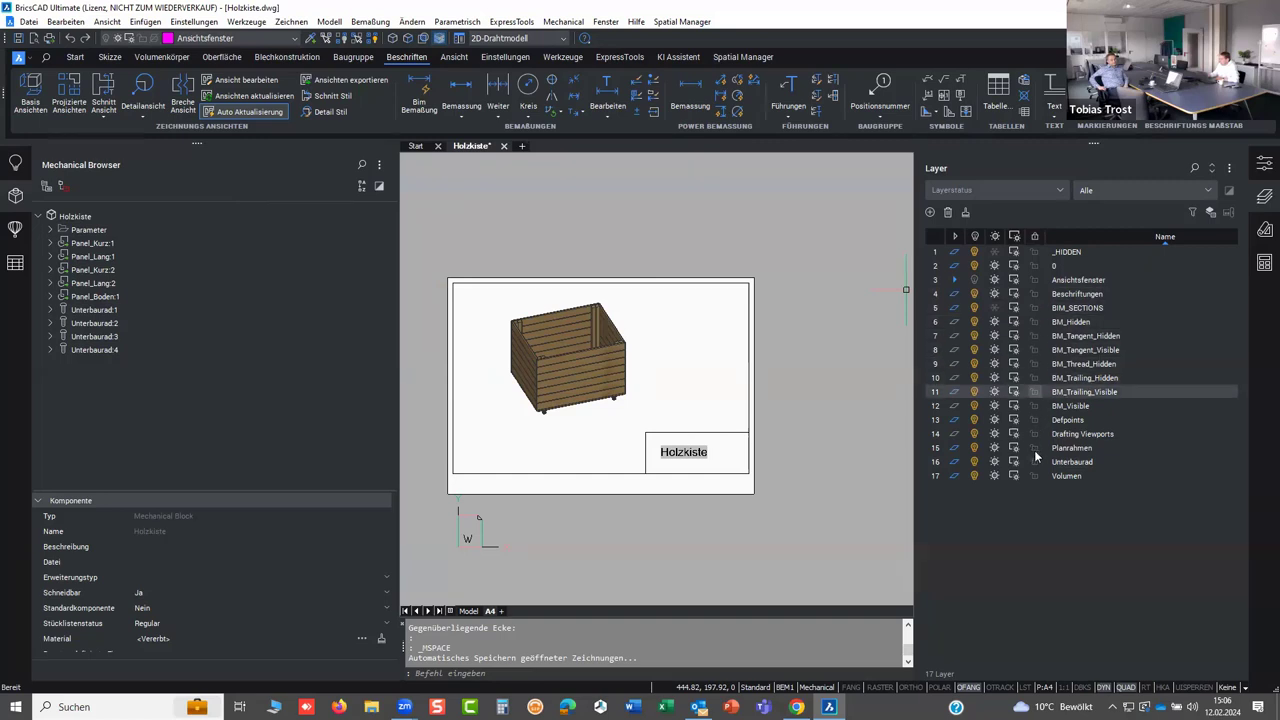
left_click(975, 279)
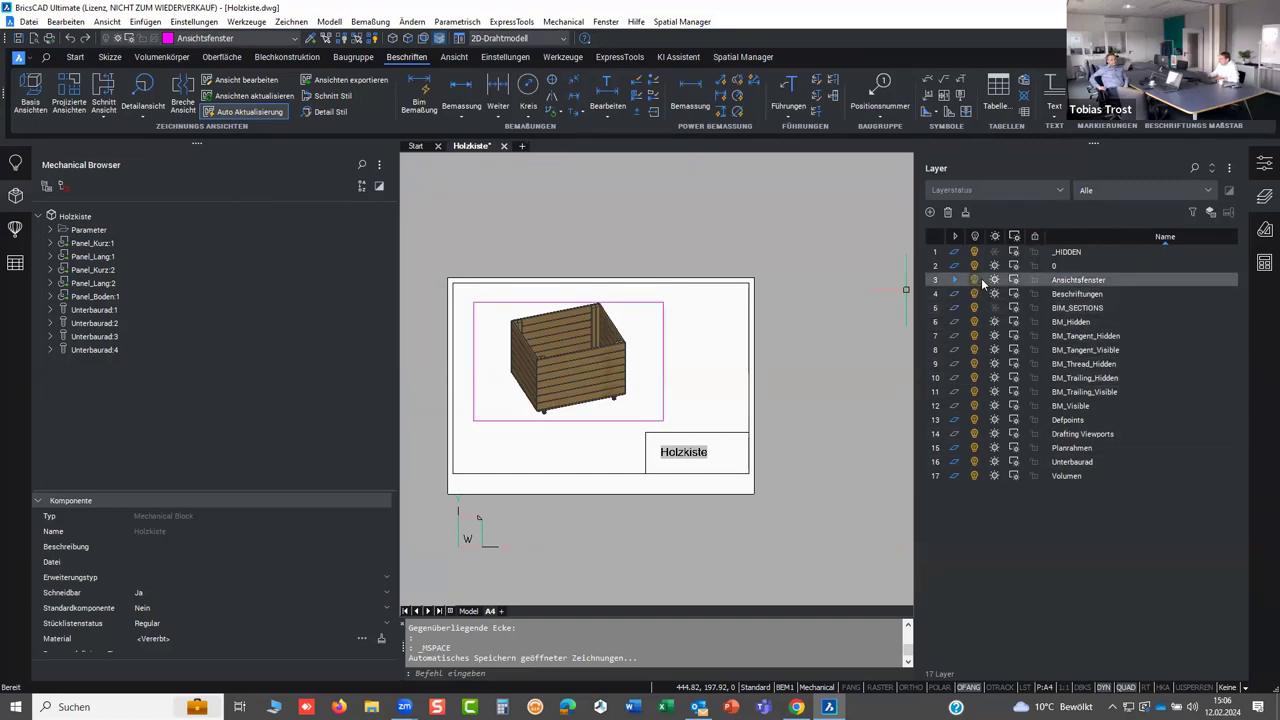
left_click(993, 281)
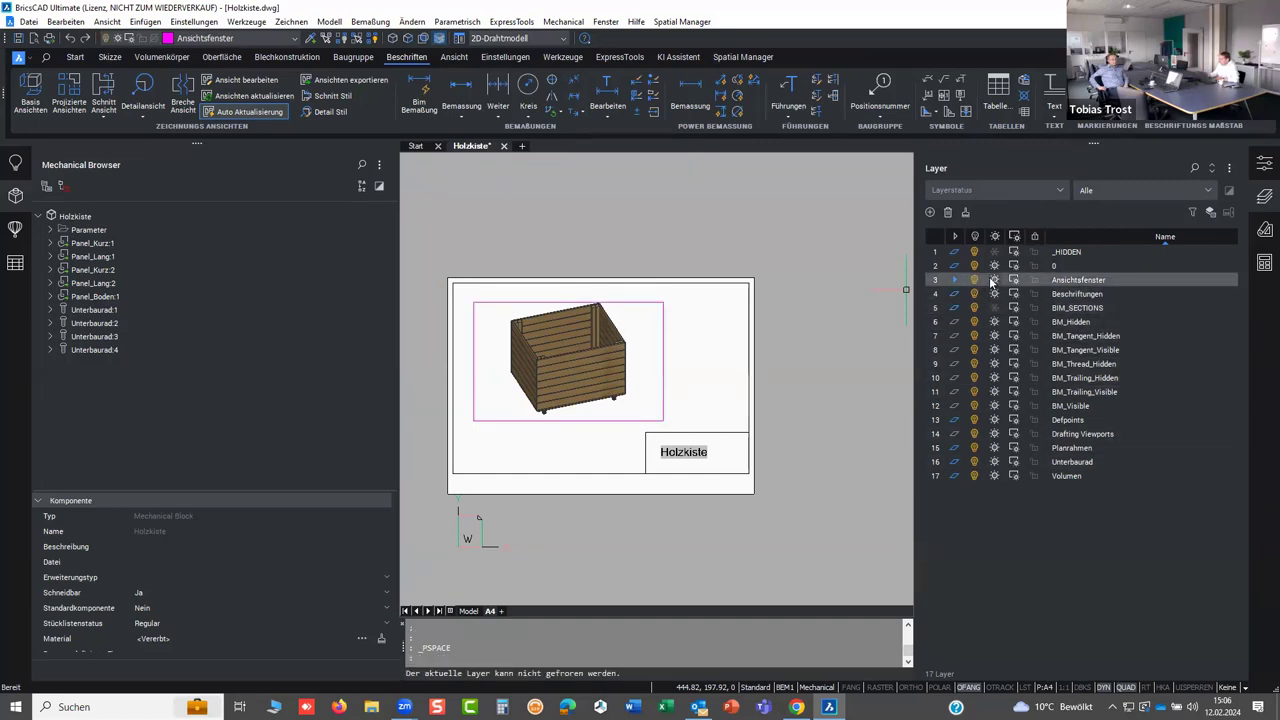
- Make Beschriftungen current, freeze Ansichtsfenster, and window-select the layout to test
left_click(955, 293)
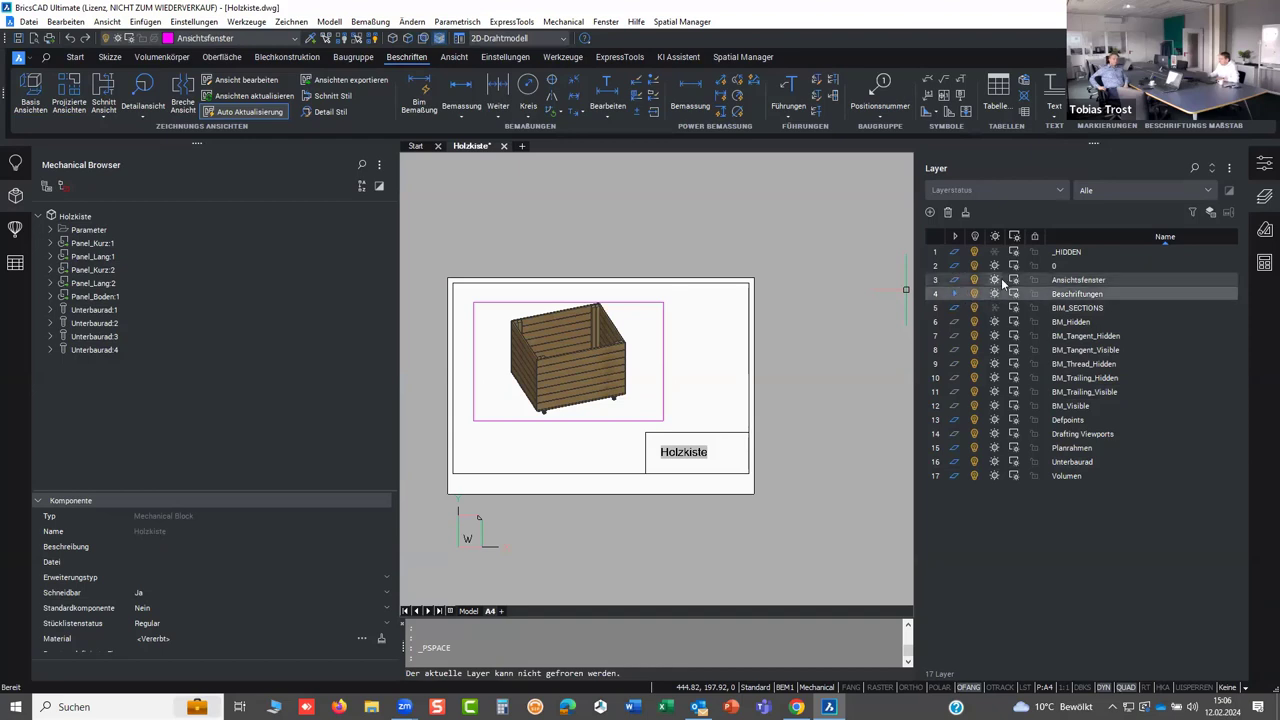
left_click(993, 281)
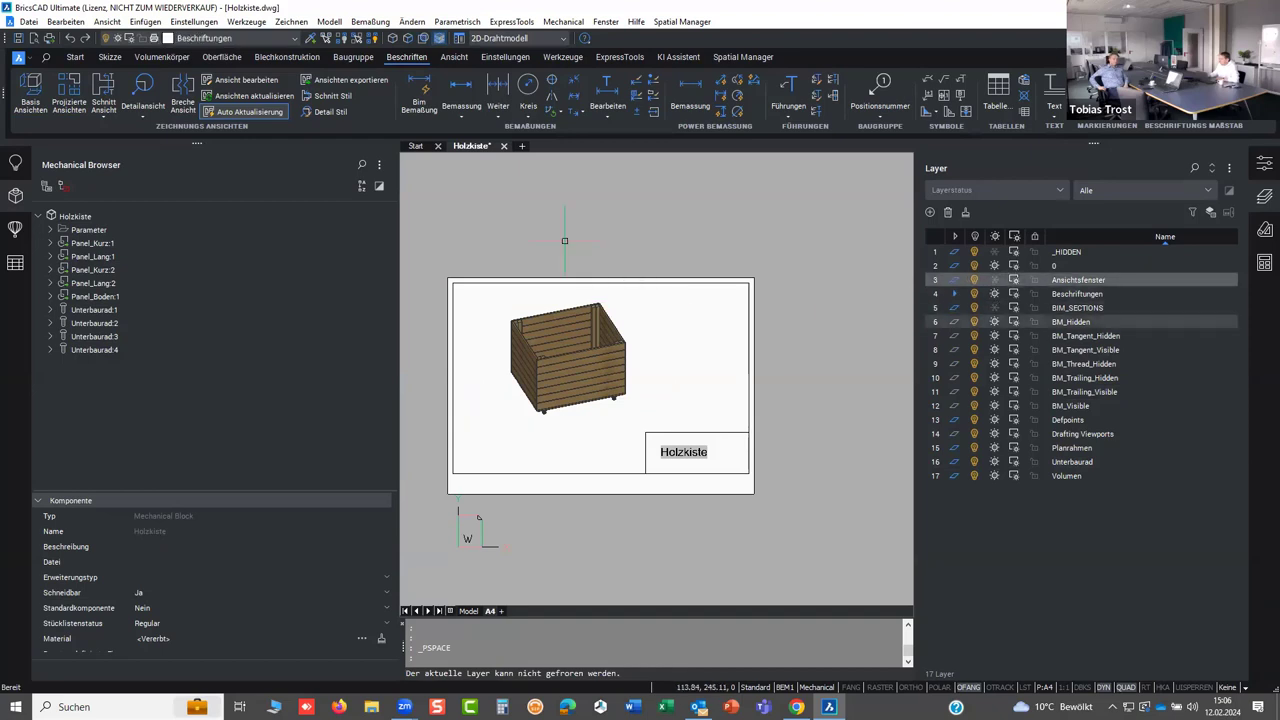
left_click(433, 219)
left_click(830, 527)
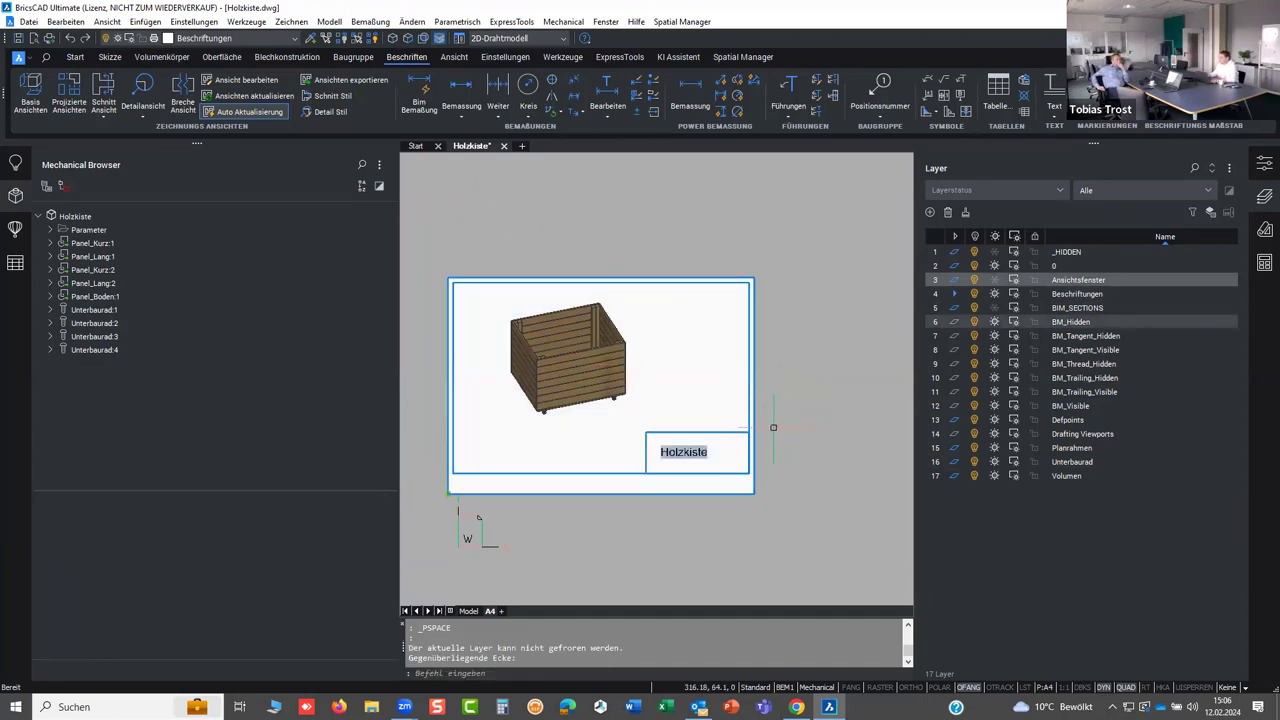
- Cancel the selection and toggle Ansichtsfenster's freeze until the layer ends up thawed
key("Escape")
key("Escape")
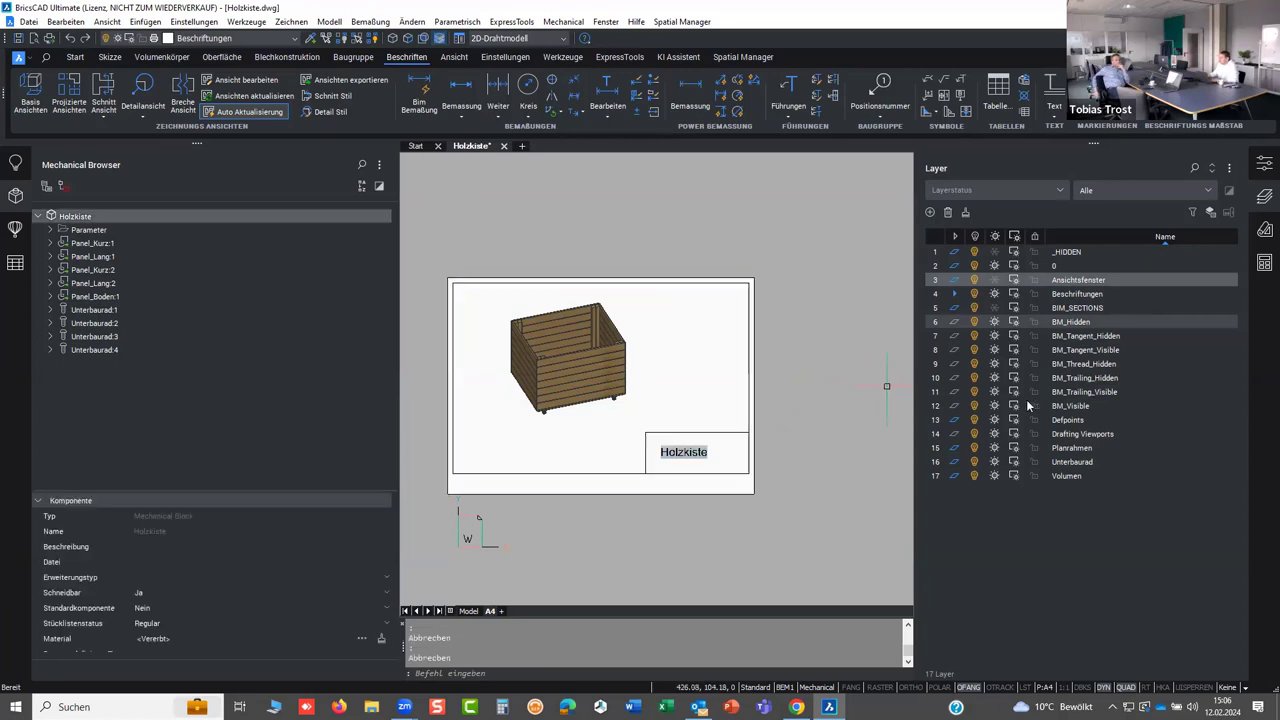
left_click(991, 284)
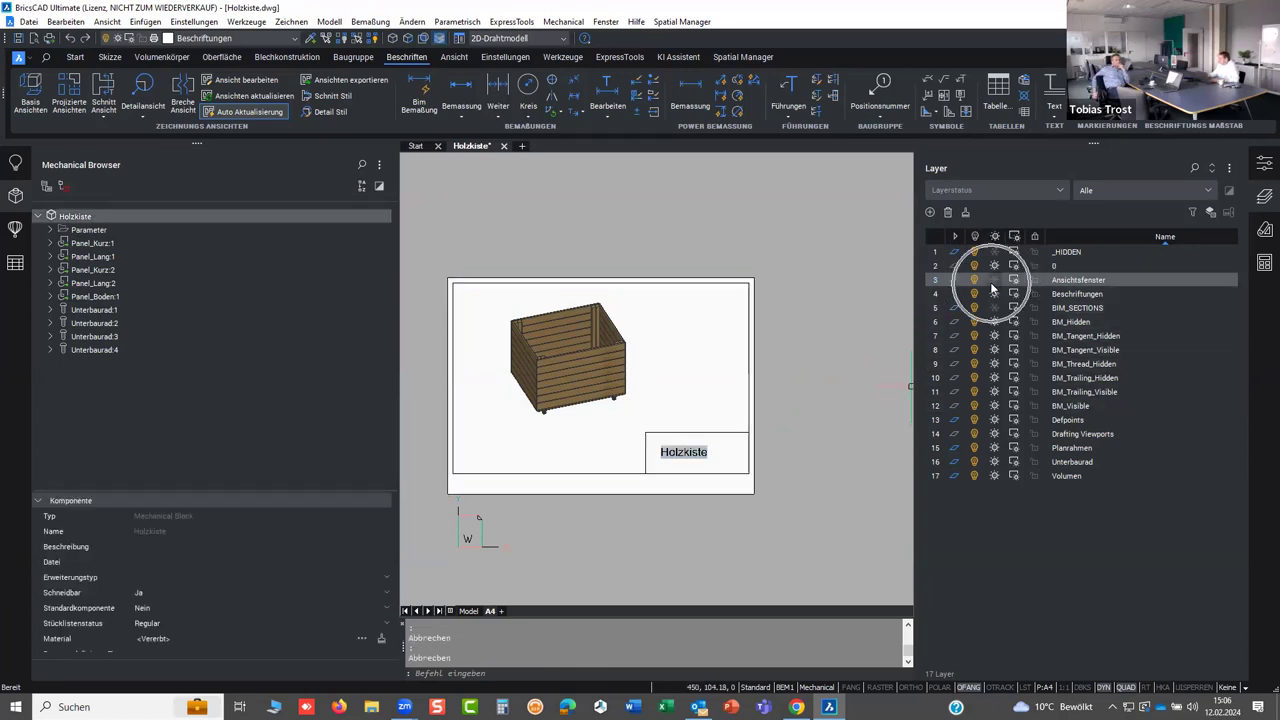
left_click(993, 286)
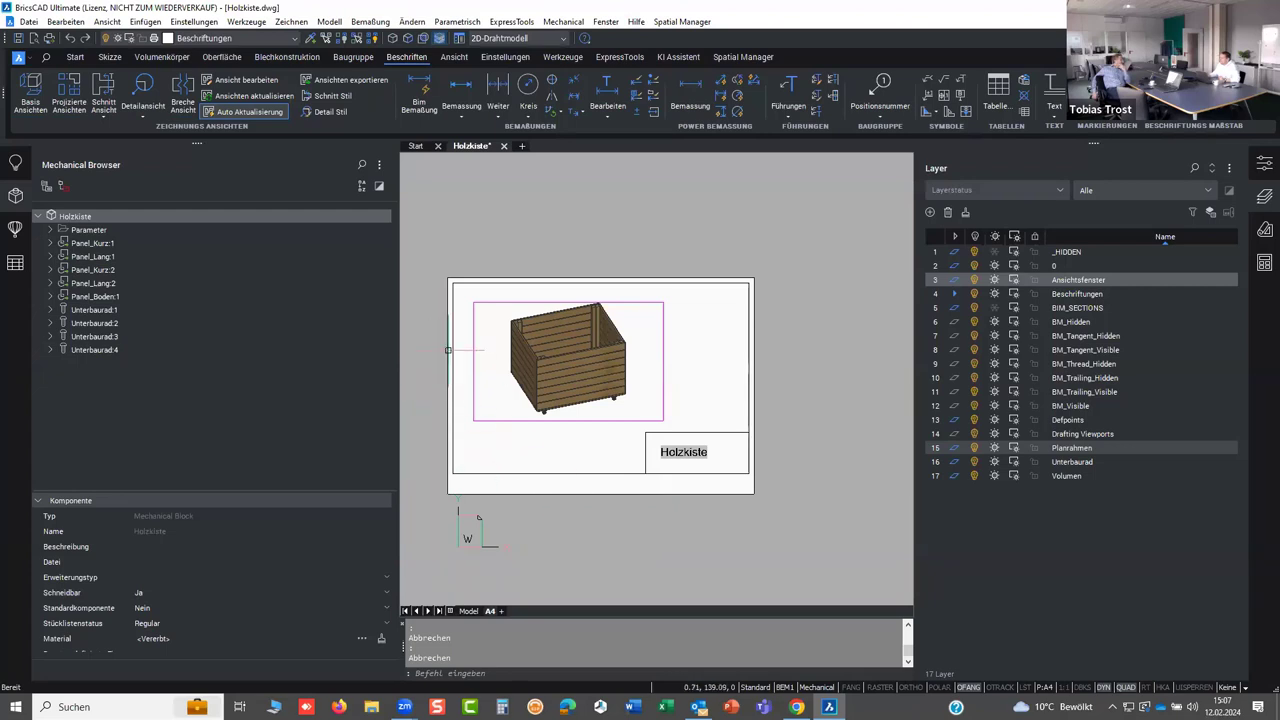
left_click(993, 285)
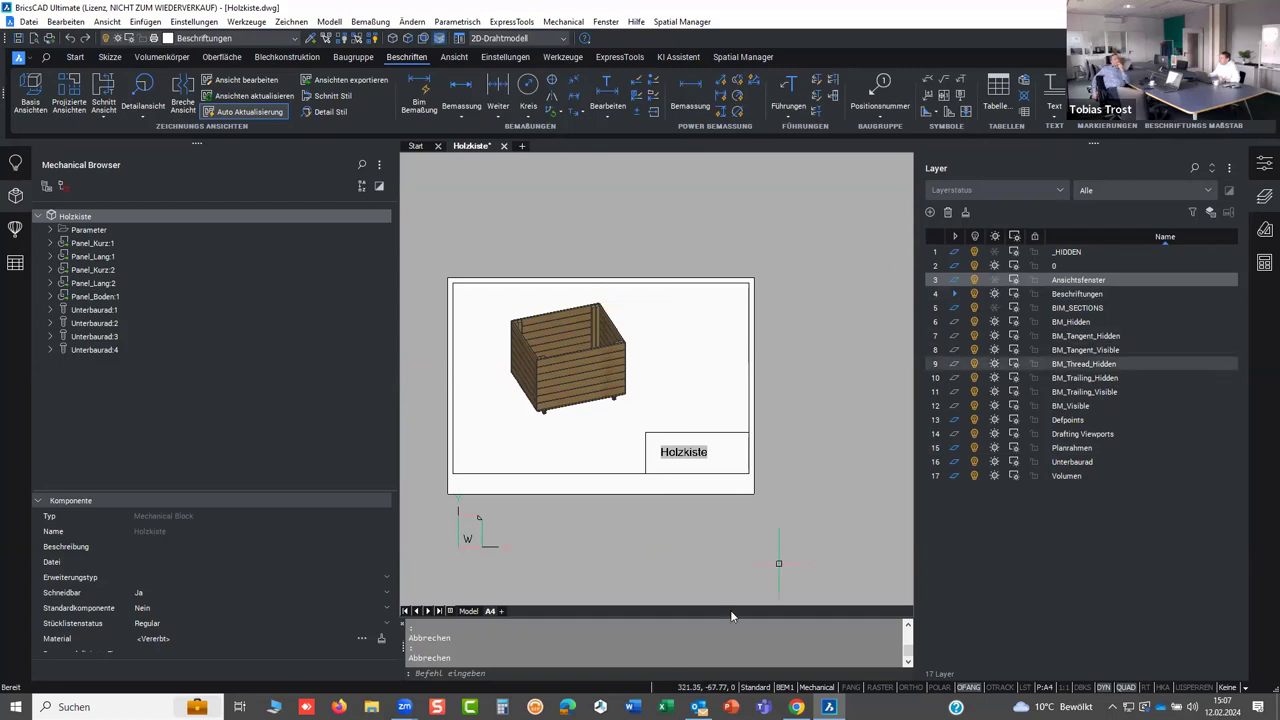
left_click(994, 281)
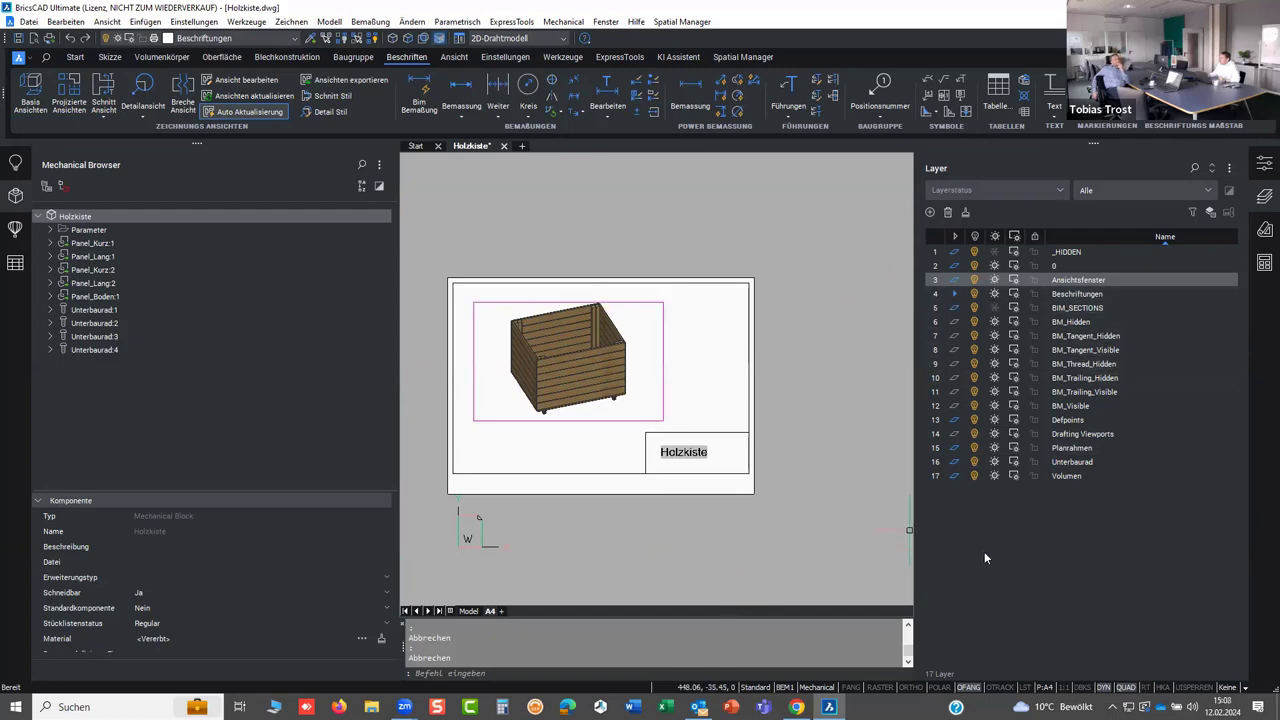
- Review the Layers table columns and freeze the Ansichtsfenster layer
mouse_move(1080, 662)
left_click_drag(970, 661, 1153, 634)
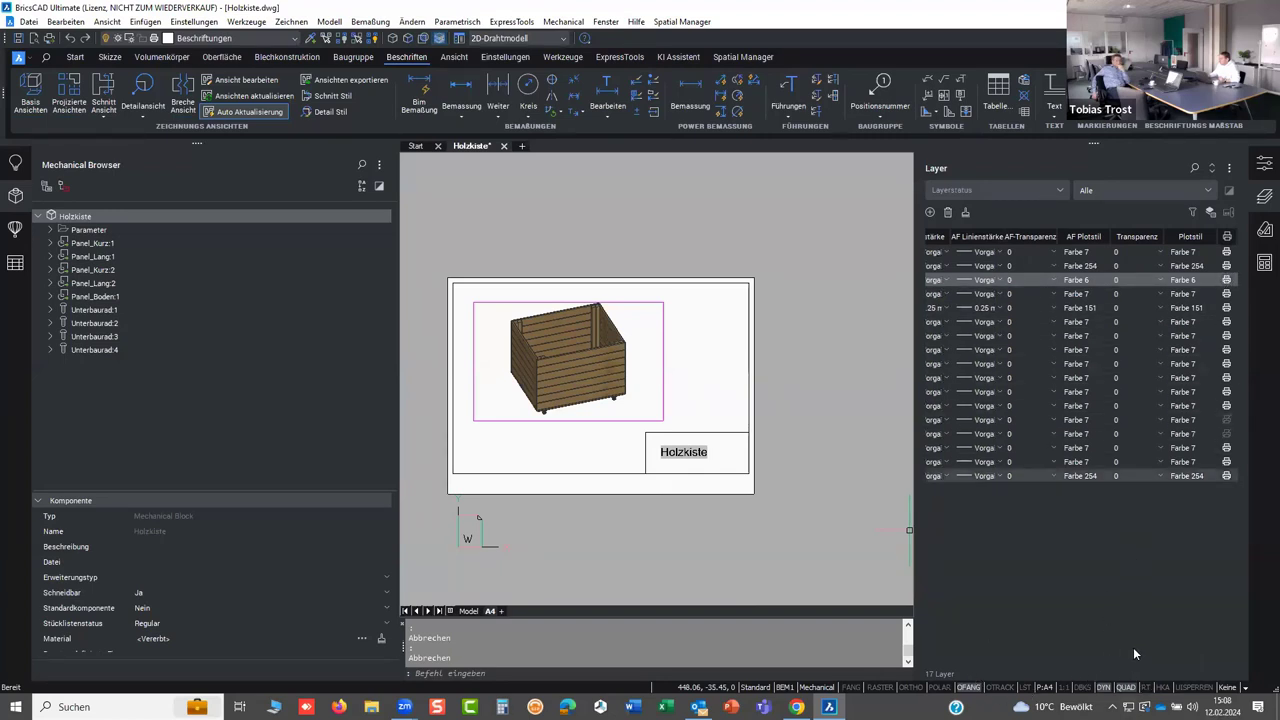
left_click_drag(1152, 661, 968, 663)
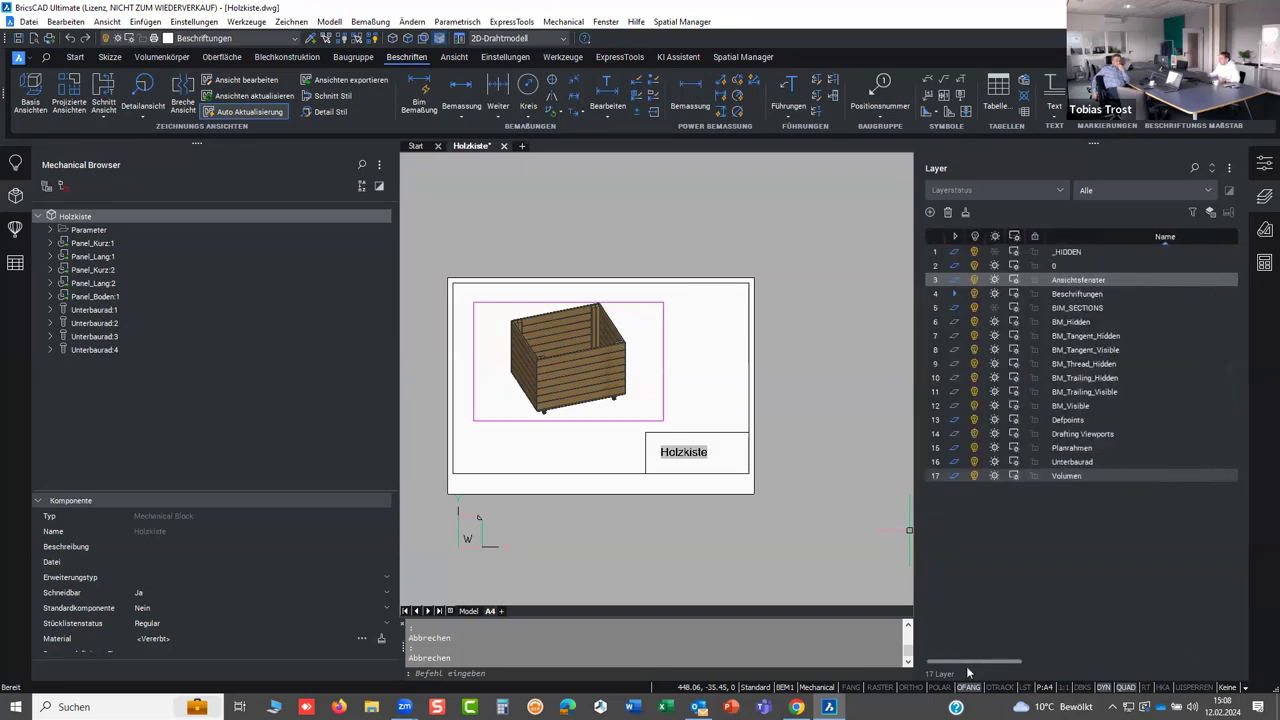
left_click(995, 280)
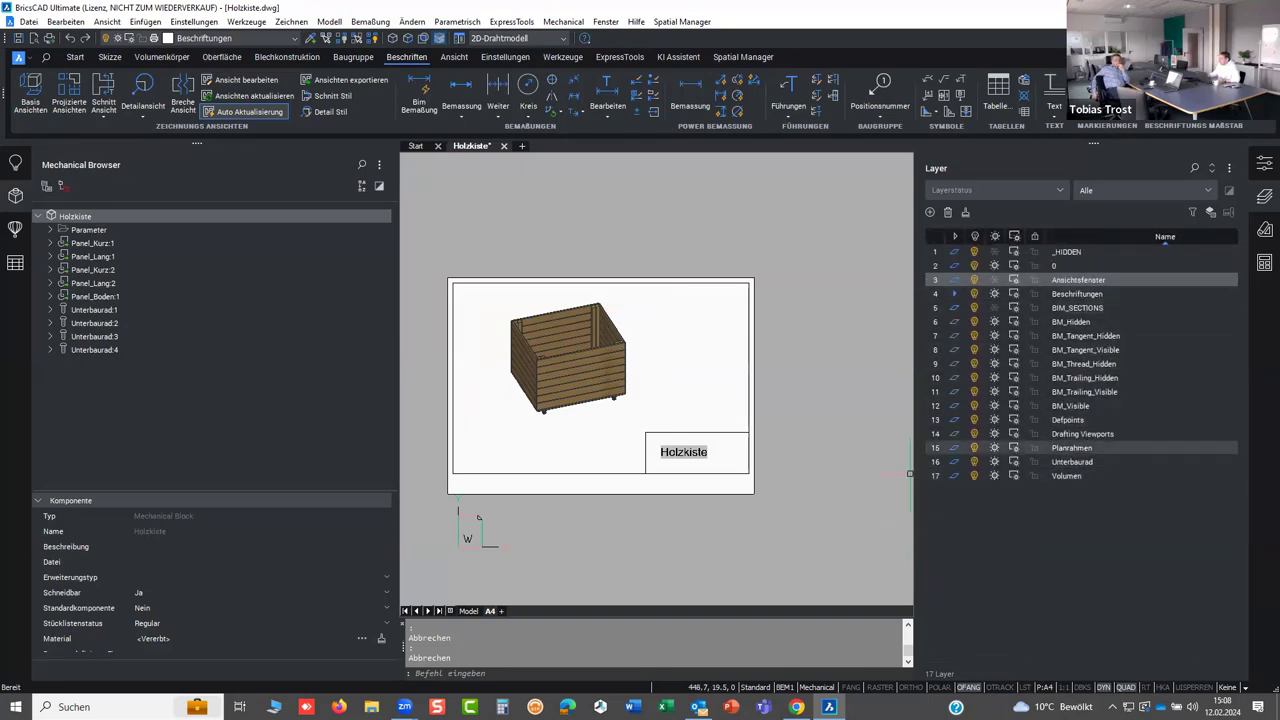
- Preview the A4 layout as Holzkiste-A4.pdf from the print dialog, then cancel printing
right_click(493, 613)
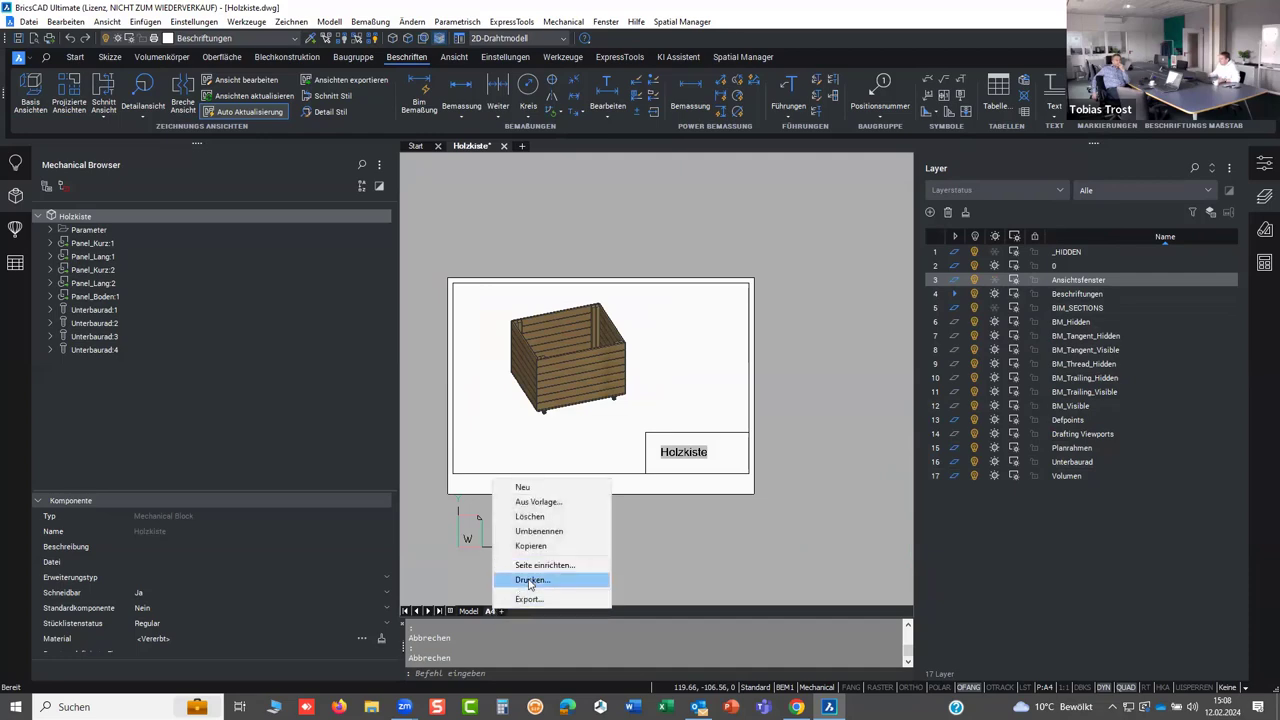
left_click(535, 581)
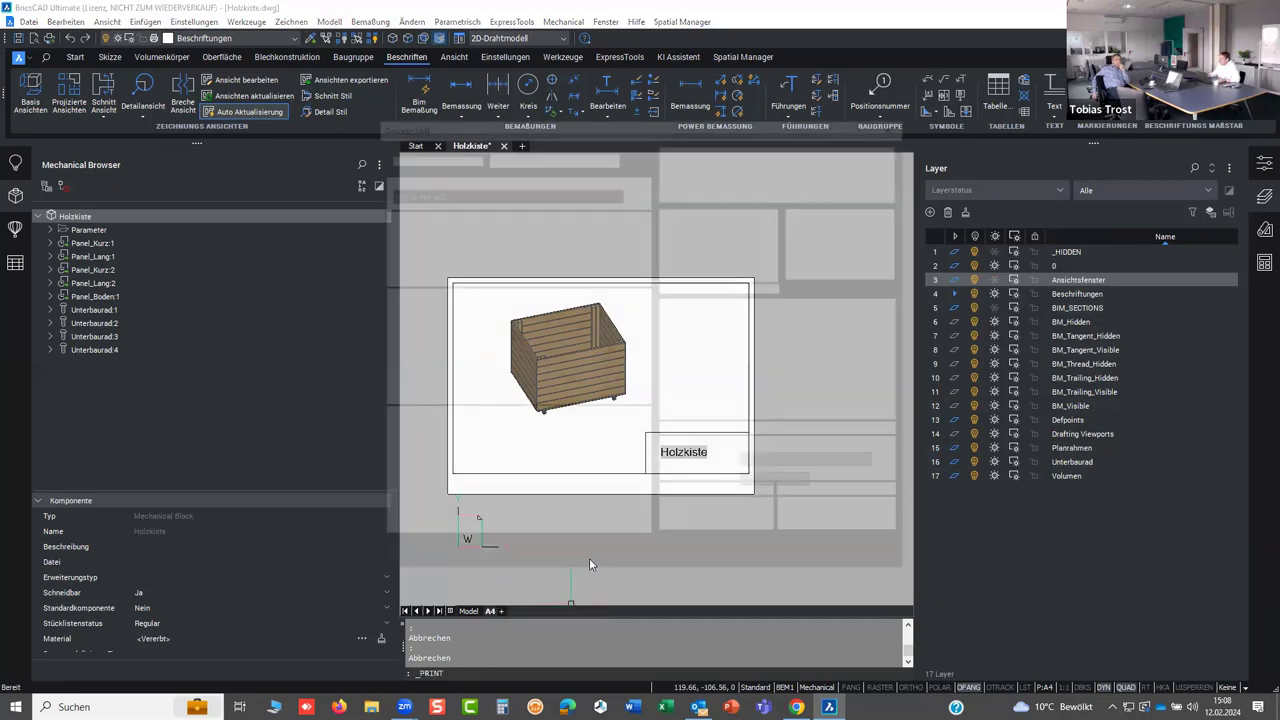
left_click(458, 562)
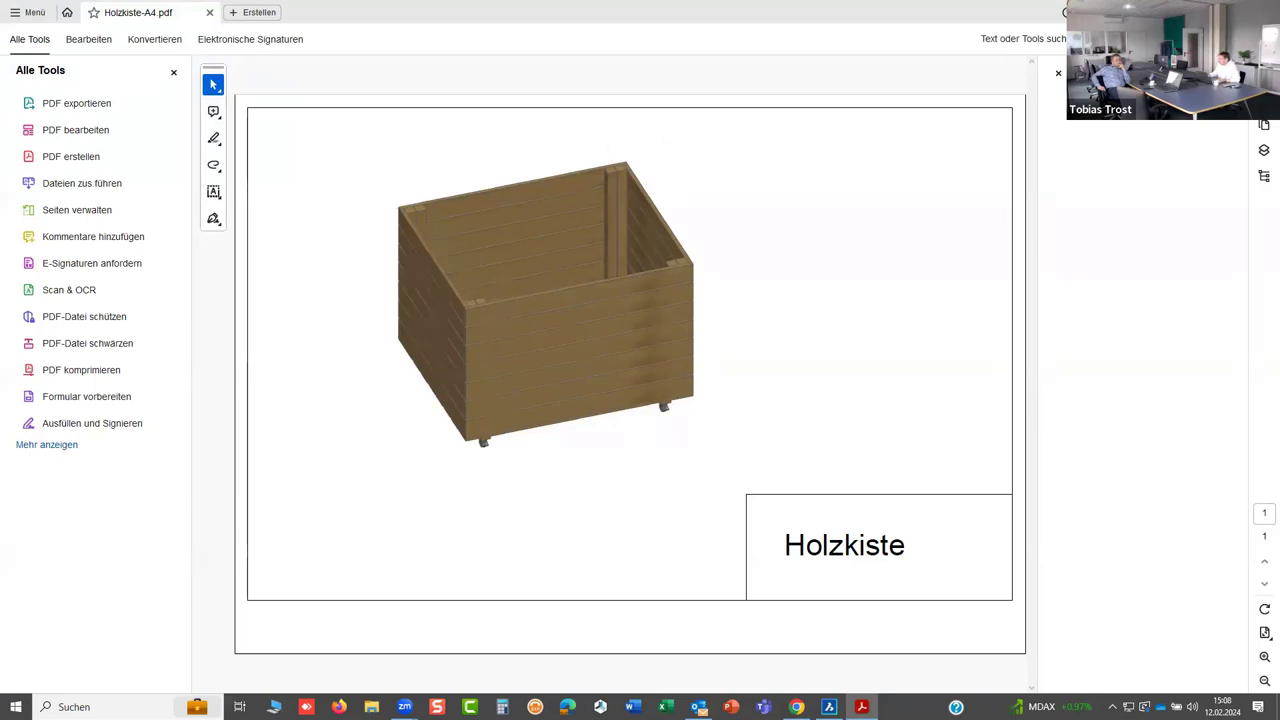
key("alt+F4")
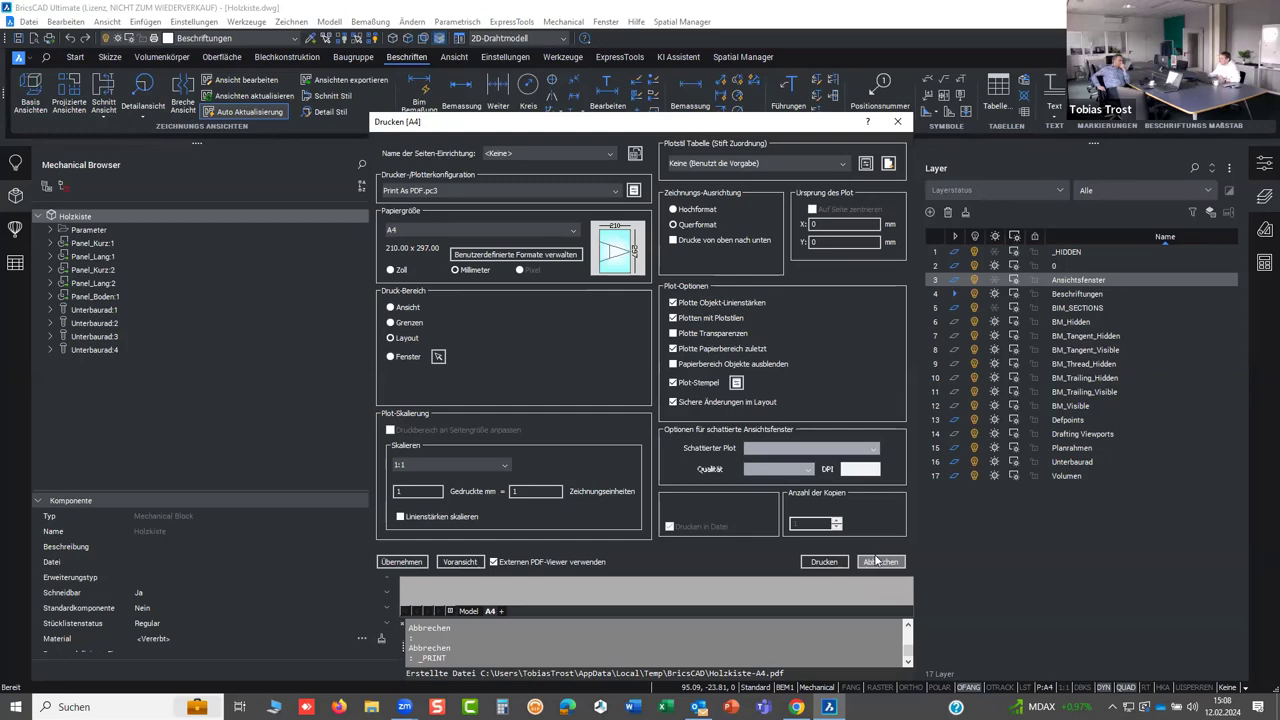
left_click(877, 563)
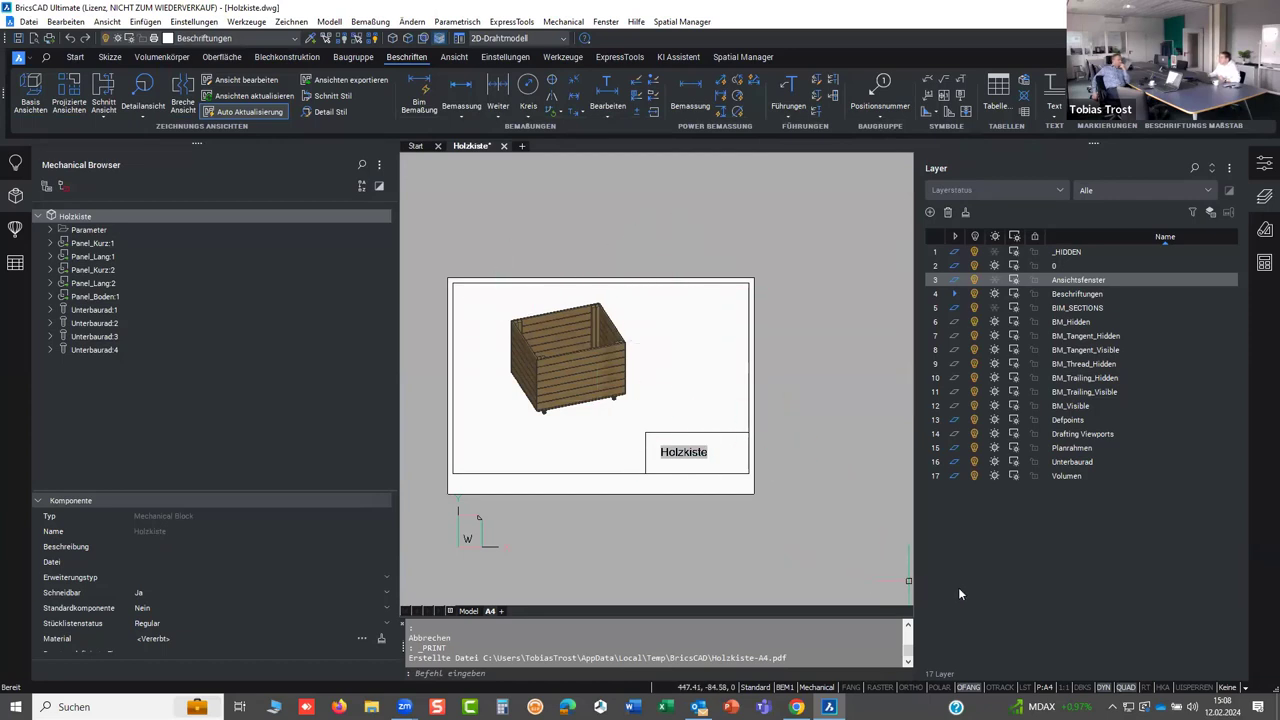
- Thaw Ansichtsfenster and check the magenta viewport frame around the box view
left_click(993, 285)
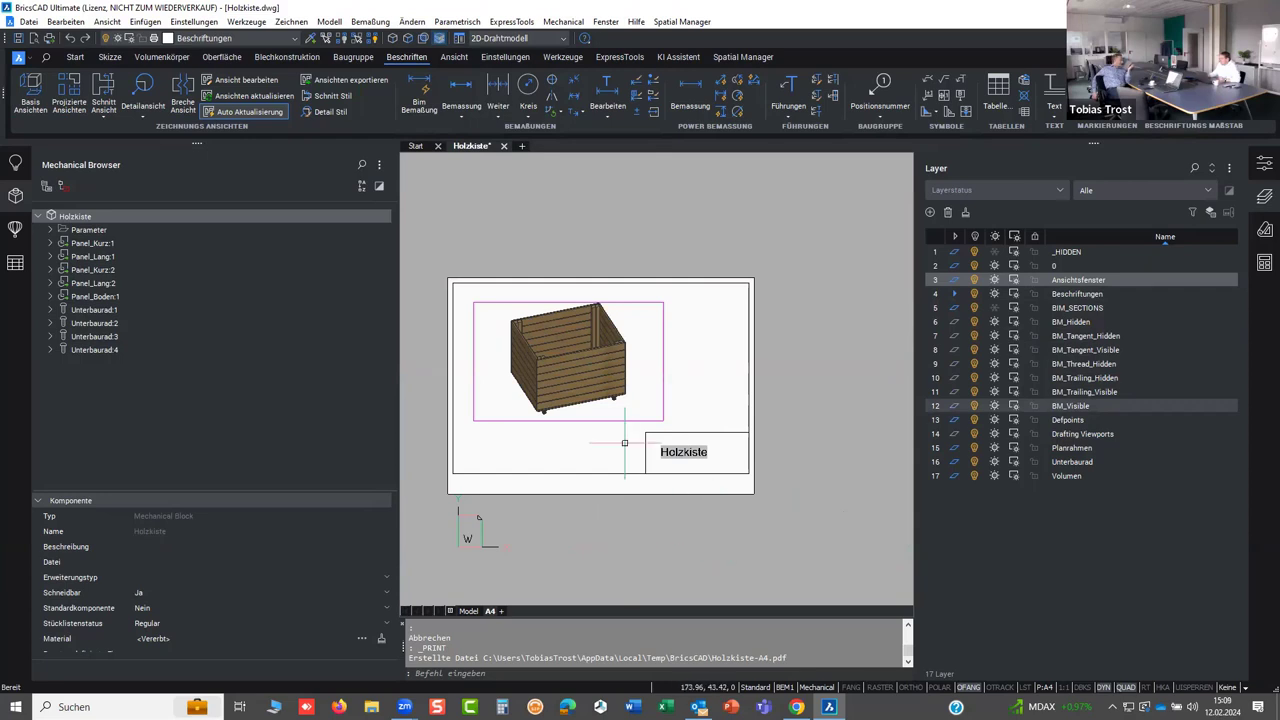
left_click(593, 420)
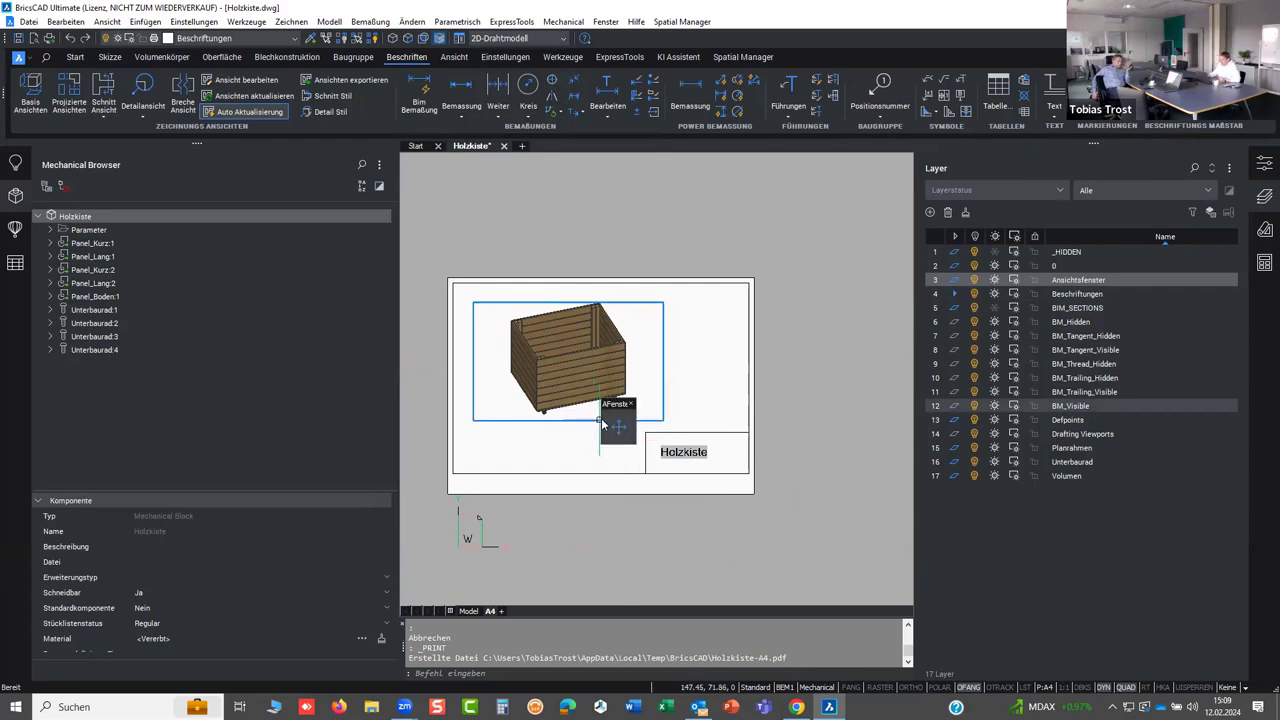
key("Escape")
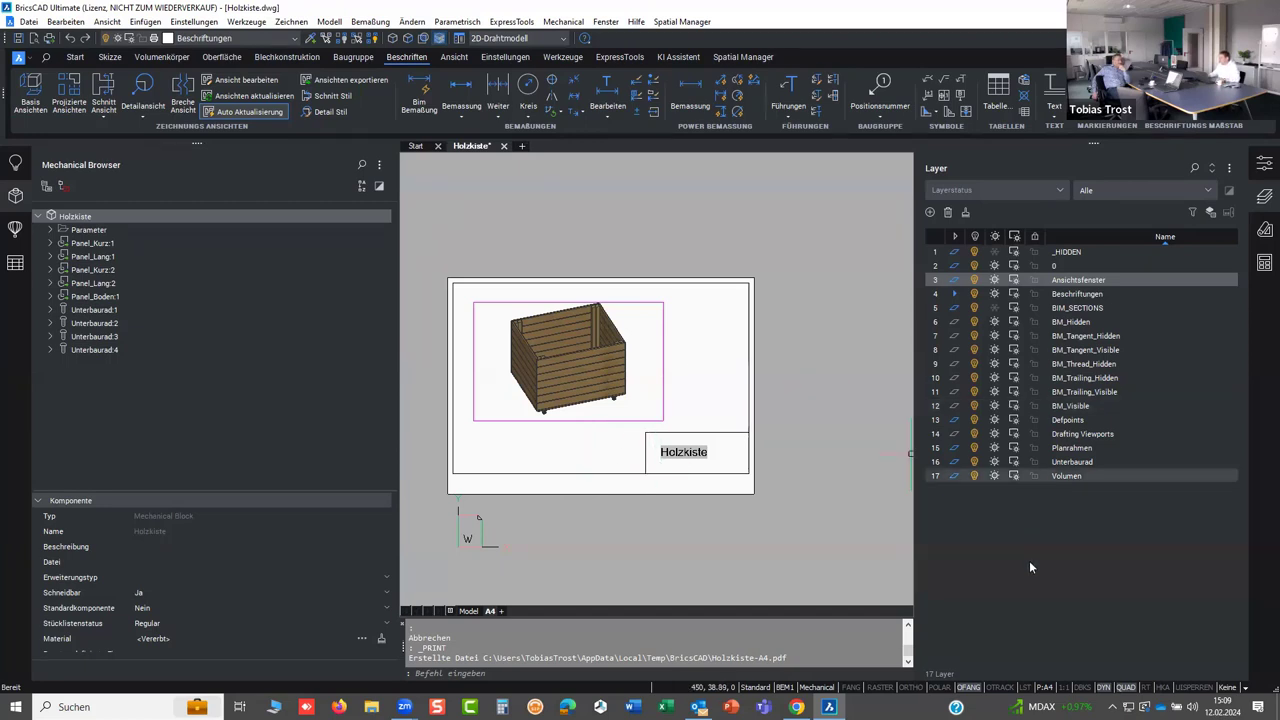
- Make the Farbe 6 layer non-plotting using the Layers panel's plot column
left_click_drag(977, 660, 1145, 640)
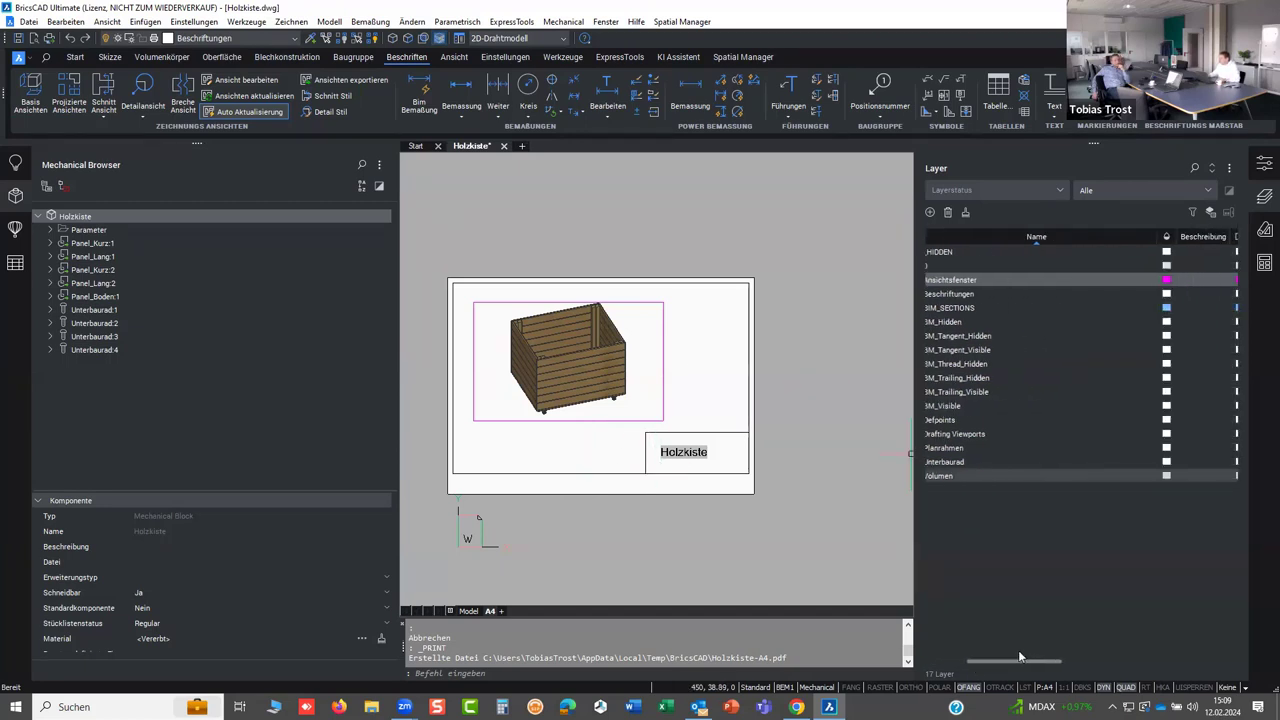
scroll(1144, 635, "right", 3)
scroll(1148, 635, "right", 3)
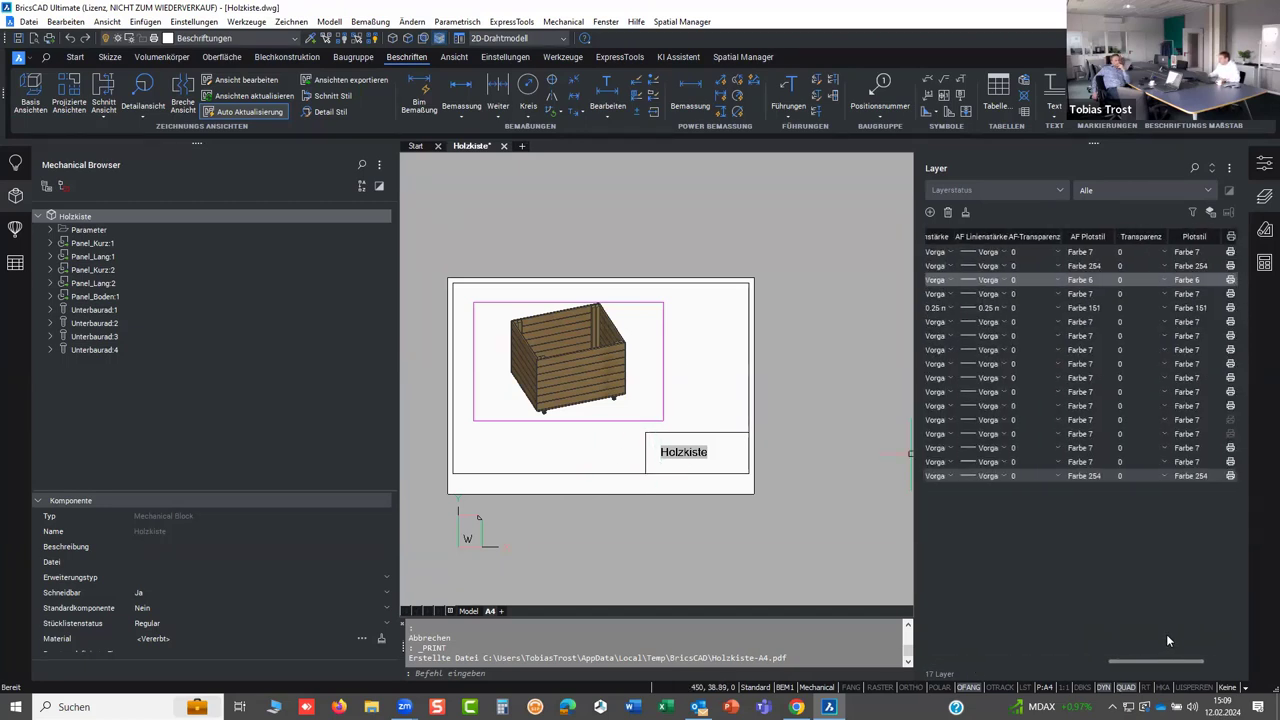
scroll(1166, 634, "right", 2)
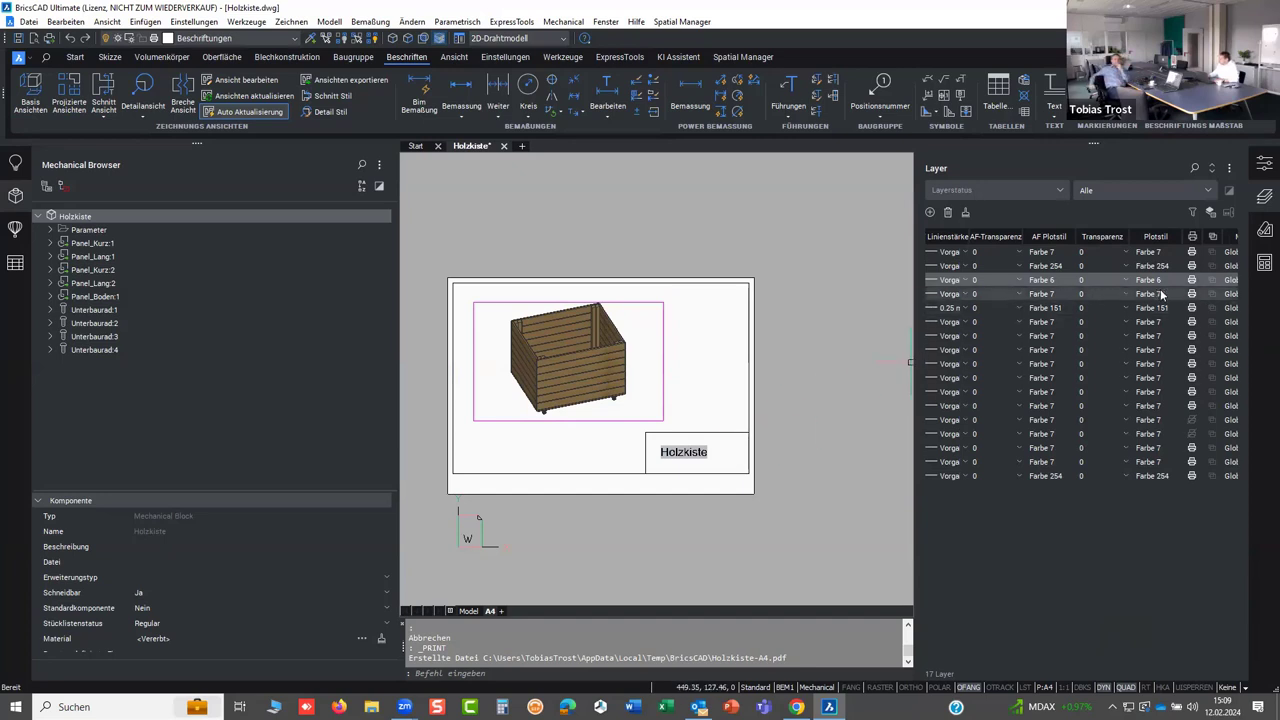
left_click(1192, 283)
left_click(1193, 284)
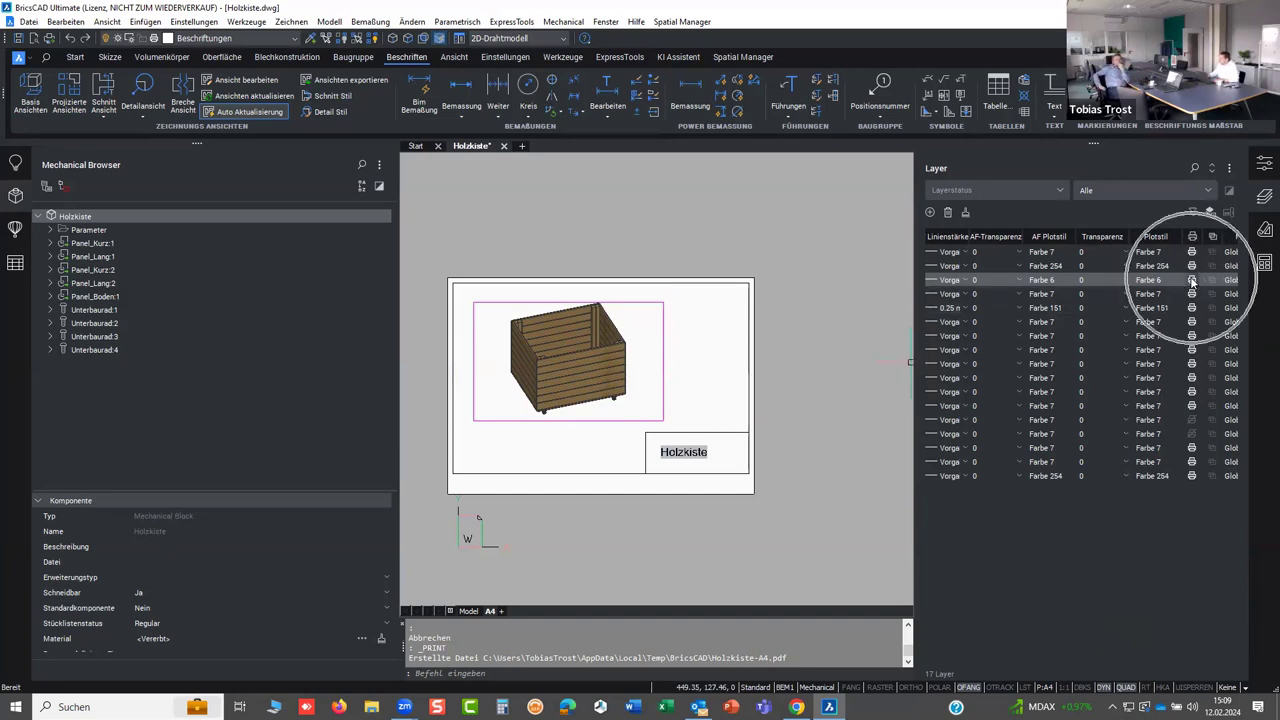
left_click(1193, 283)
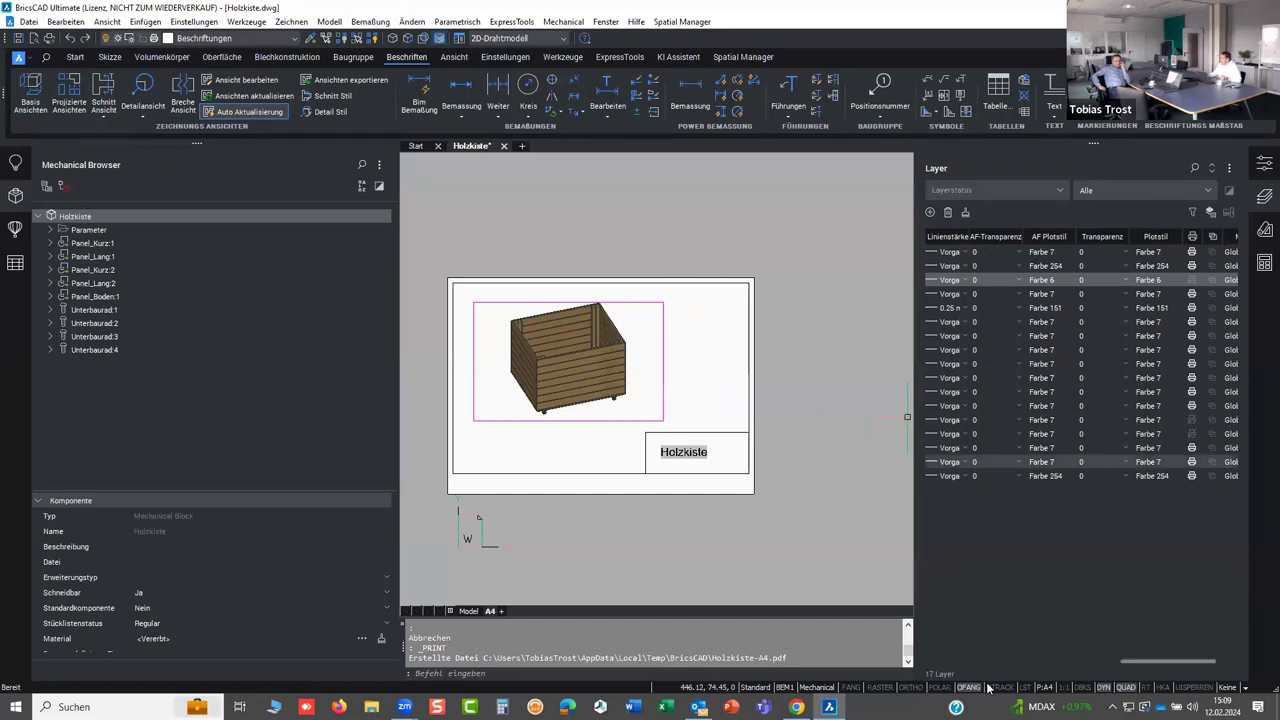
- Delete the isometric crate viewport on the A4 sheet, then switch to model space
left_click_drag(1133, 663, 938, 668)
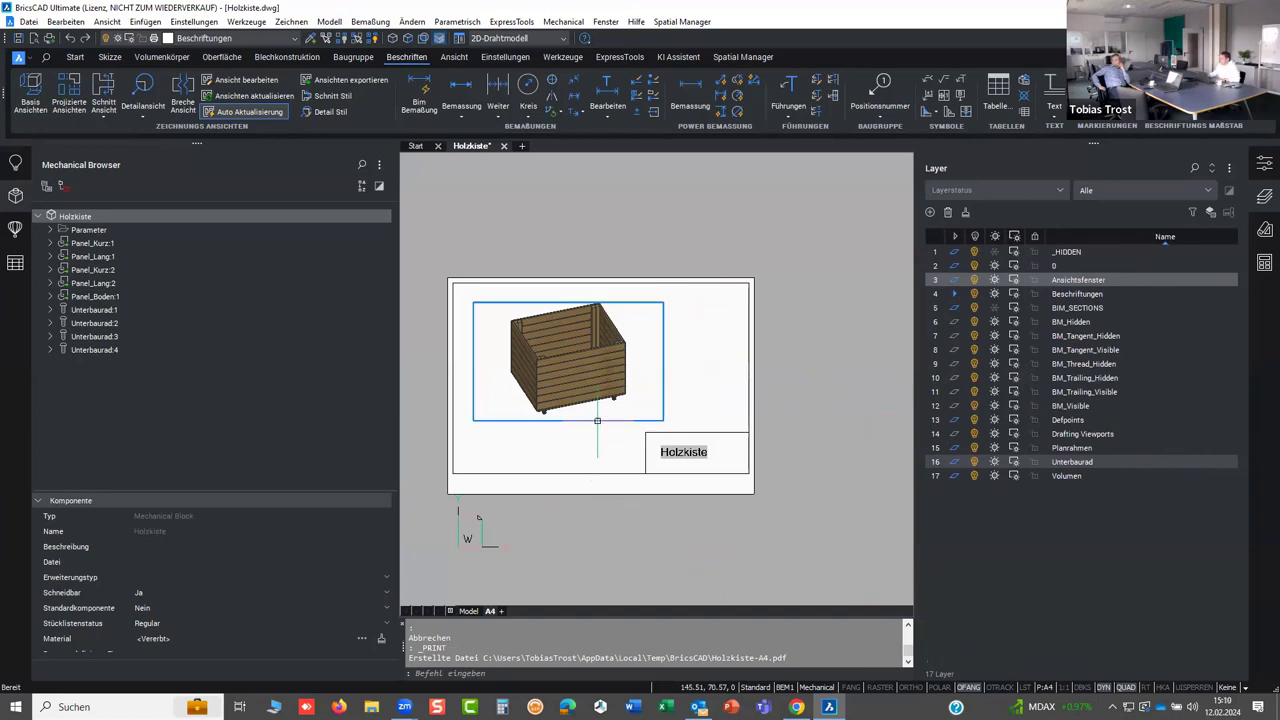
left_click(597, 420)
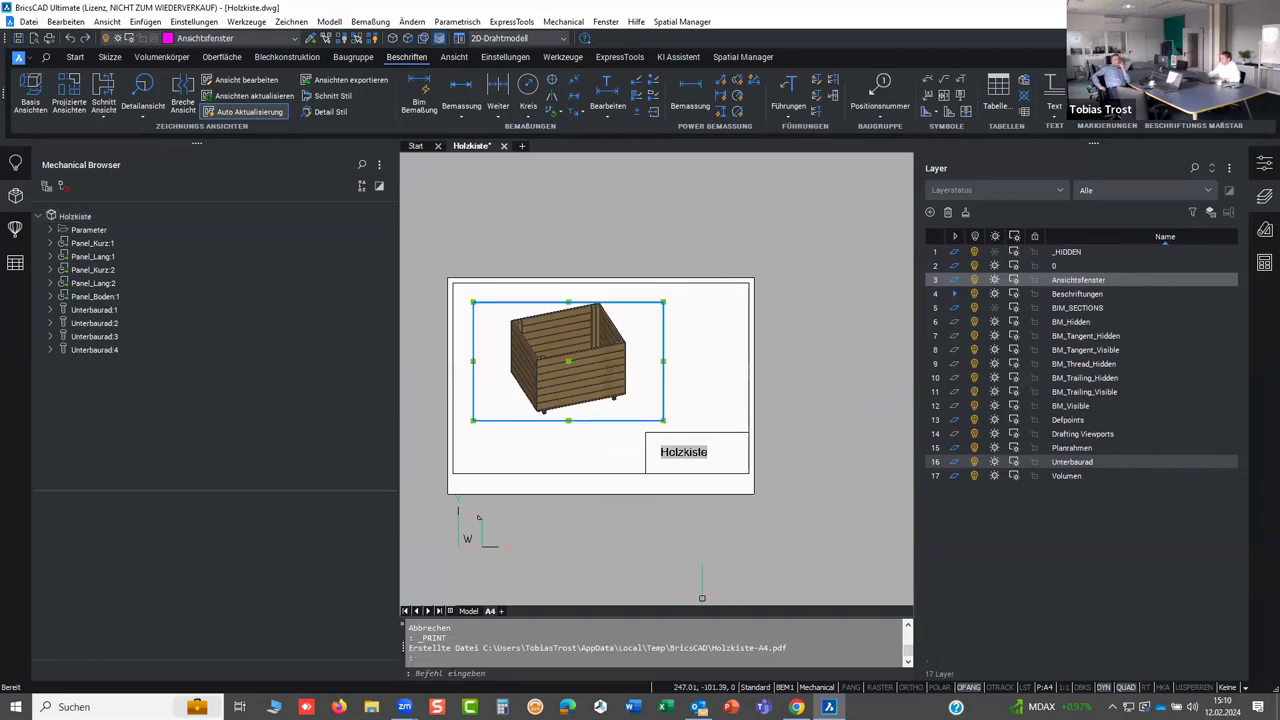
key("Delete")
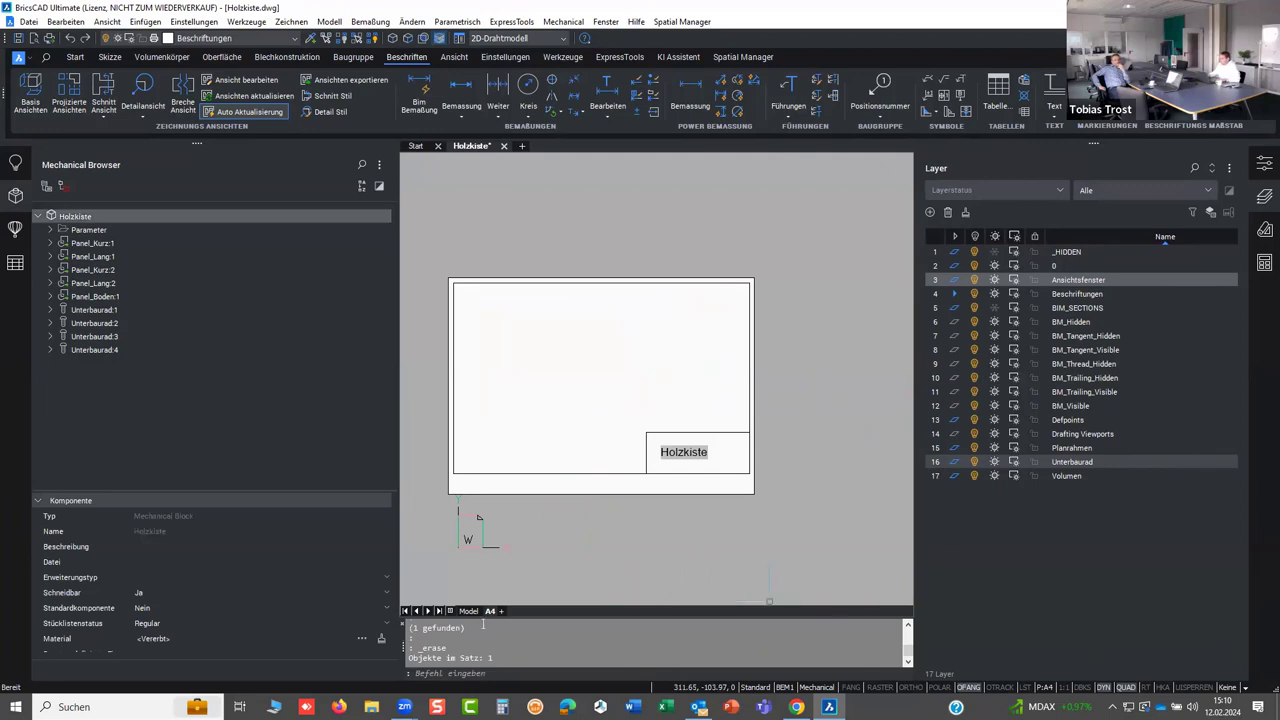
left_click(469, 611)
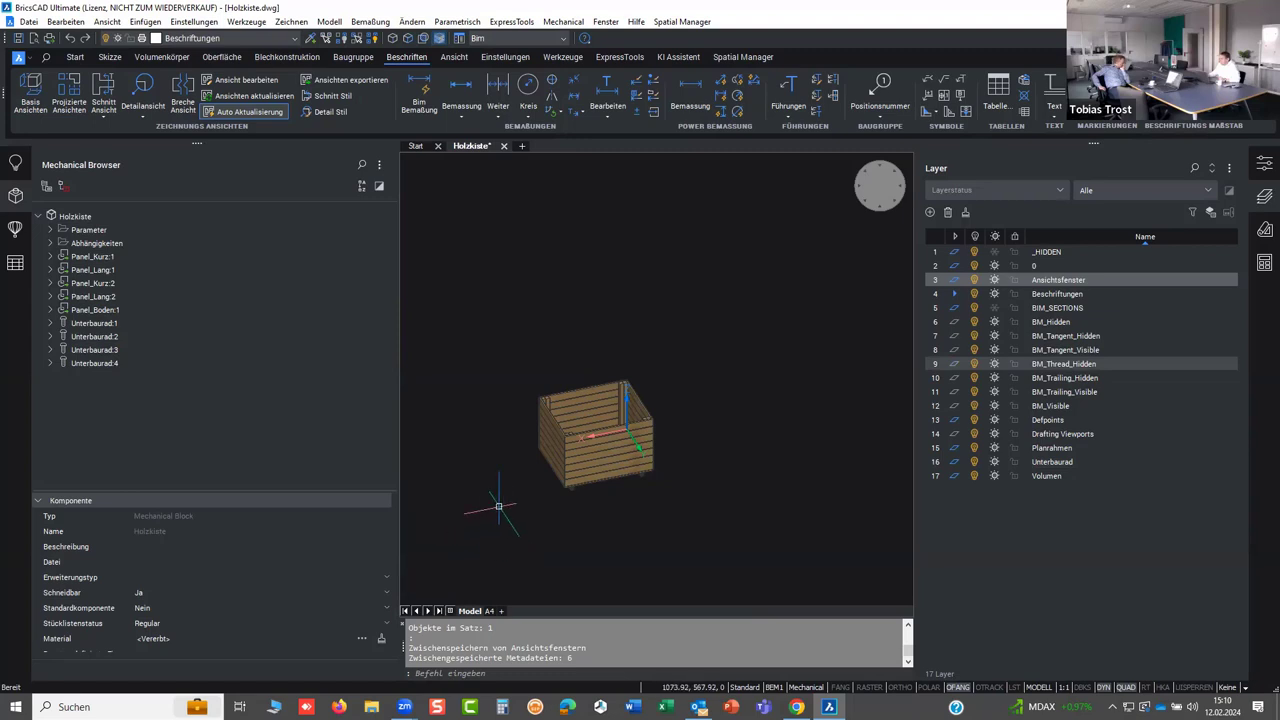
- Change the Länge parameter from 600 to 500 in the Mechanical Browser
scroll(505, 484, "up", 1)
scroll(530, 486, "up", 1)
scroll(540, 490, "down", 1)
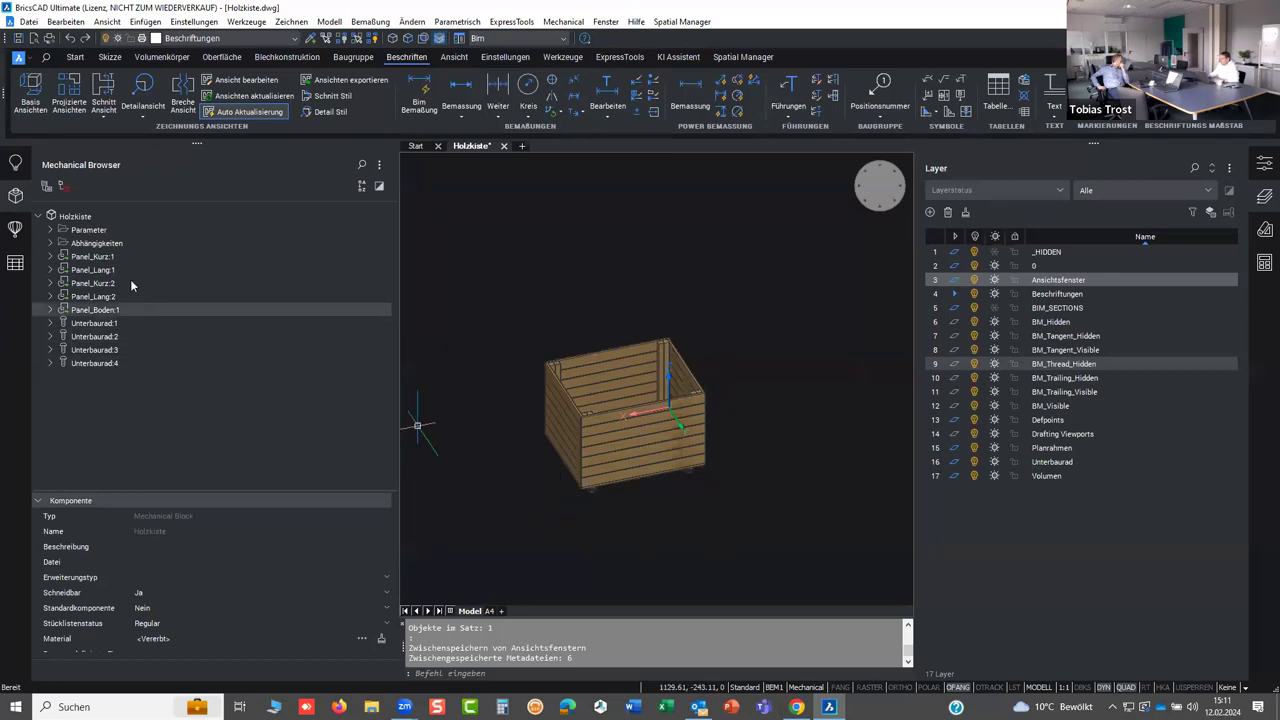
left_click(49, 231)
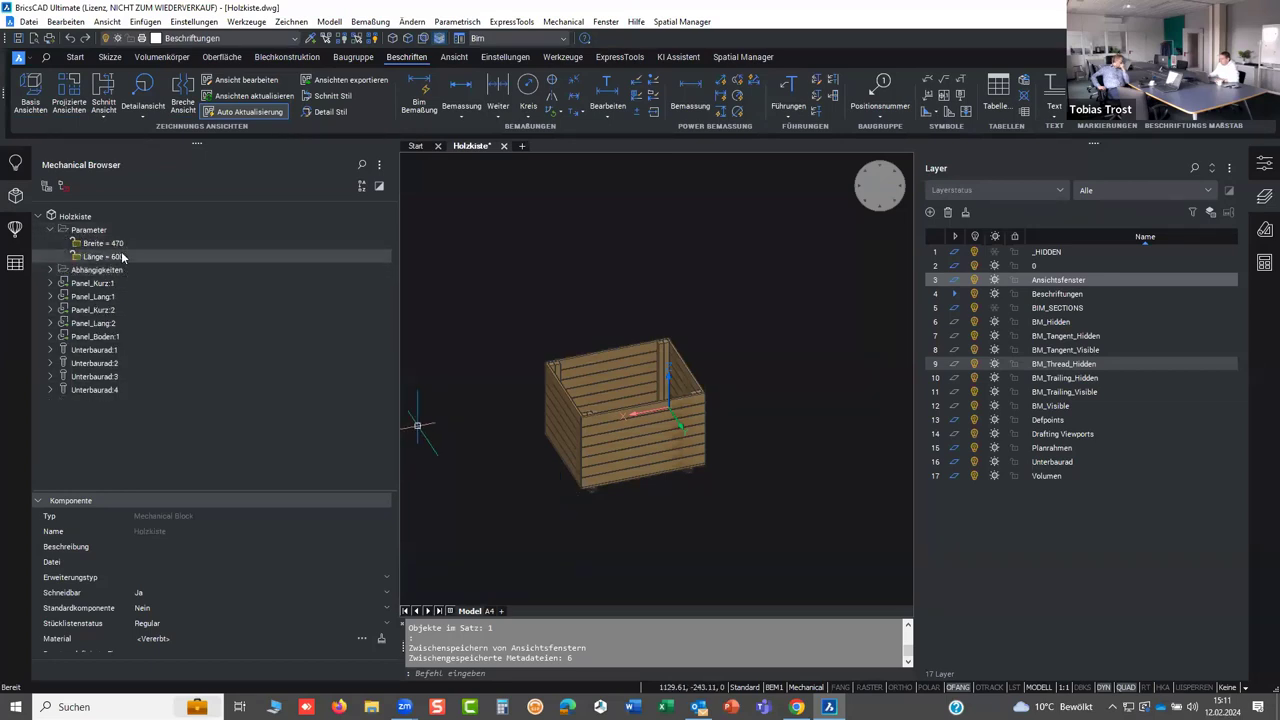
left_click(122, 257)
left_click(189, 528)
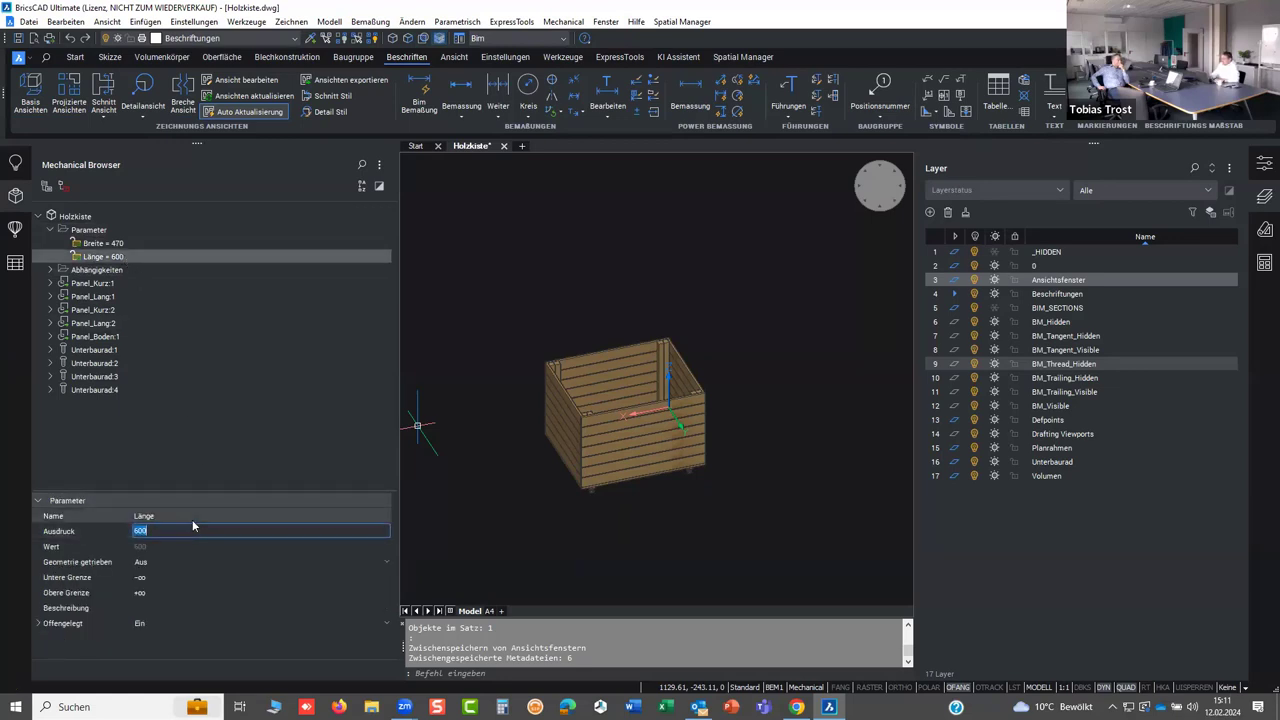
type("500")
key("Return")
scroll(622, 522, "down", 2)
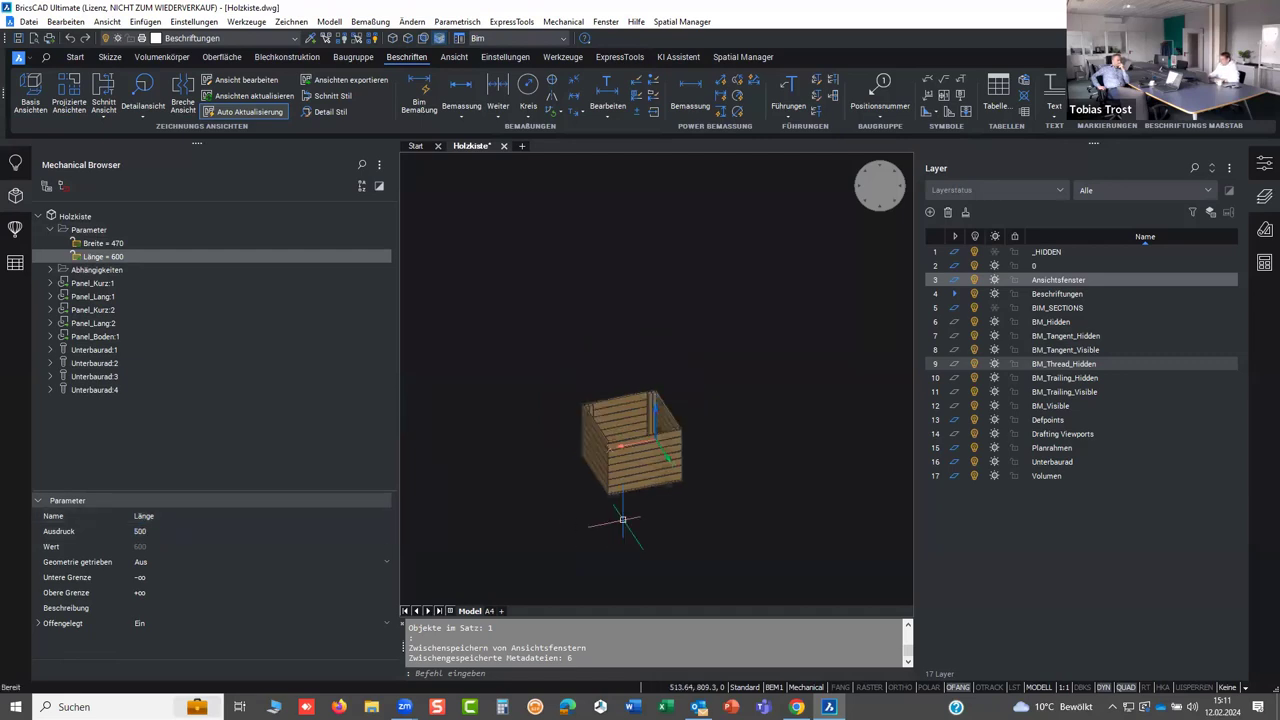
scroll(622, 522, "up", 2)
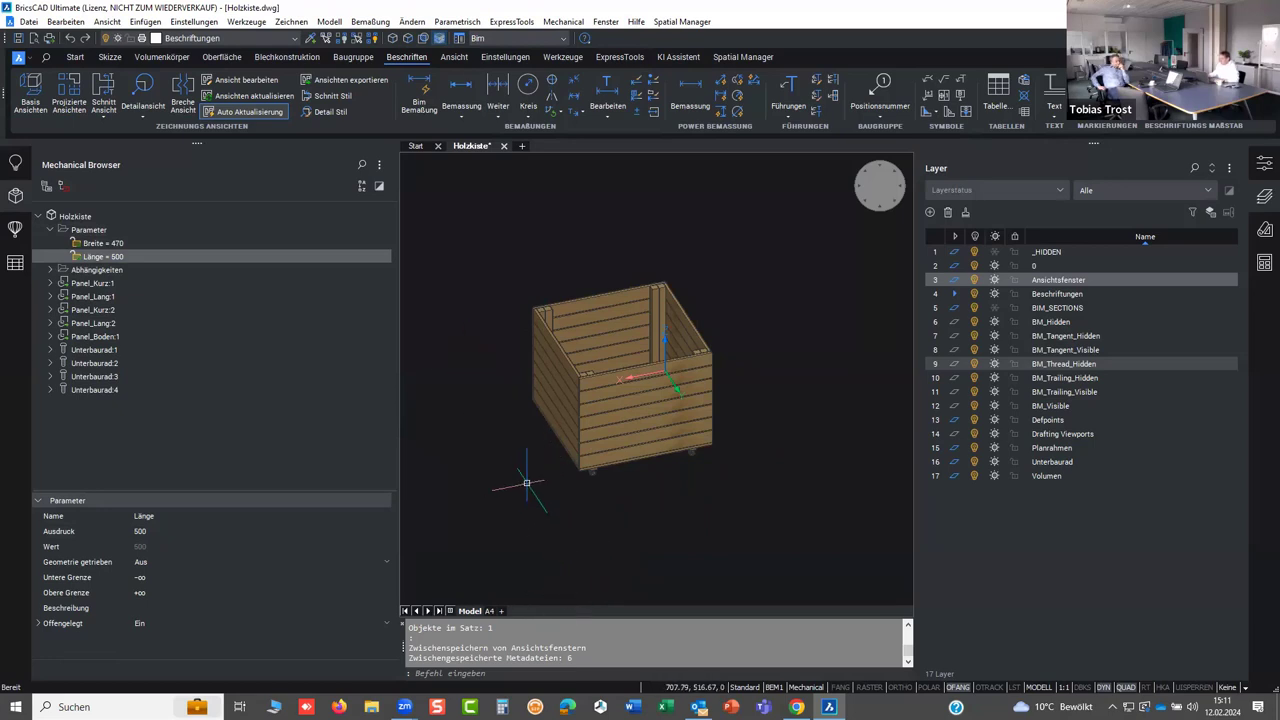
- Place a base front view of the whole model at the A4 layout's upper left
left_click(31, 93)
left_click(31, 93)
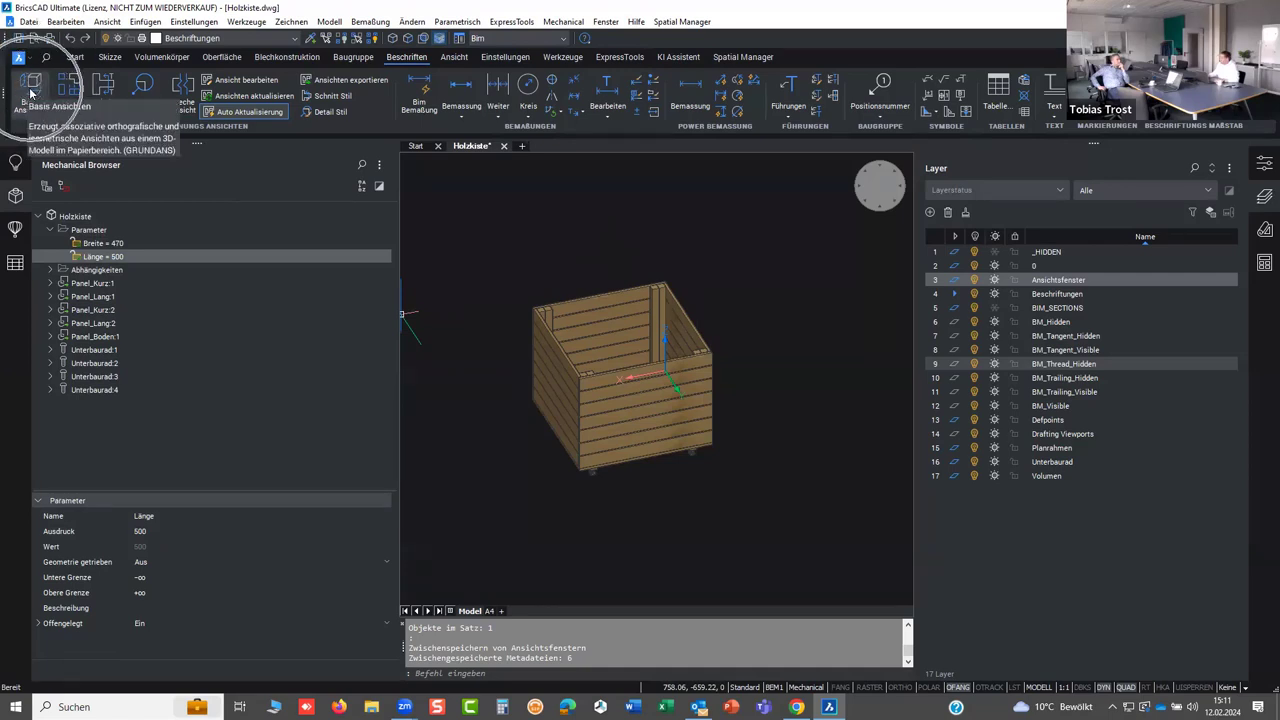
left_click(31, 93)
left_click(31, 93)
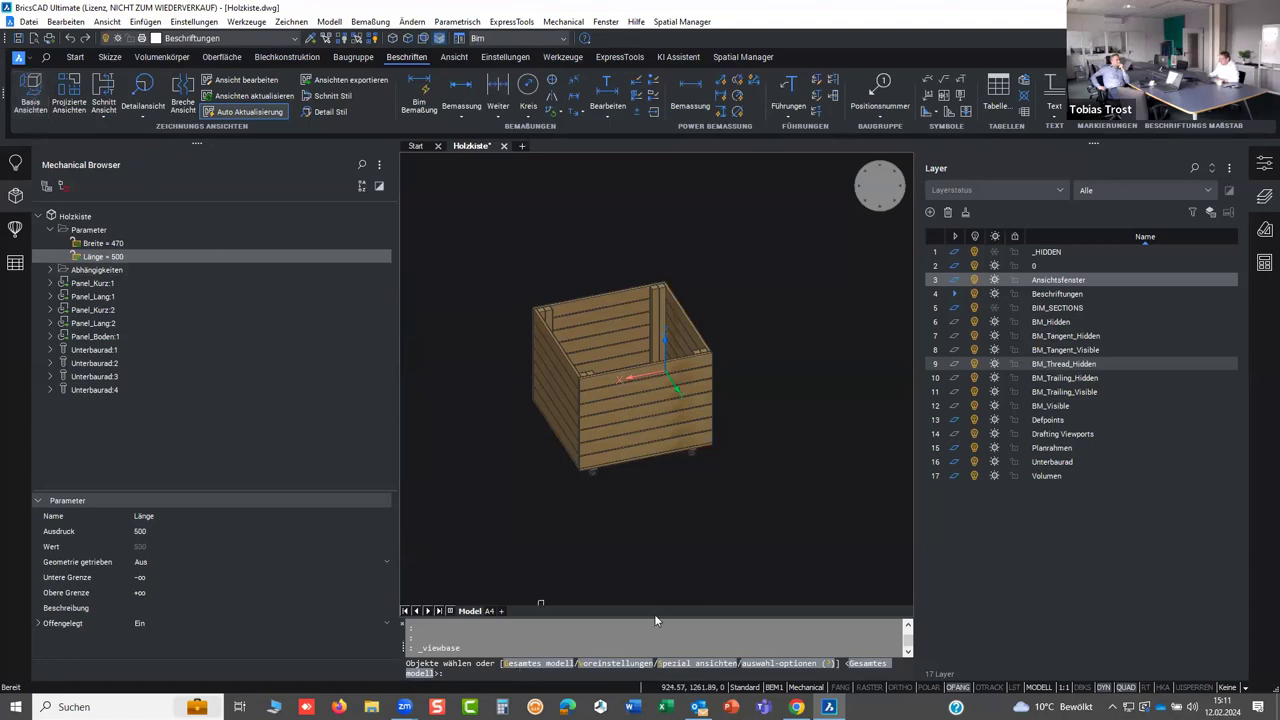
key("Return")
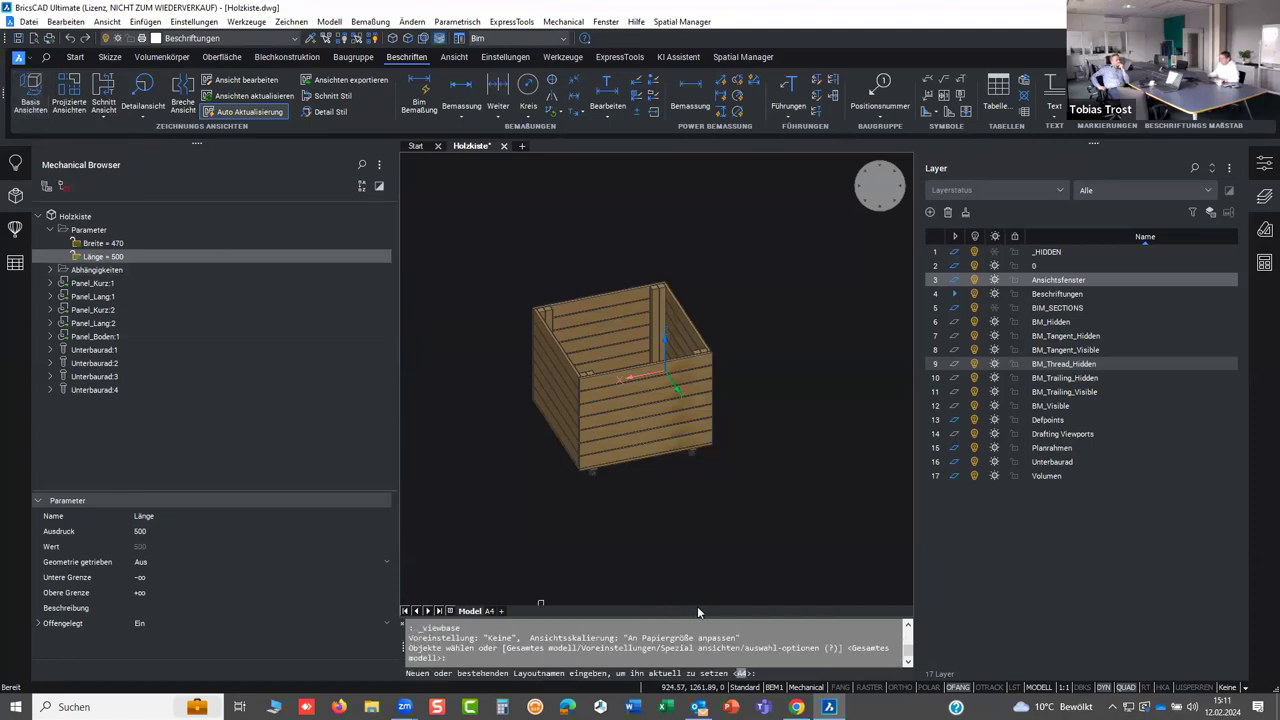
key("Return")
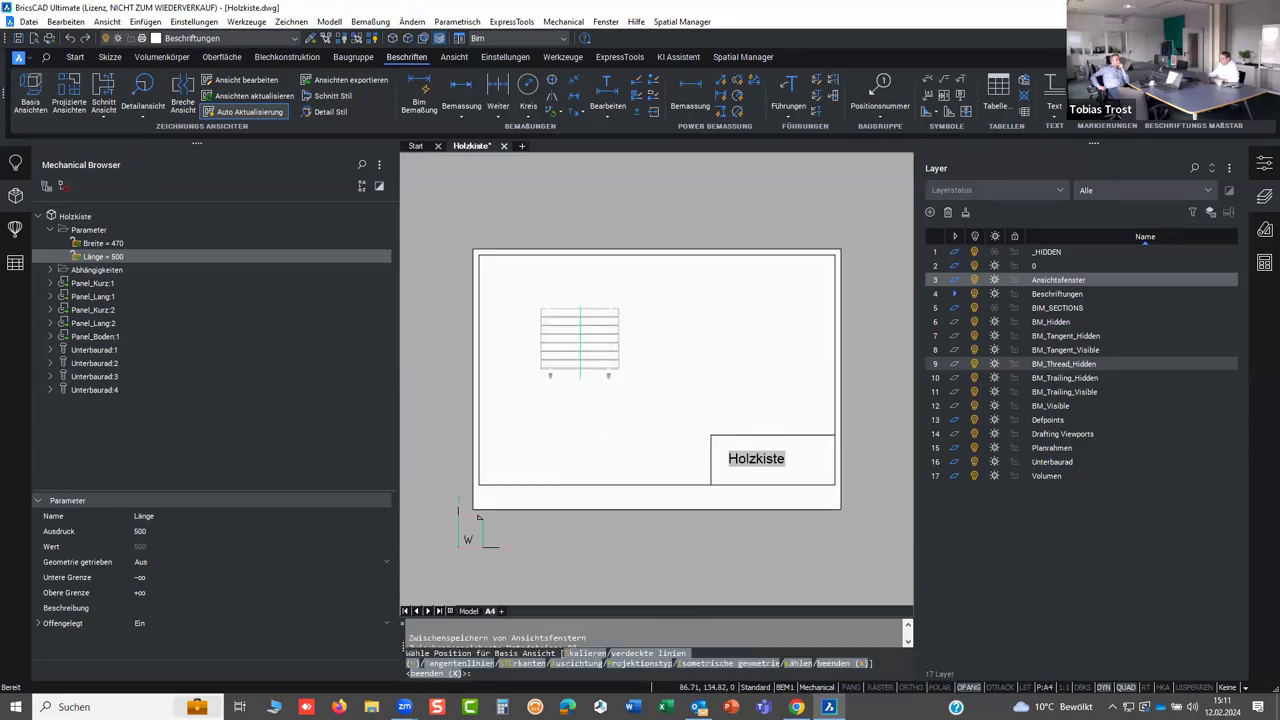
left_click(581, 330)
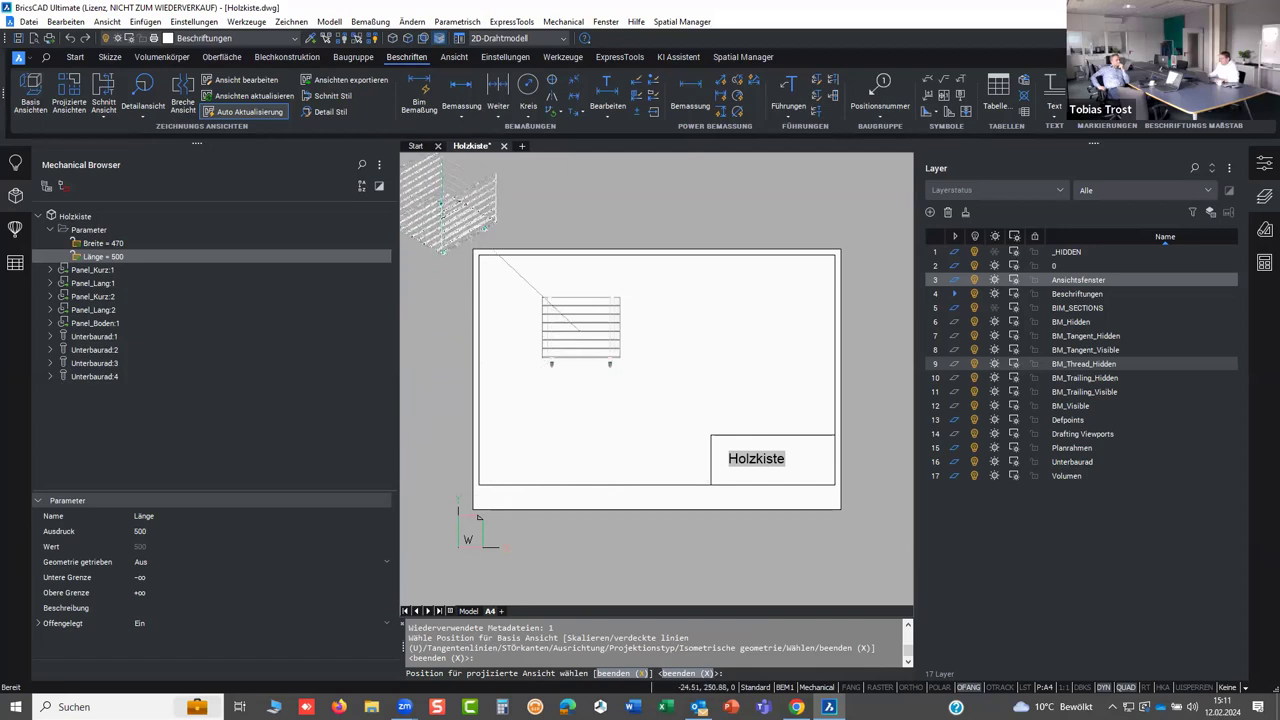
key("Return")
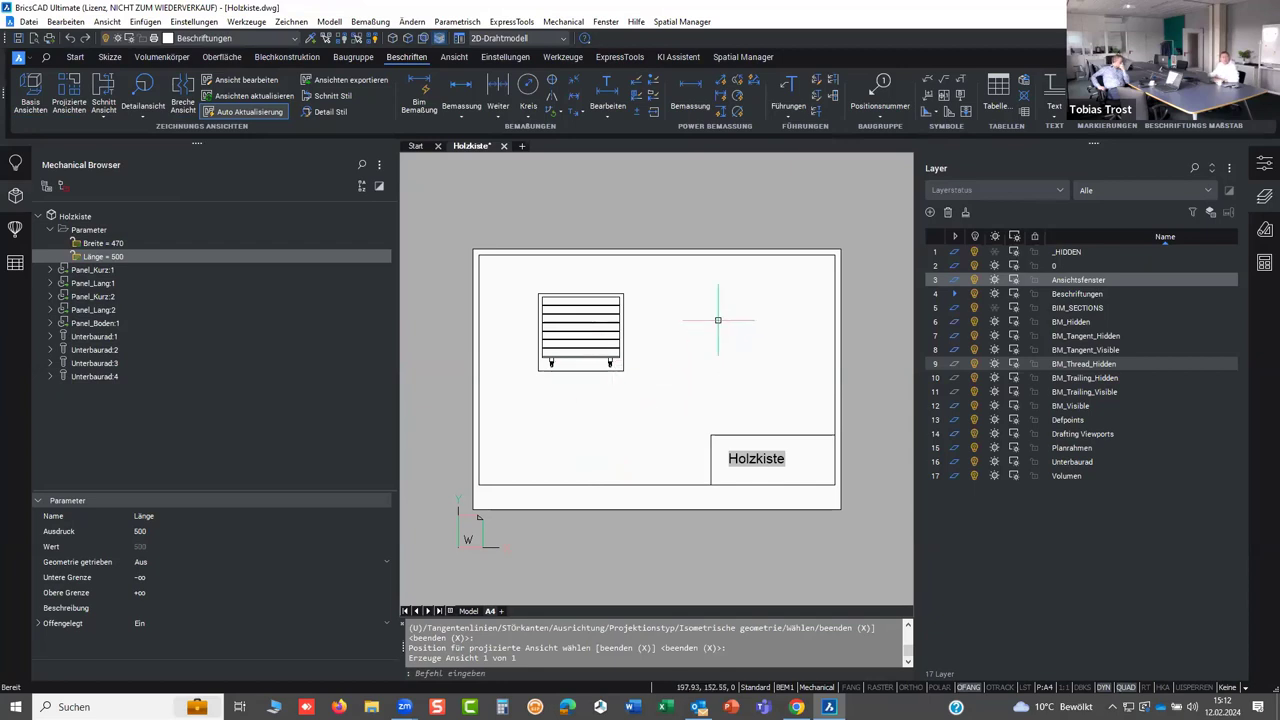
- Close the layer panel to widen the drawing and clear the accidental sheet selection
scroll(714, 316, "up", 2)
scroll(589, 354, "down", 1)
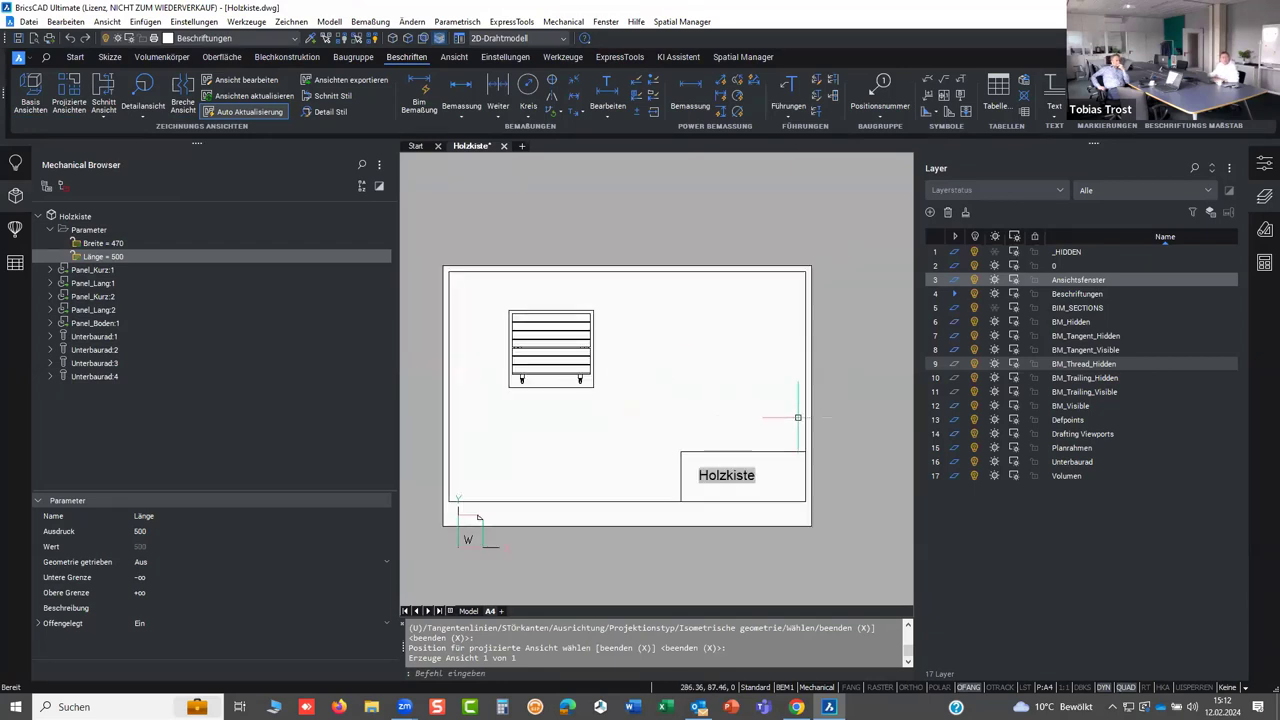
left_click(1264, 197)
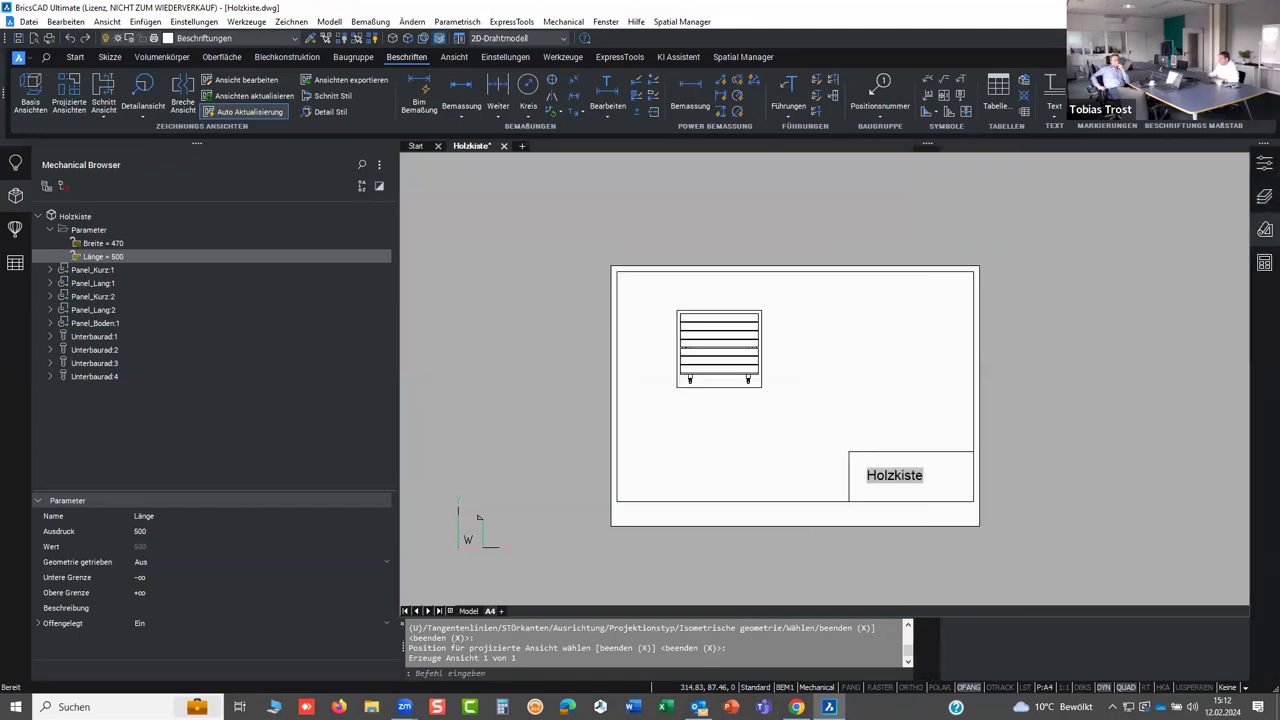
scroll(522, 437, "down", 1)
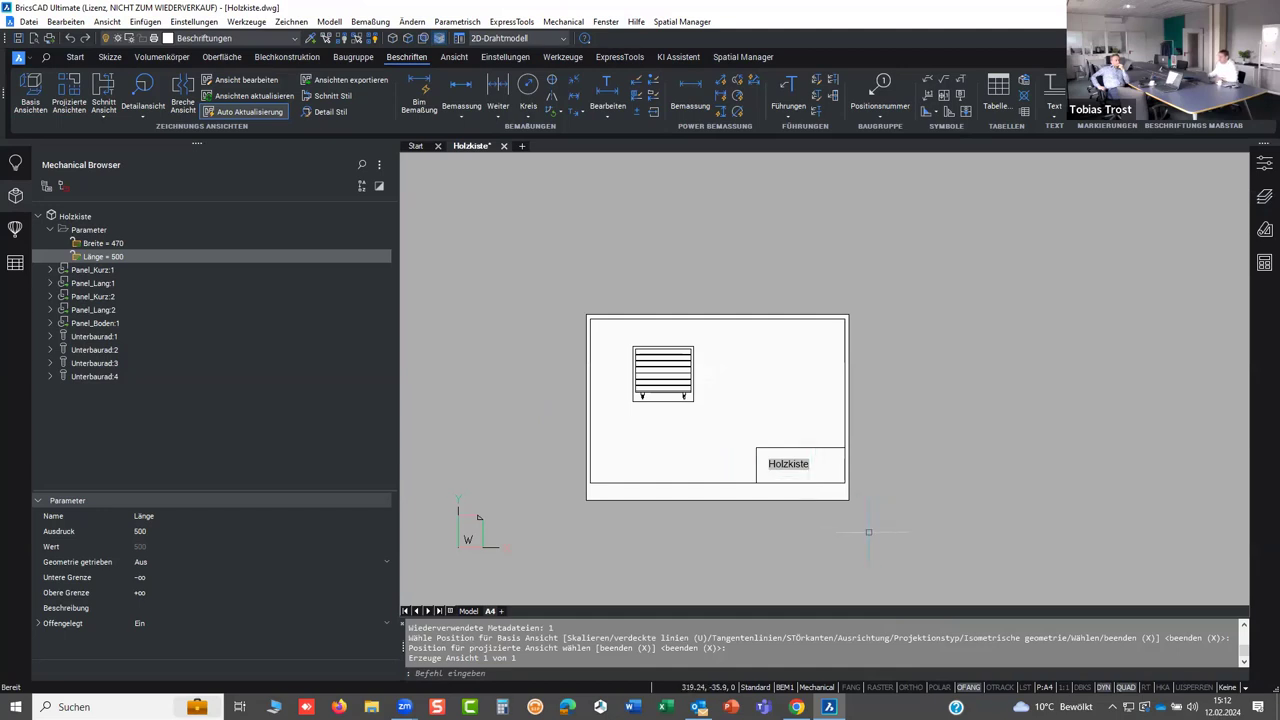
left_click(735, 455)
key("Escape")
scroll(697, 431, "up", 1)
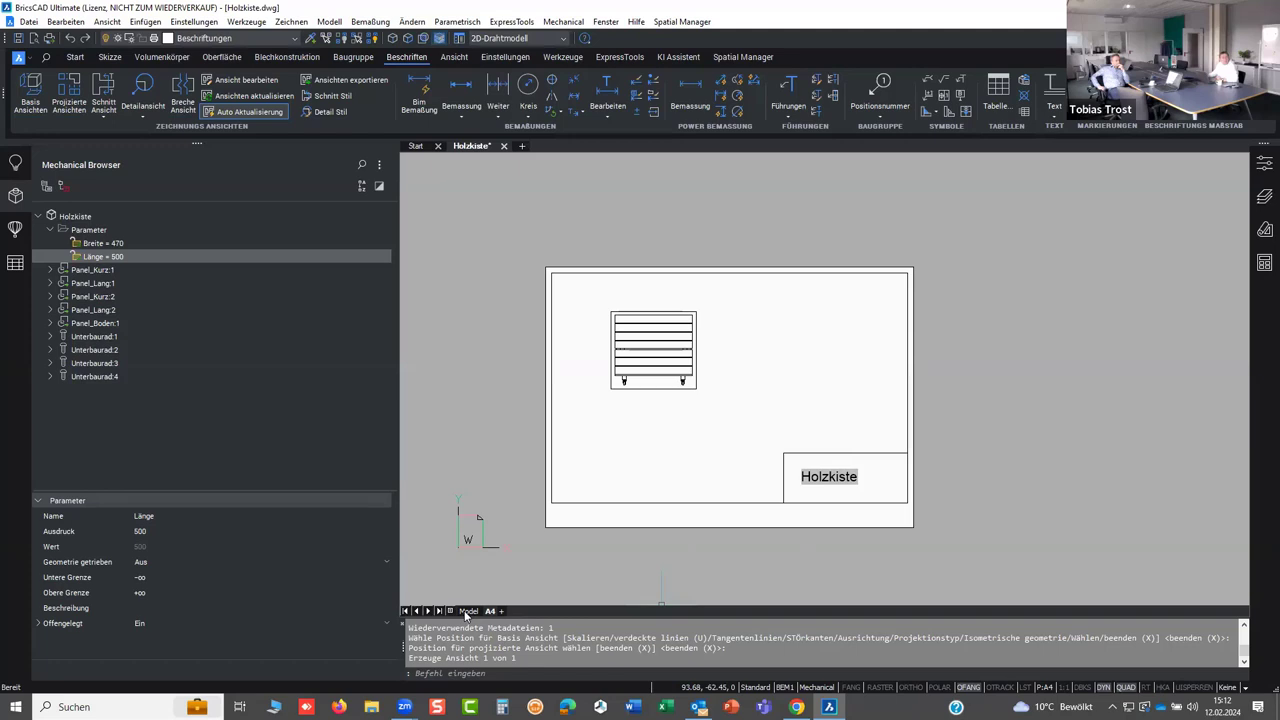
- In model space, pick the BM_Visible and BIM_SECTIONS layers in the layer list
left_click(463, 610)
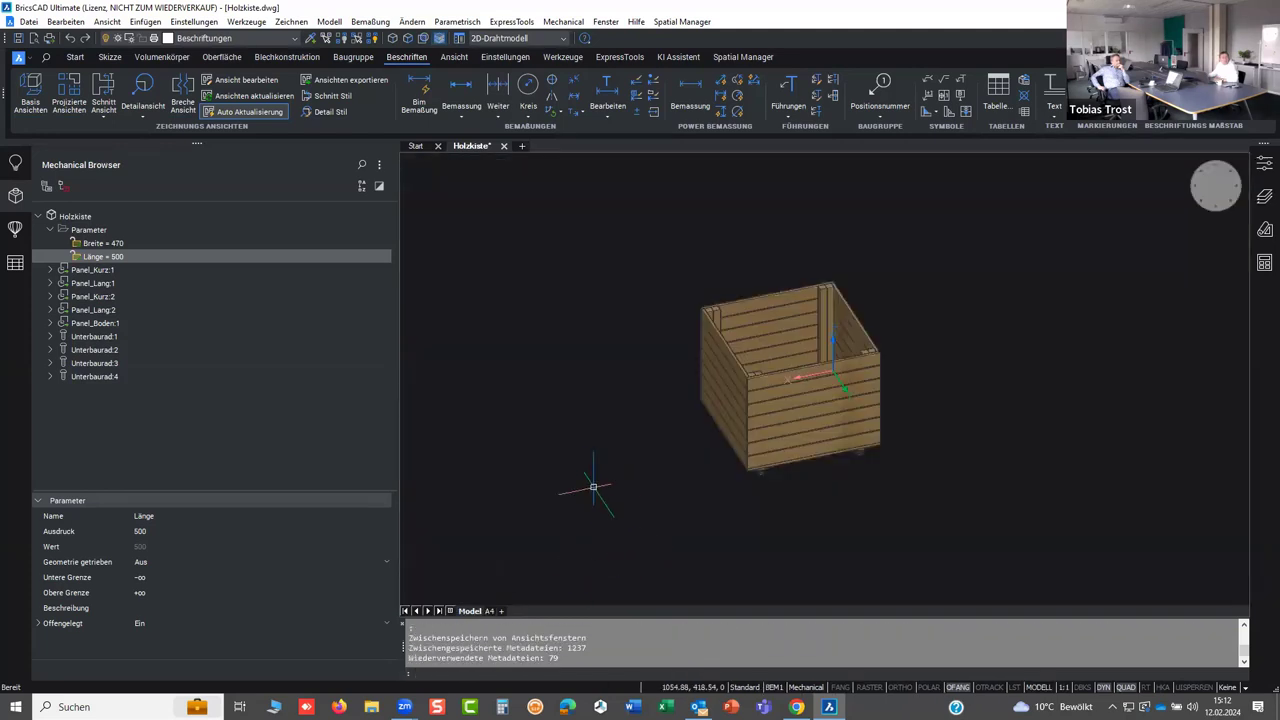
scroll(616, 492, "up", 1)
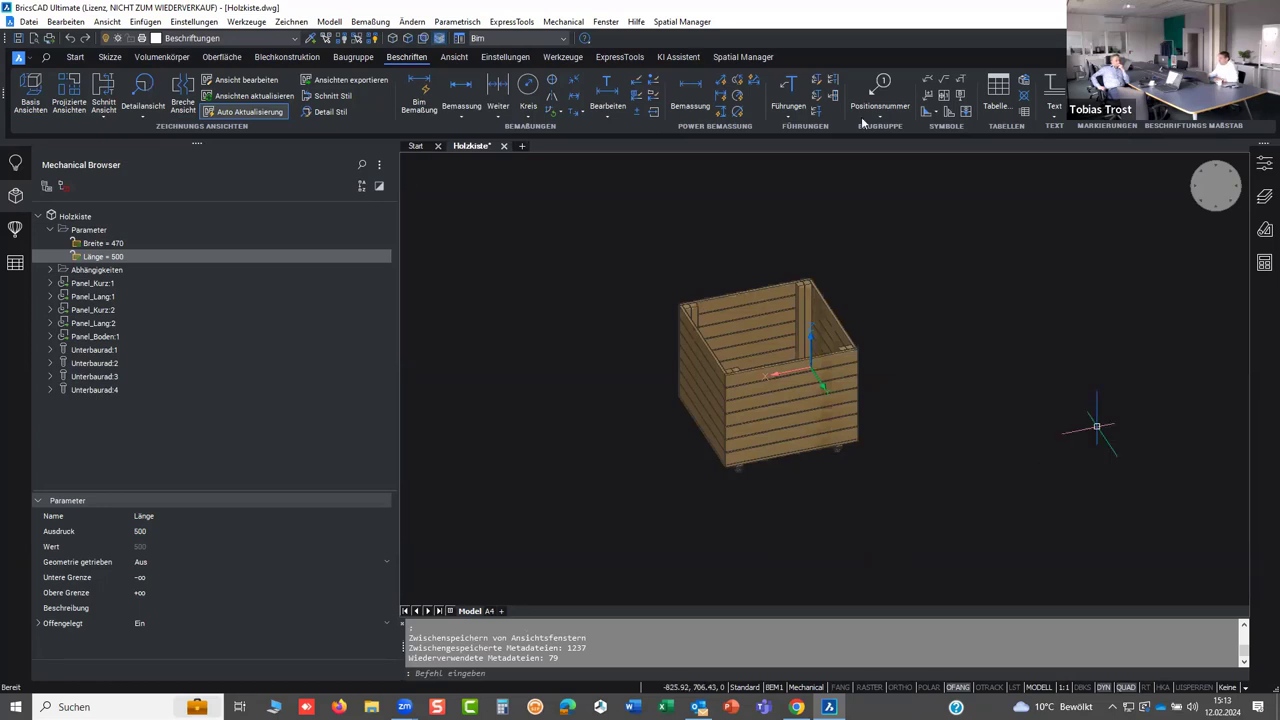
left_click(1262, 199)
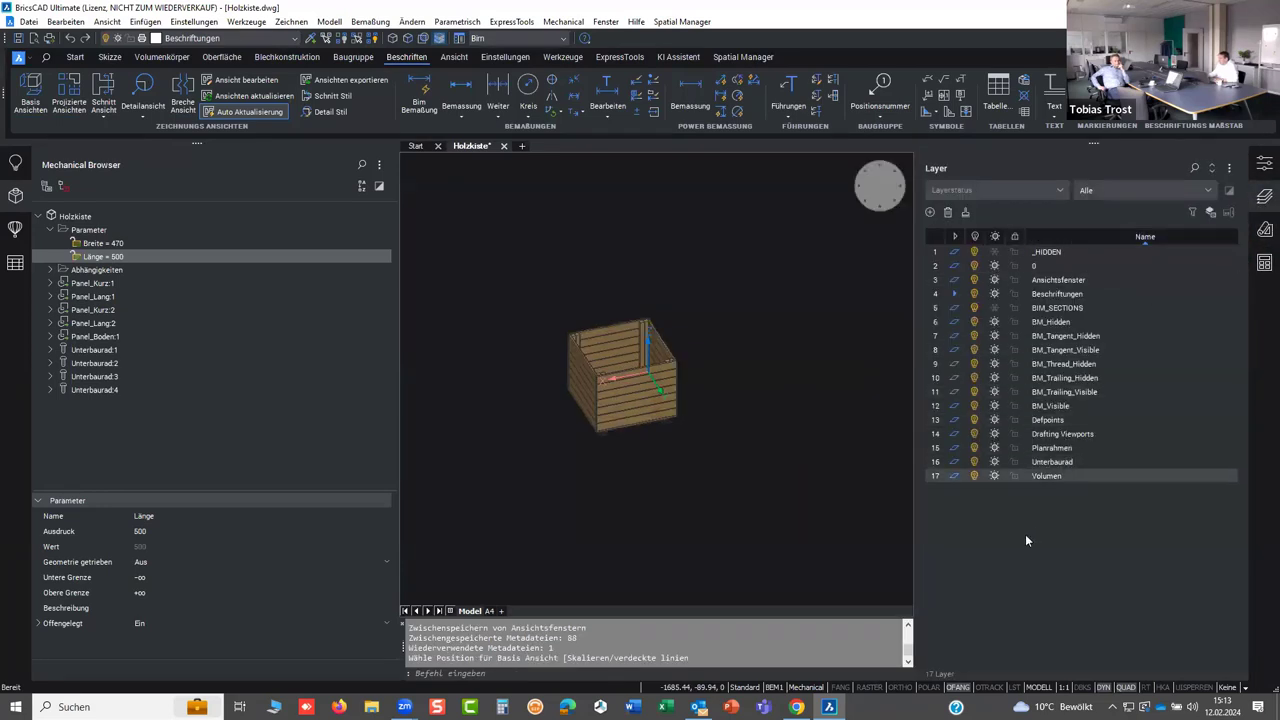
left_click(993, 403)
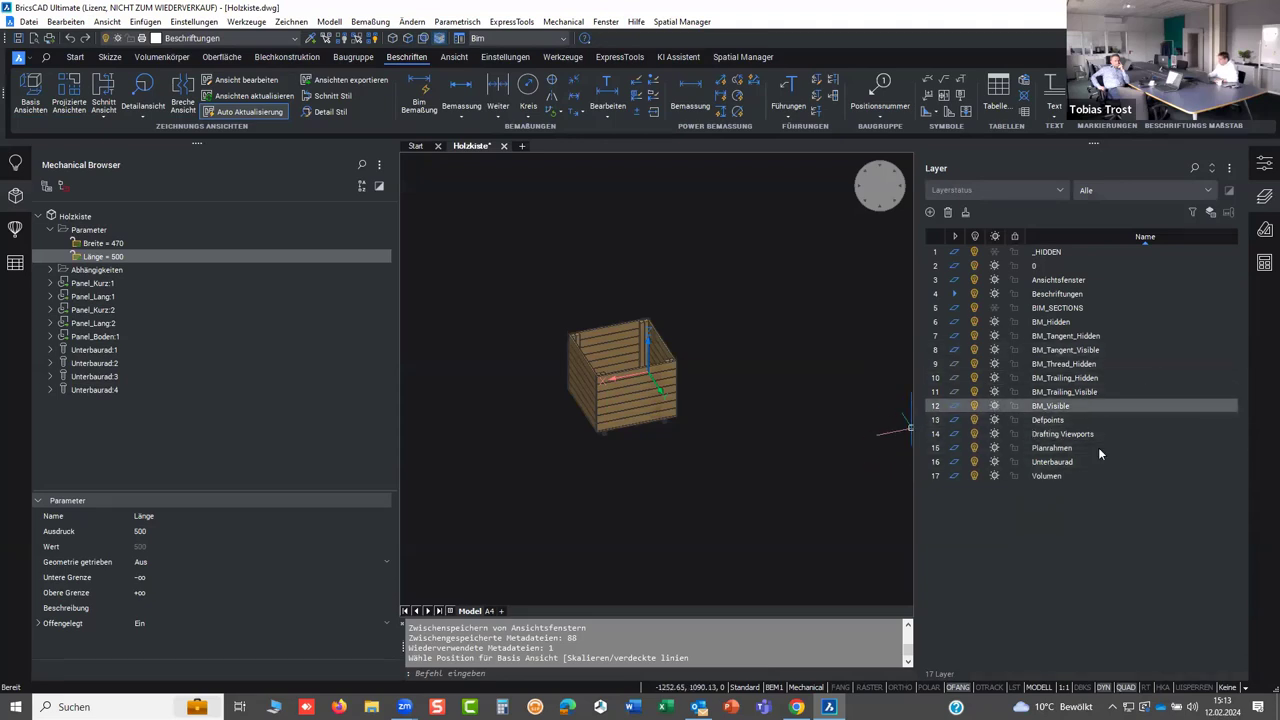
left_click(996, 308)
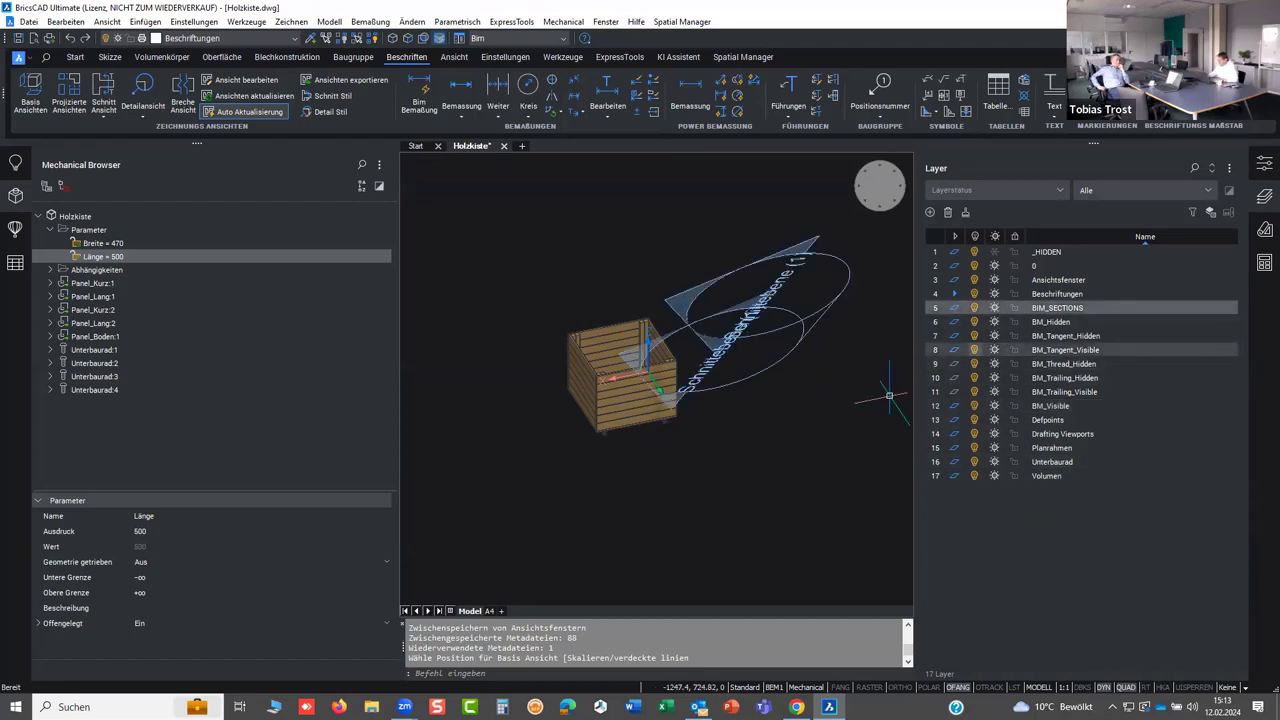
- Select the section plane beside the crate, then cancel the running command
scroll(774, 374, "down", 3)
scroll(774, 374, "up", 2)
scroll(774, 366, "up", 3)
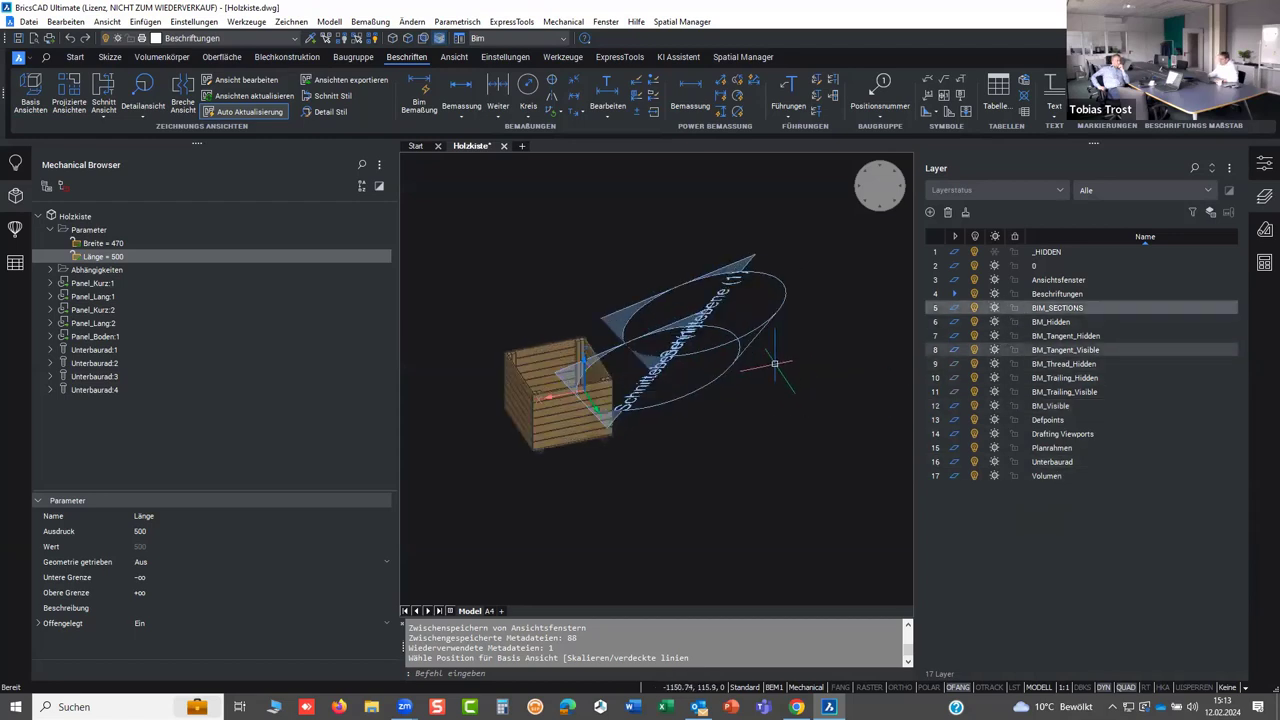
left_click(752, 347)
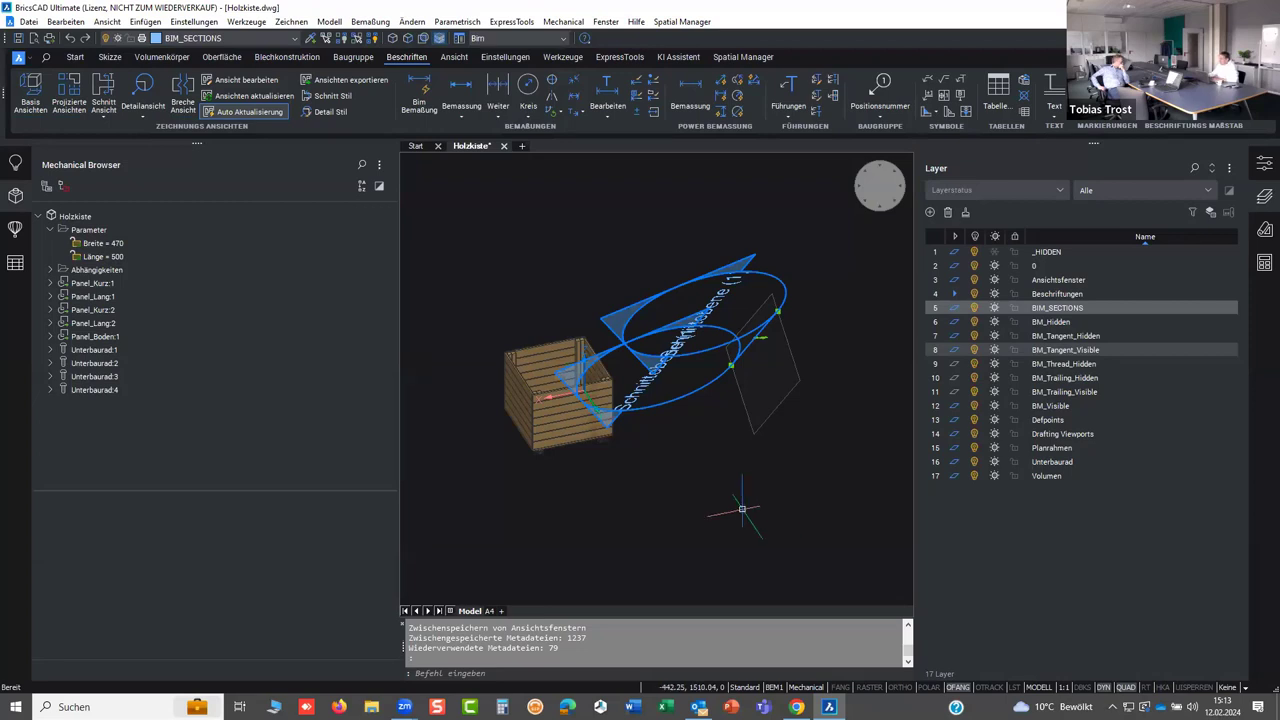
scroll(730, 515, "down", 2)
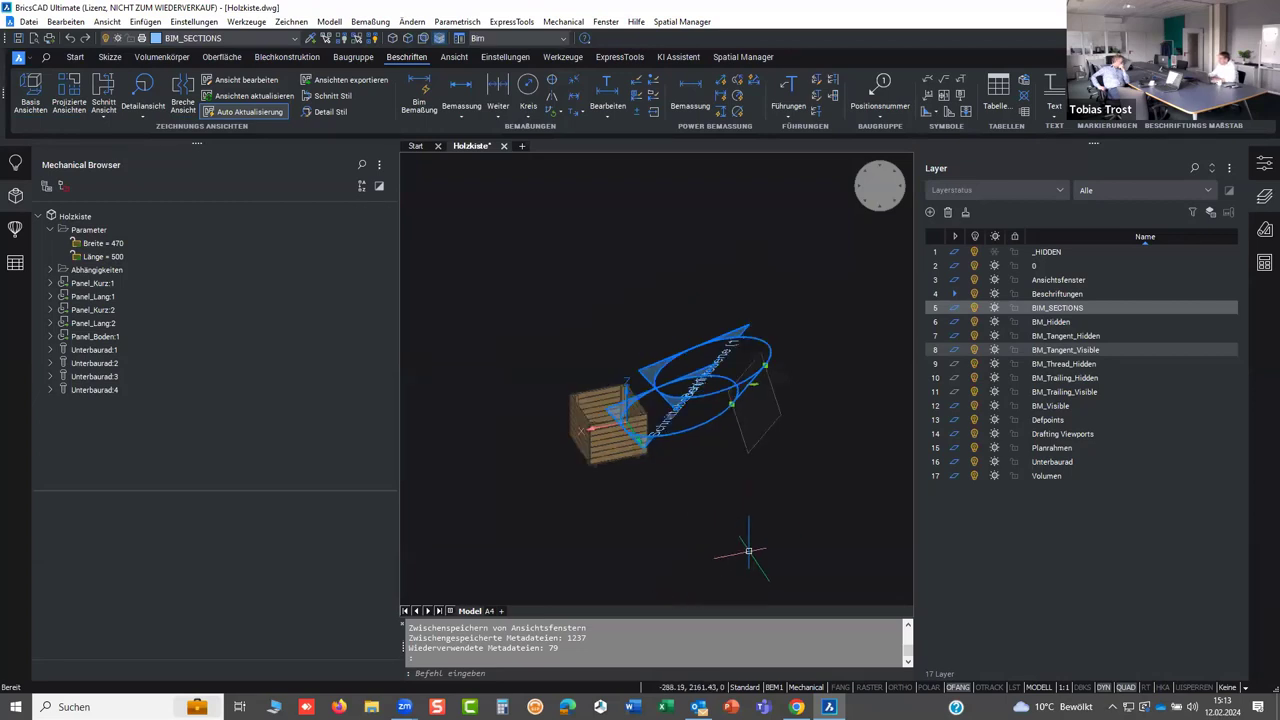
key("Escape")
key("Escape")
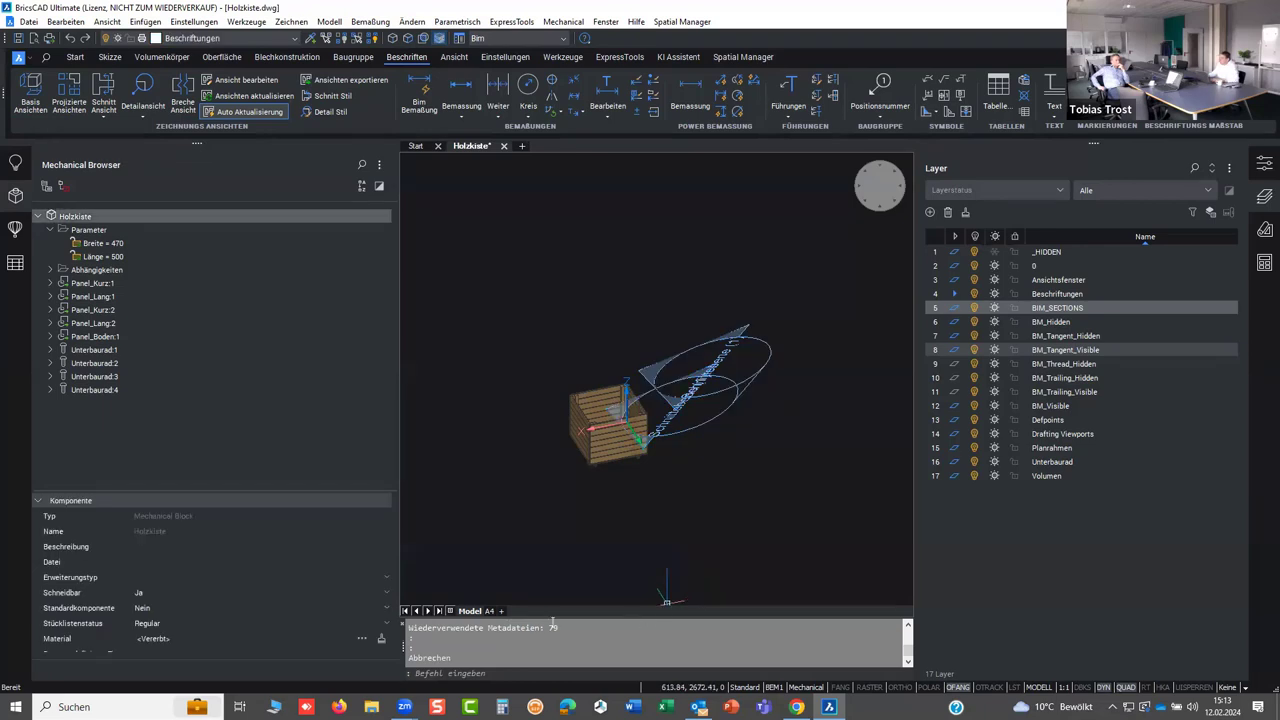
- Switch to the A4 layout and make Ansichtsfenster the current layer
left_click(489, 611)
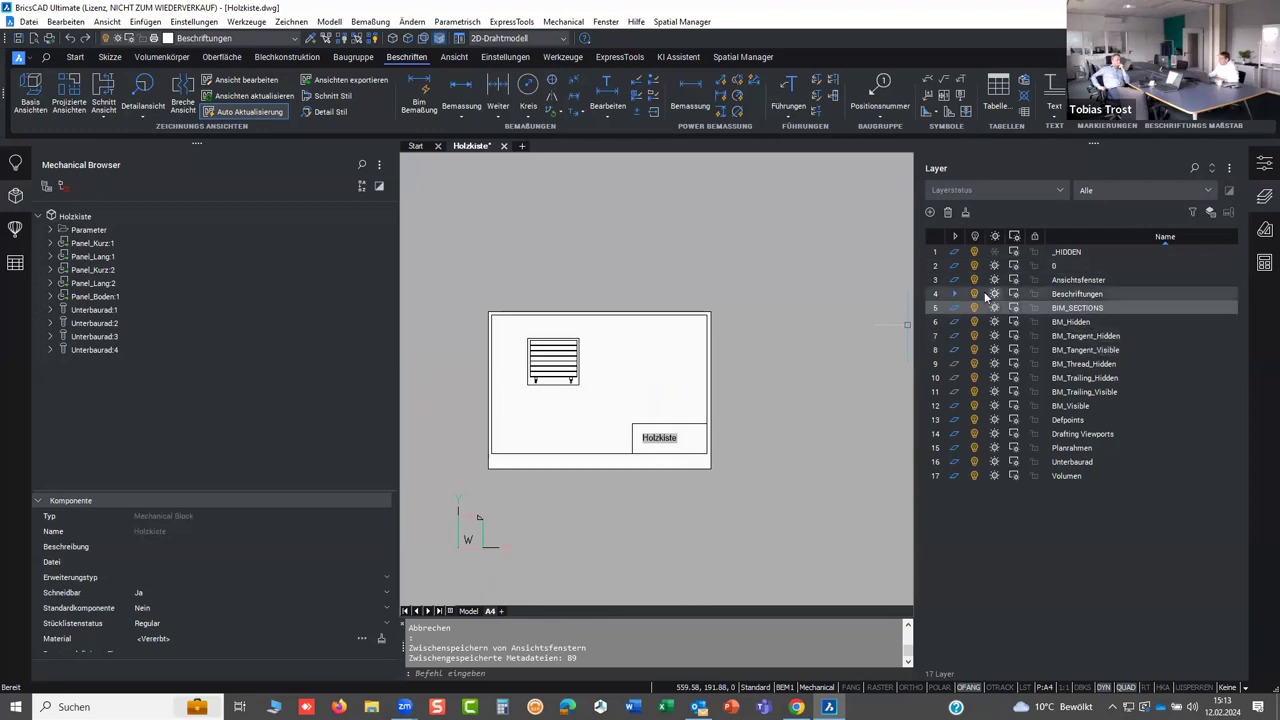
left_click(955, 280)
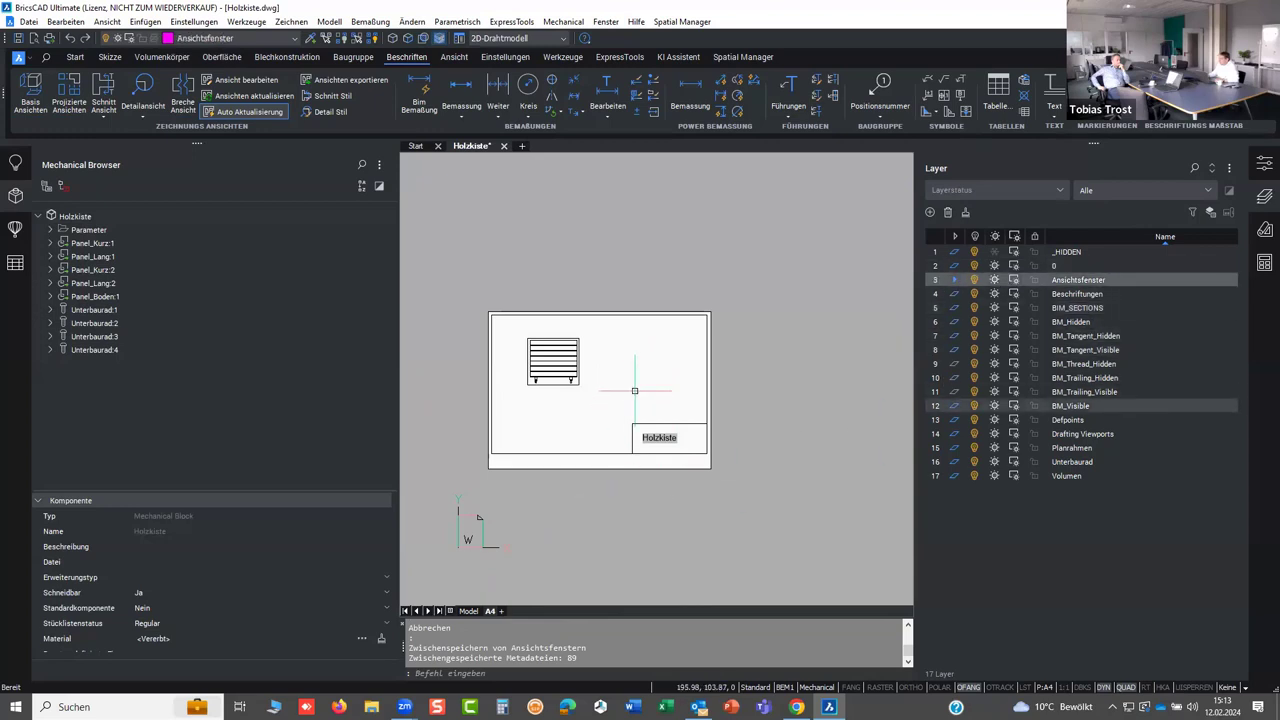
scroll(655, 393, "up", 3)
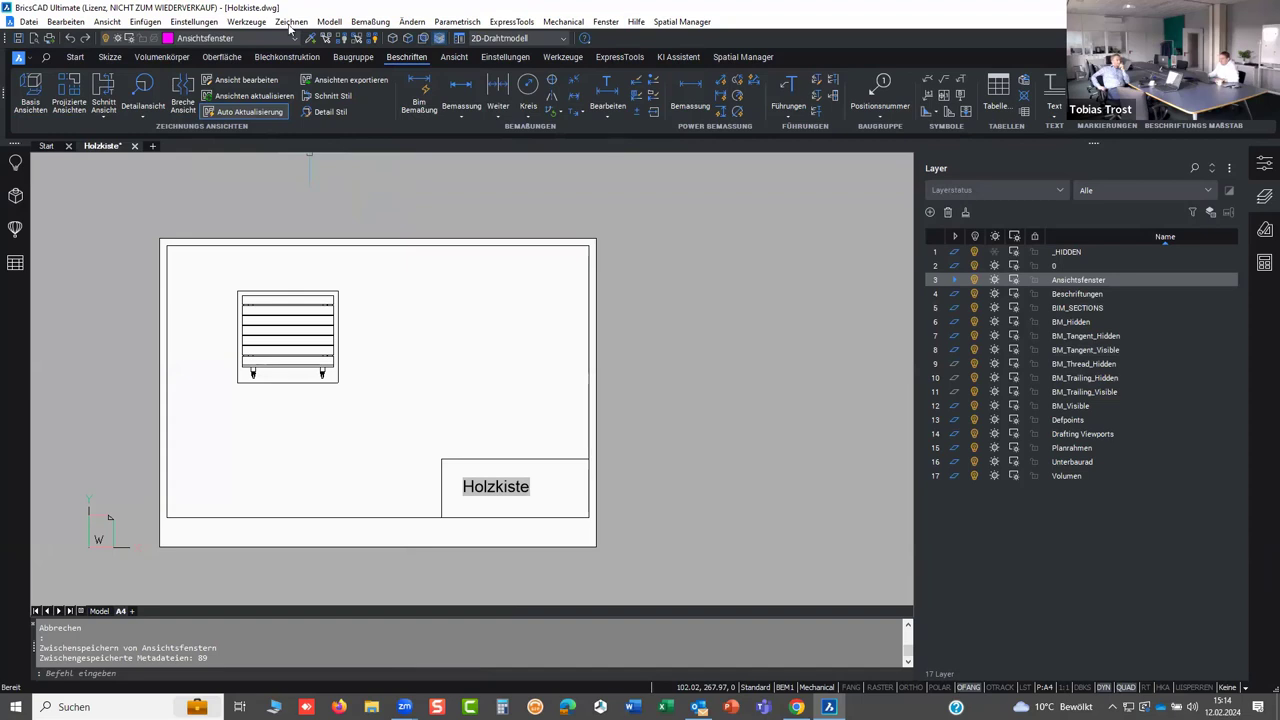
left_click(107, 21)
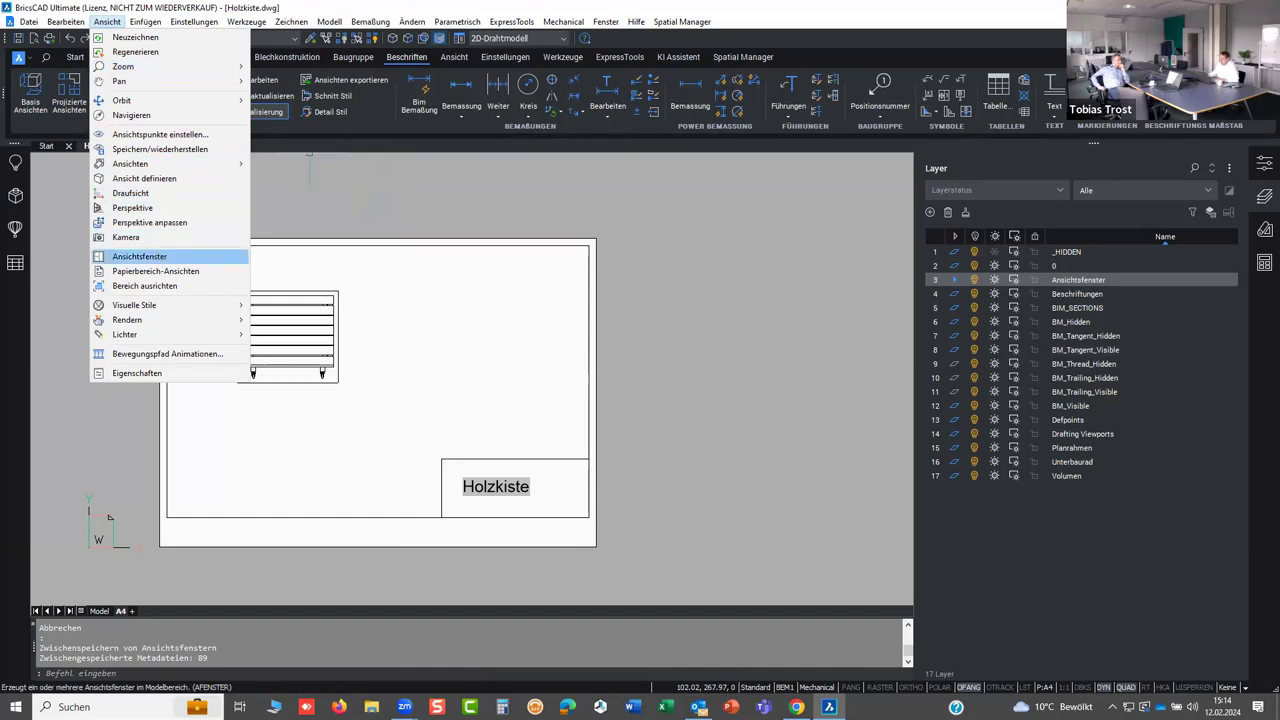
- Draw a new viewport above the Holzkiste title block showing the 3D crate, and activate it
left_click(140, 256)
left_click(589, 459)
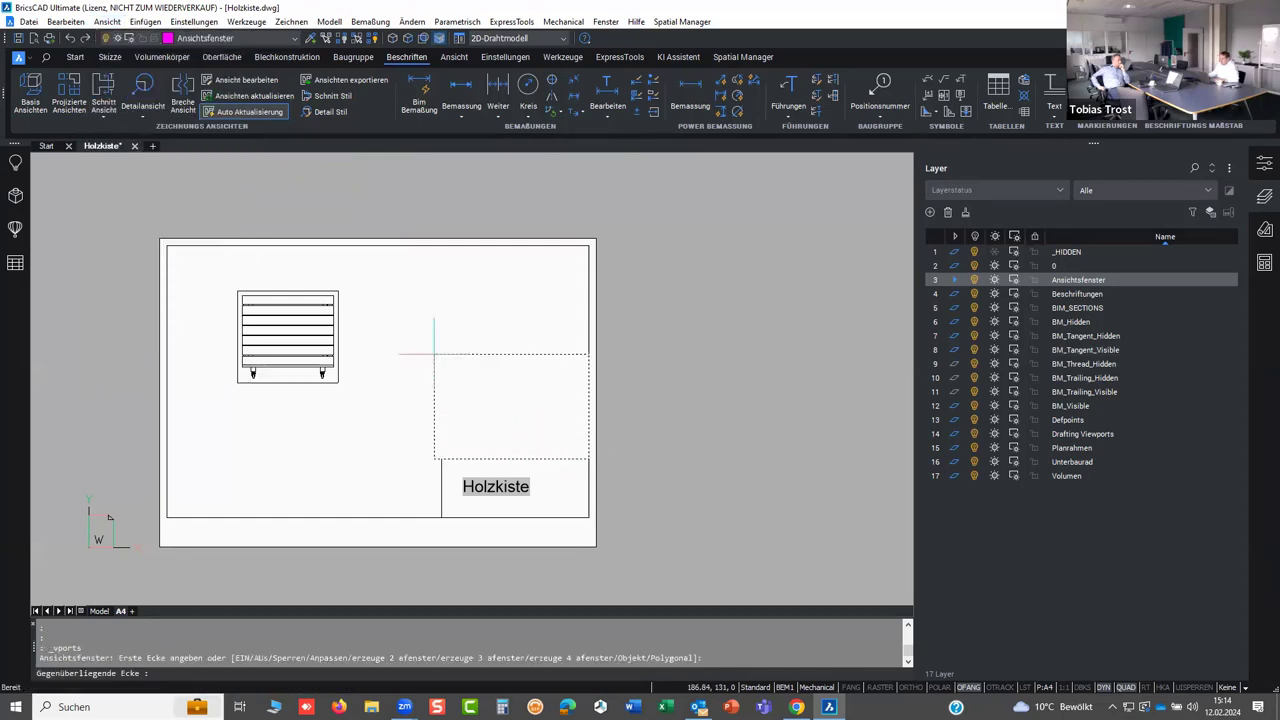
left_click(413, 322)
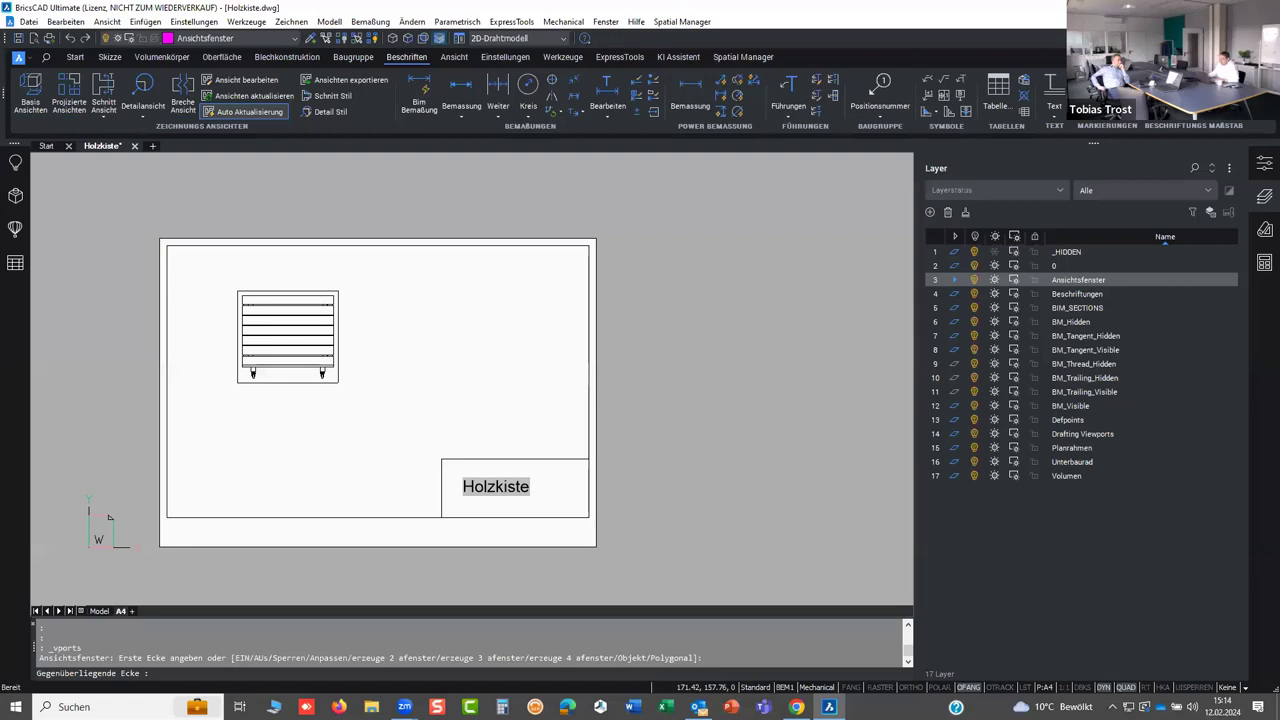
scroll(375, 407, "up", 2)
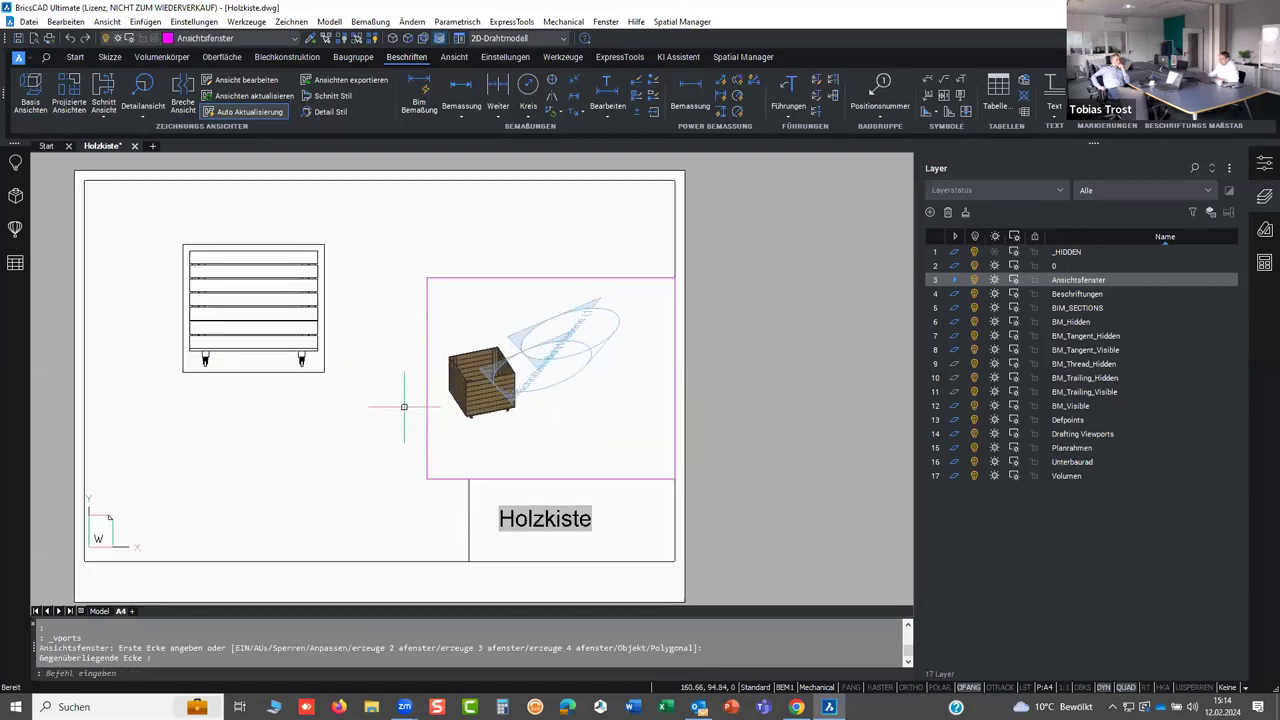
scroll(445, 447, "up", 1)
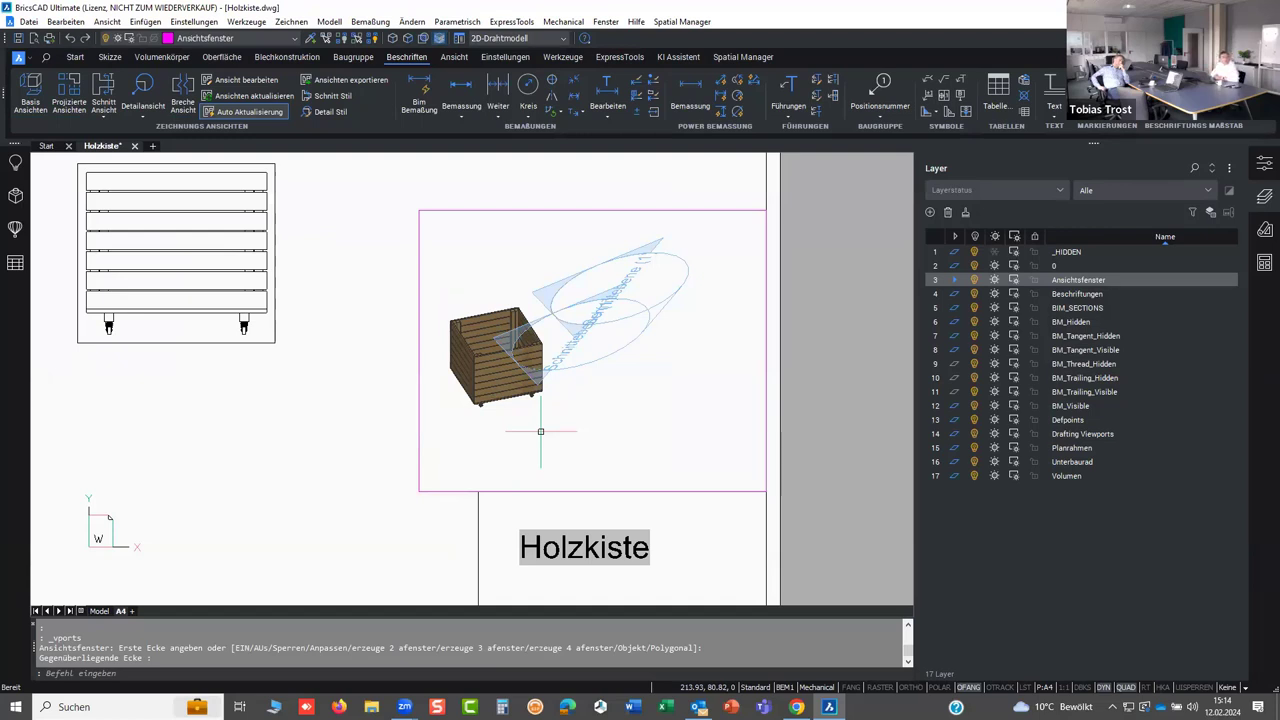
scroll(466, 451, "down", 2)
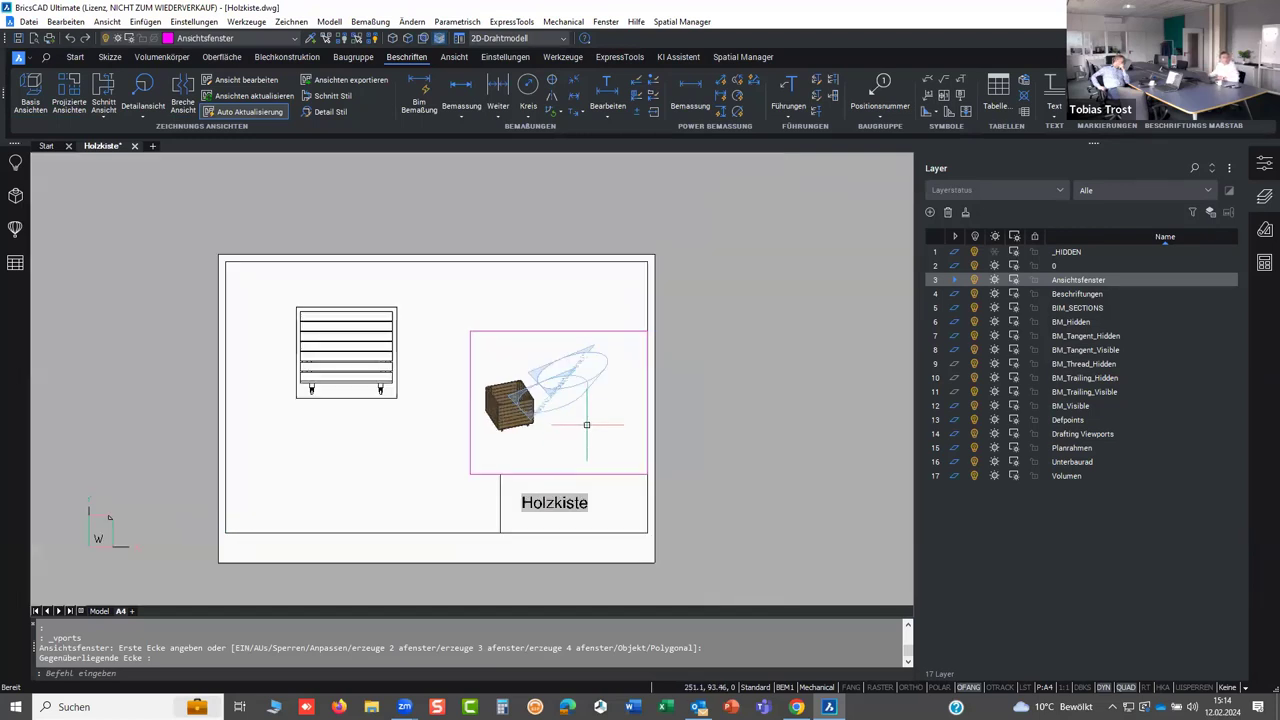
scroll(586, 423, "down", 1)
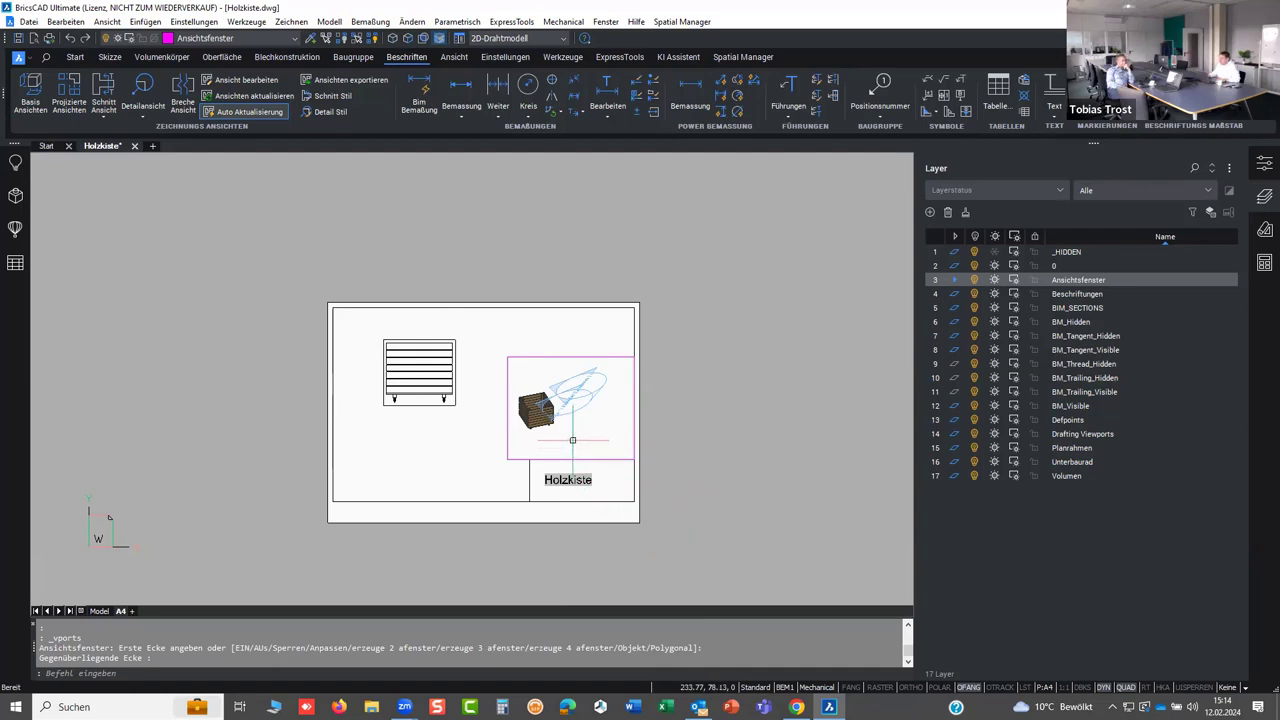
double_click(572, 440)
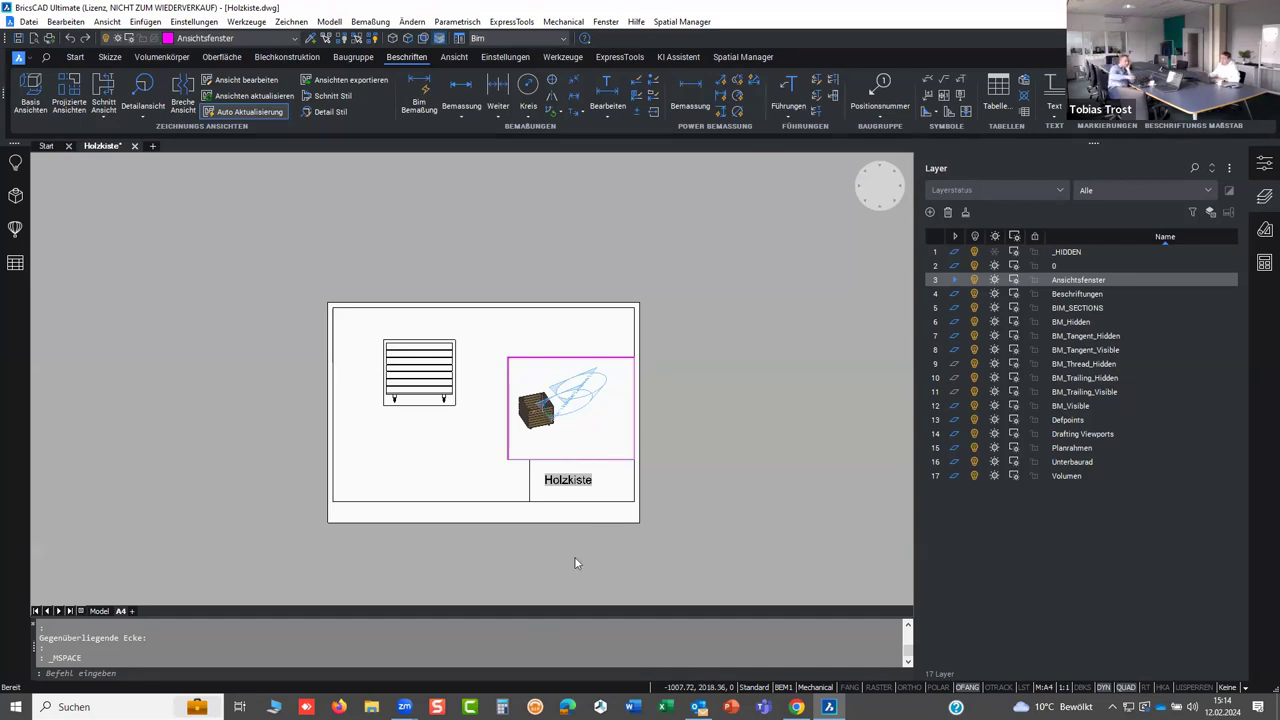
- Activate the section plane's view with ACTIVATESECTIONVIEW, orbit to reveal the crate's feet, and return to paper space
left_click(175, 674)
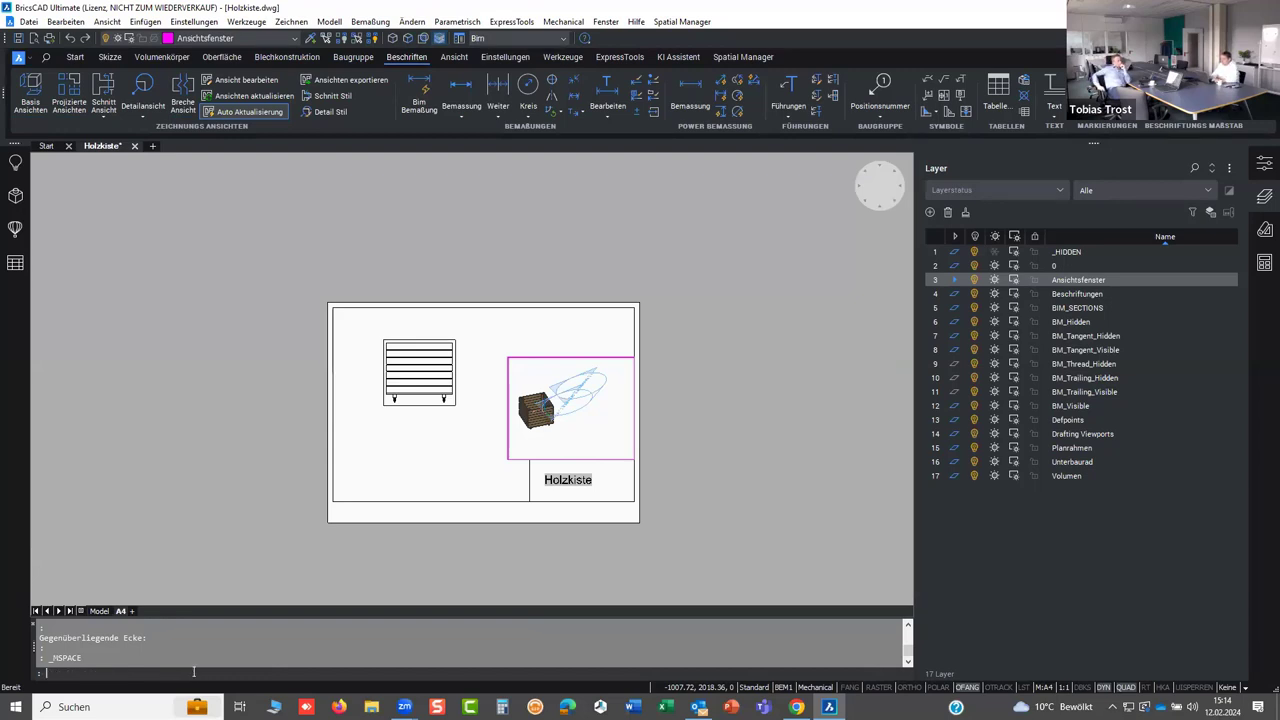
type("acti")
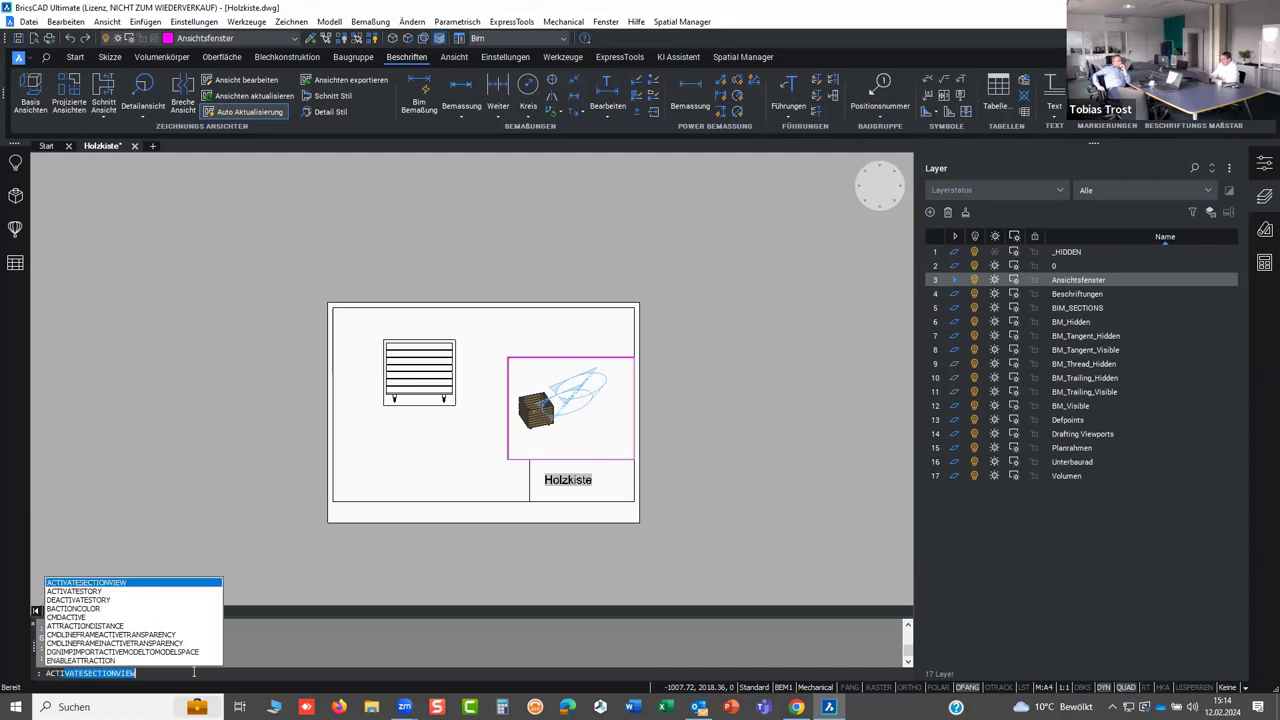
type("v")
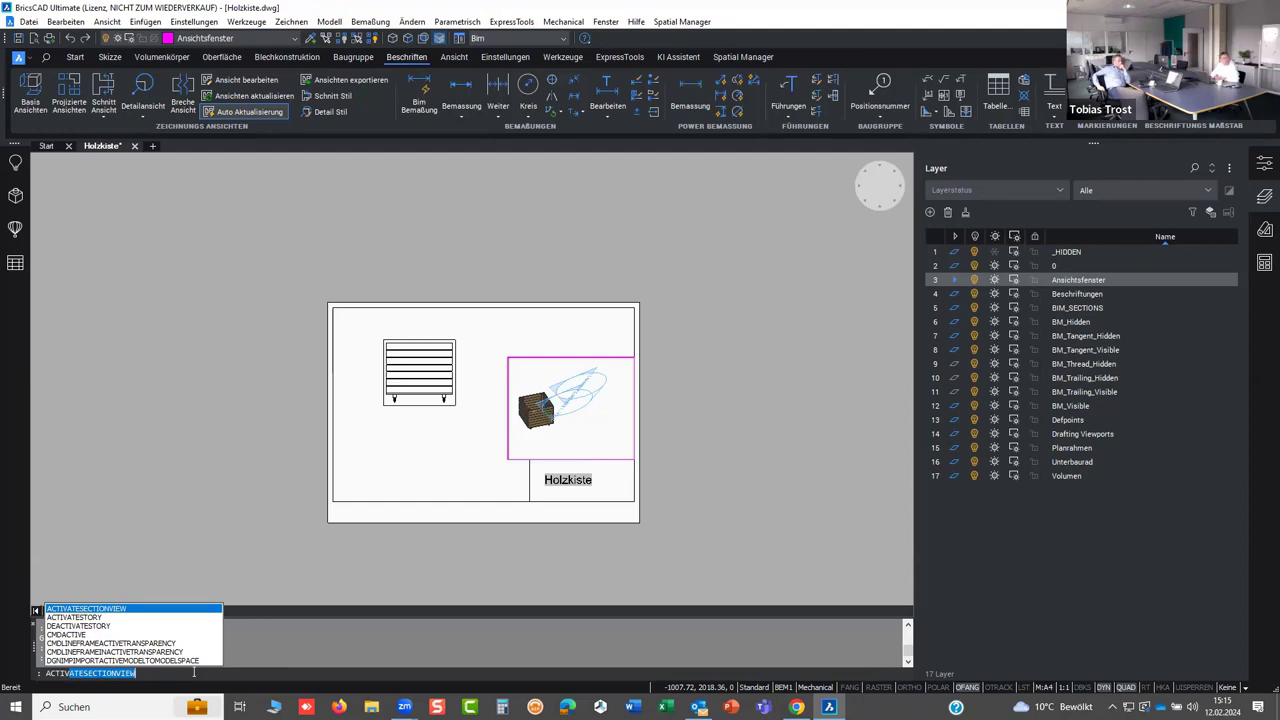
key("Return")
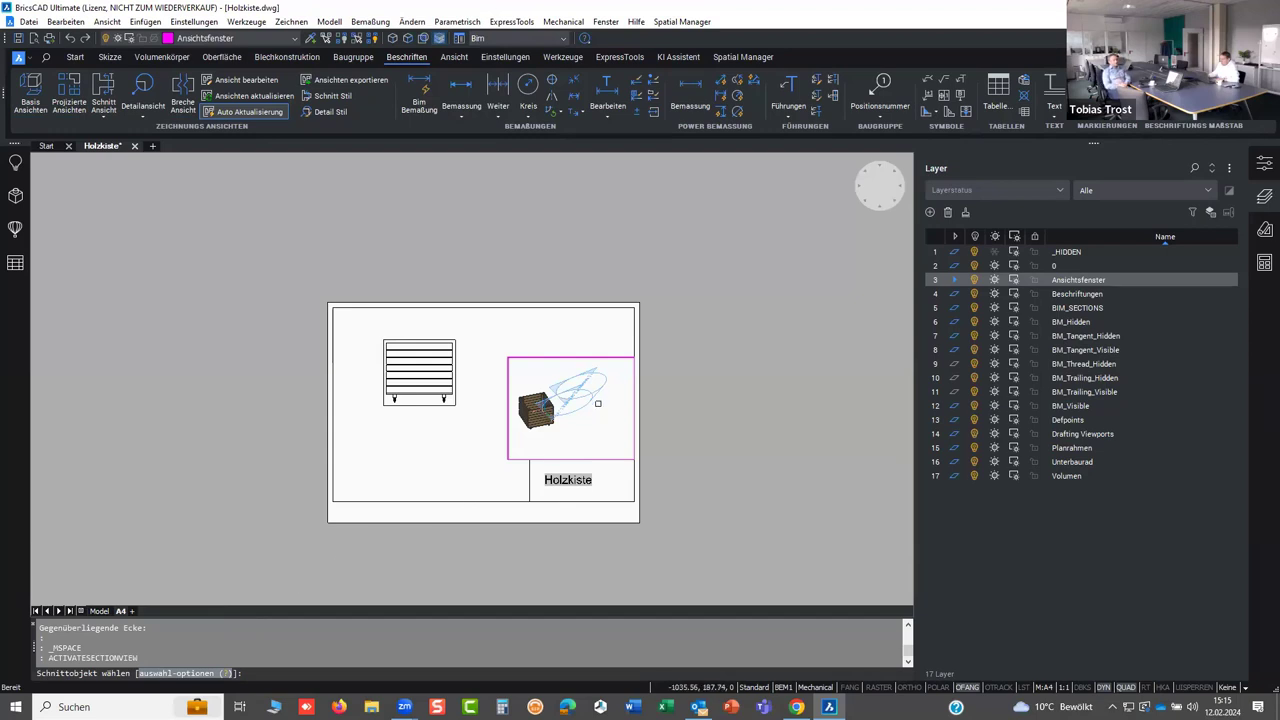
left_click(597, 390)
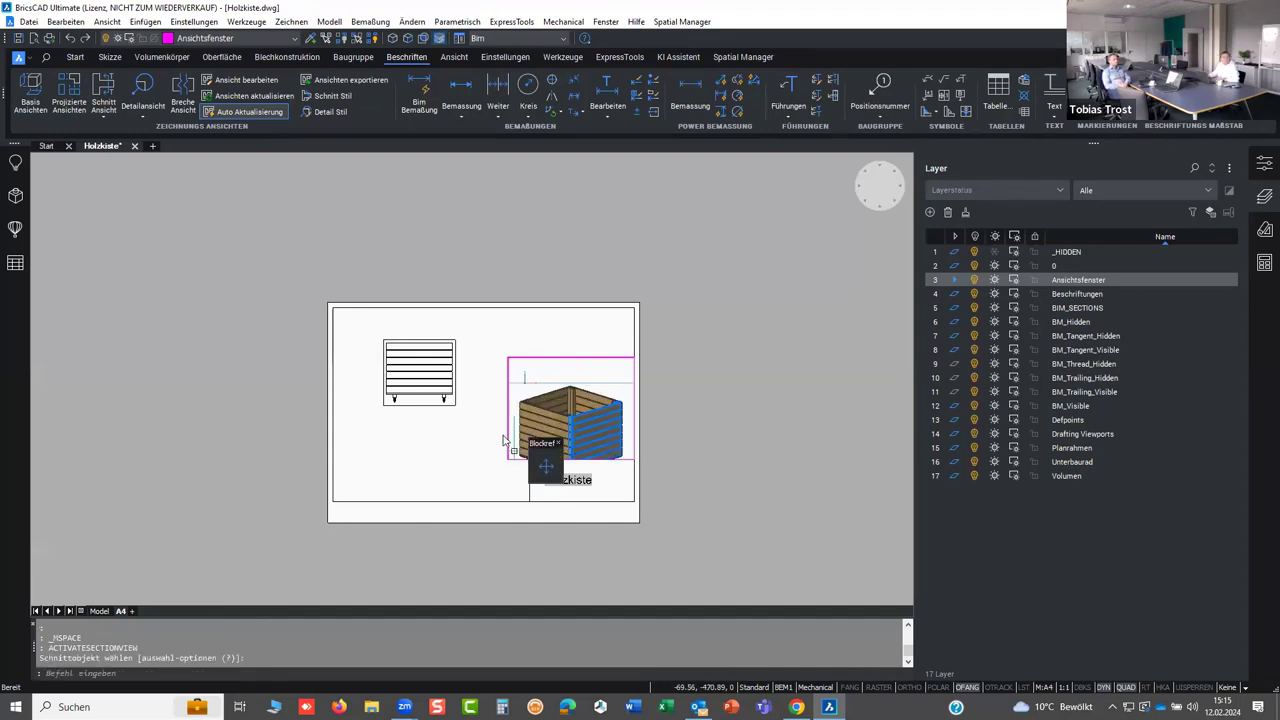
mouse_move(600, 400)
middle_mouse_down("shift")
mouse_move(646, 428)
mouse_move(623, 407)
middle_mouse_up("shift")
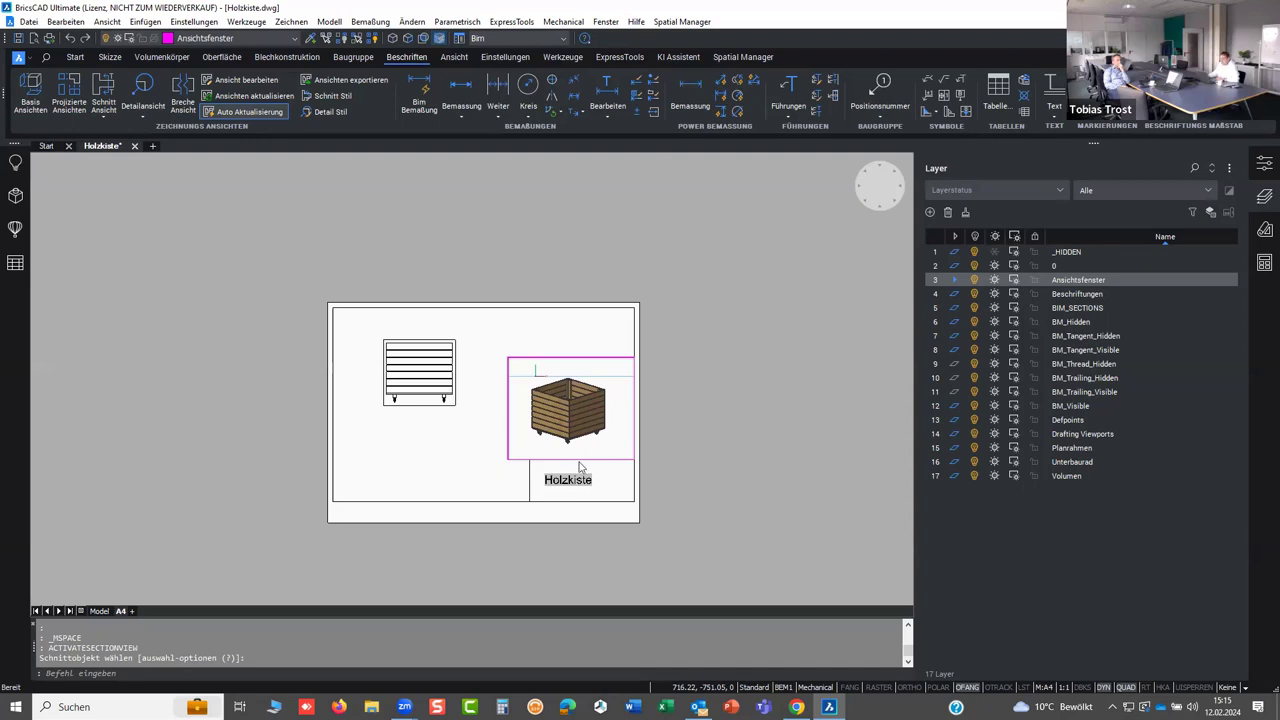
double_click(753, 416)
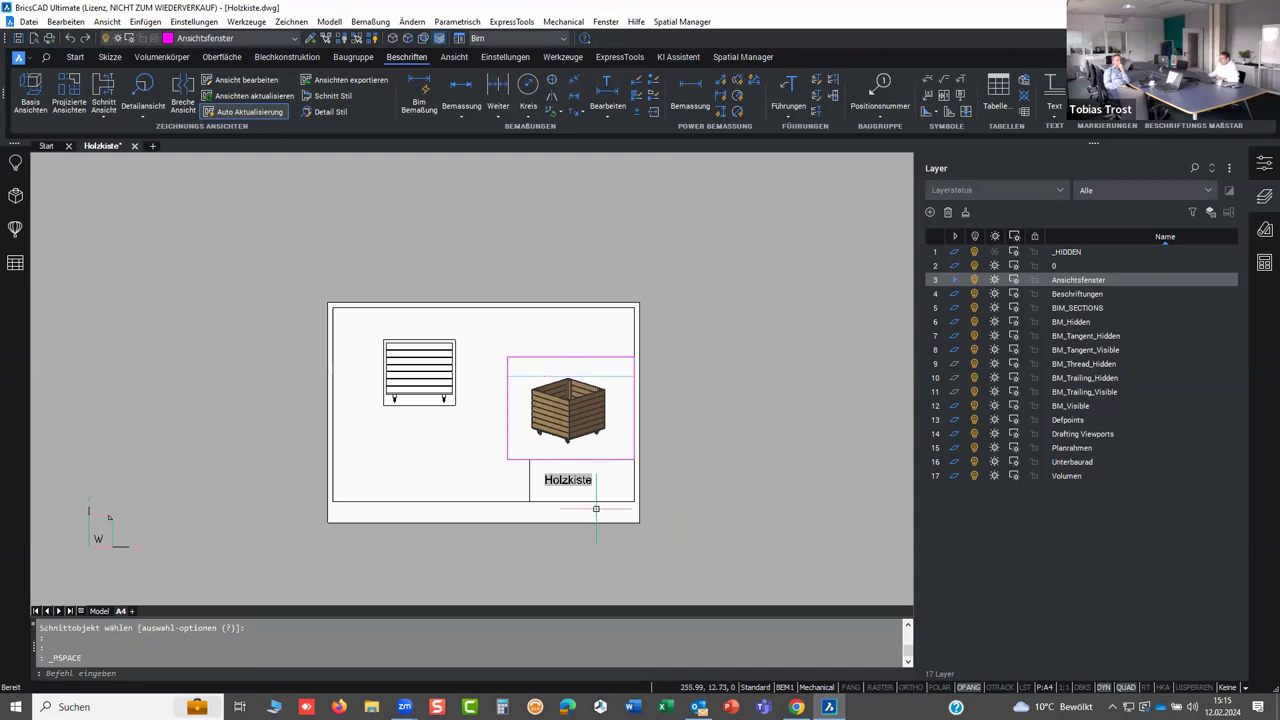
- Select the BIM_SECTIONS layer and open the Mechanical Browser listing the Holzkiste components
scroll(541, 500, "up", 1)
scroll(506, 478, "up", 1)
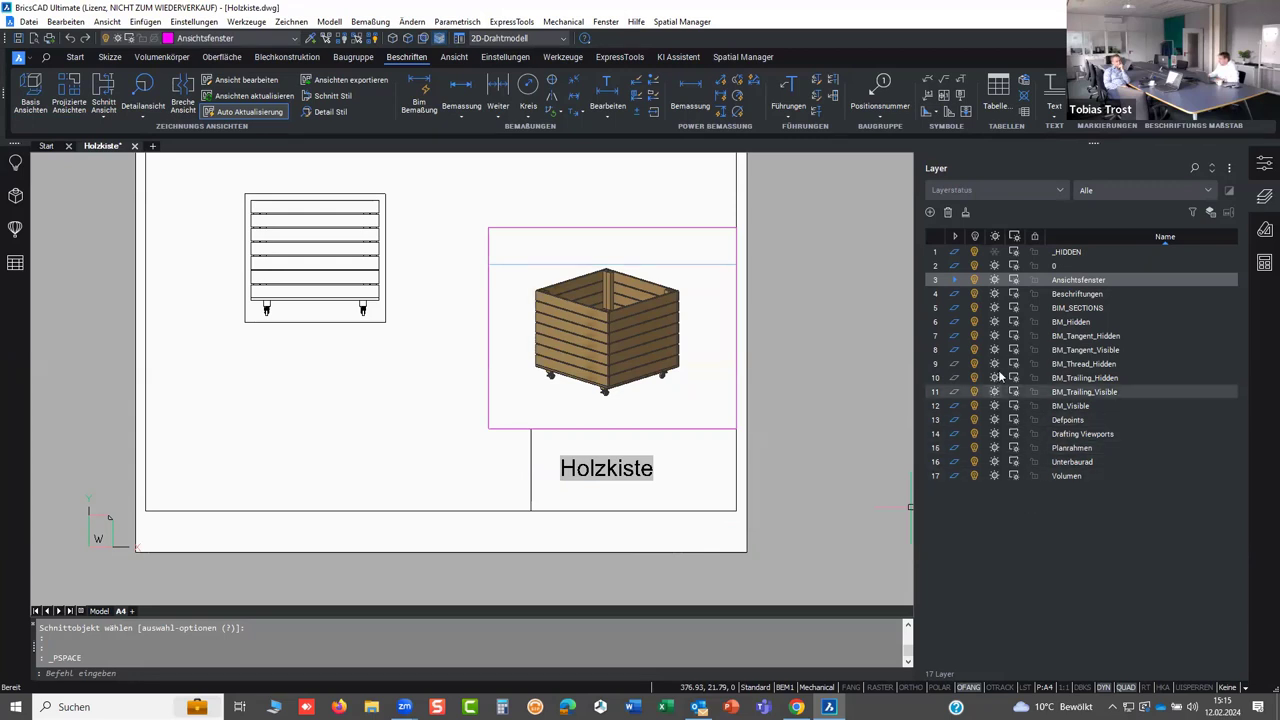
left_click(994, 311)
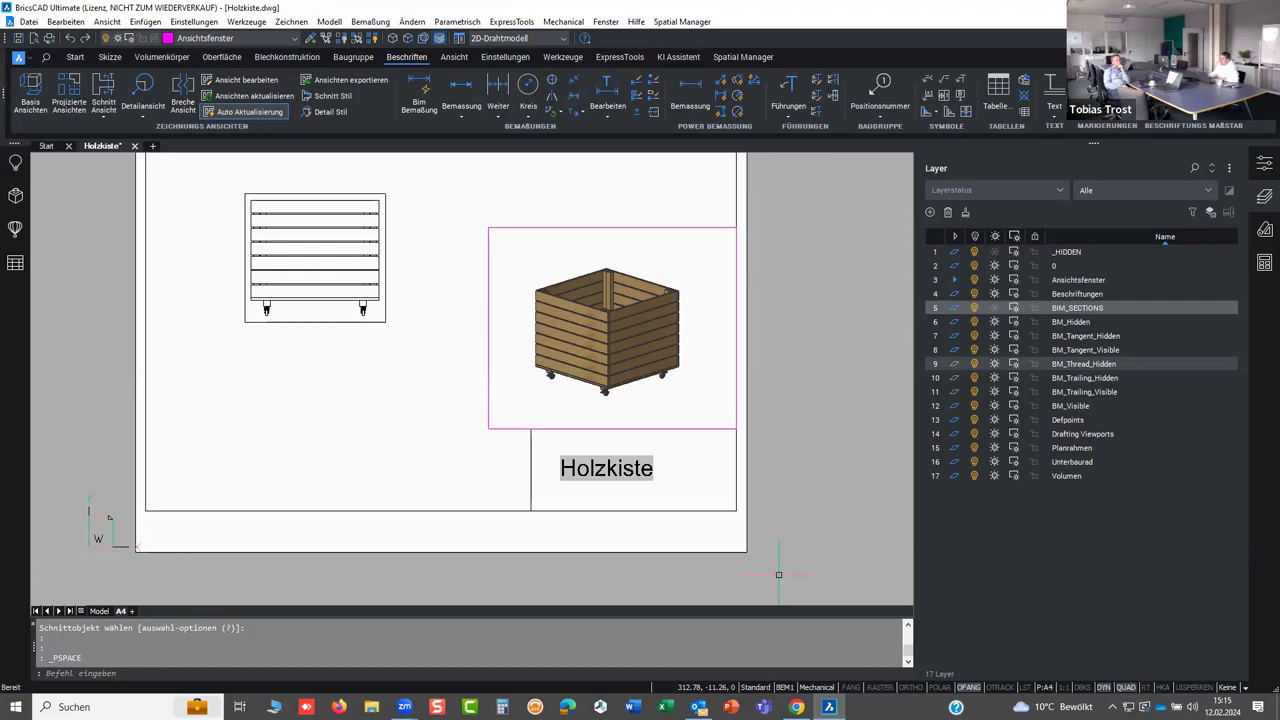
scroll(476, 420, "down", 1)
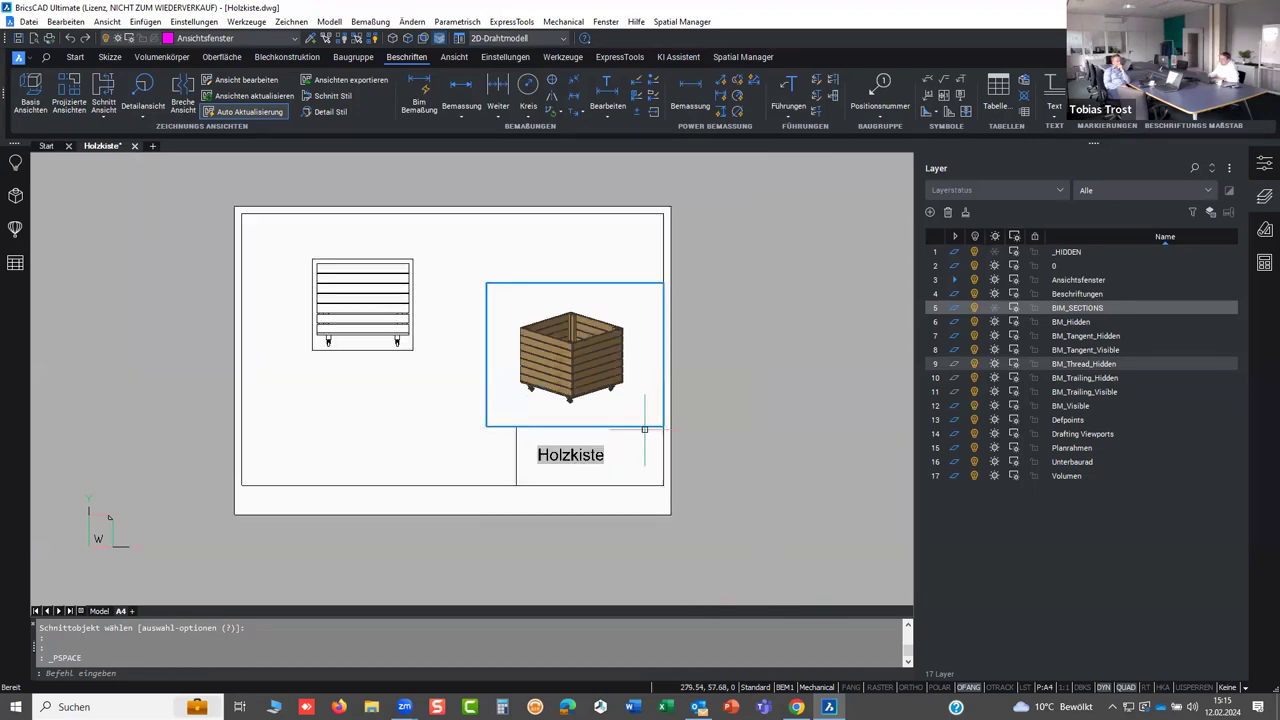
scroll(644, 430, "down", 1)
scroll(330, 390, "up", 1)
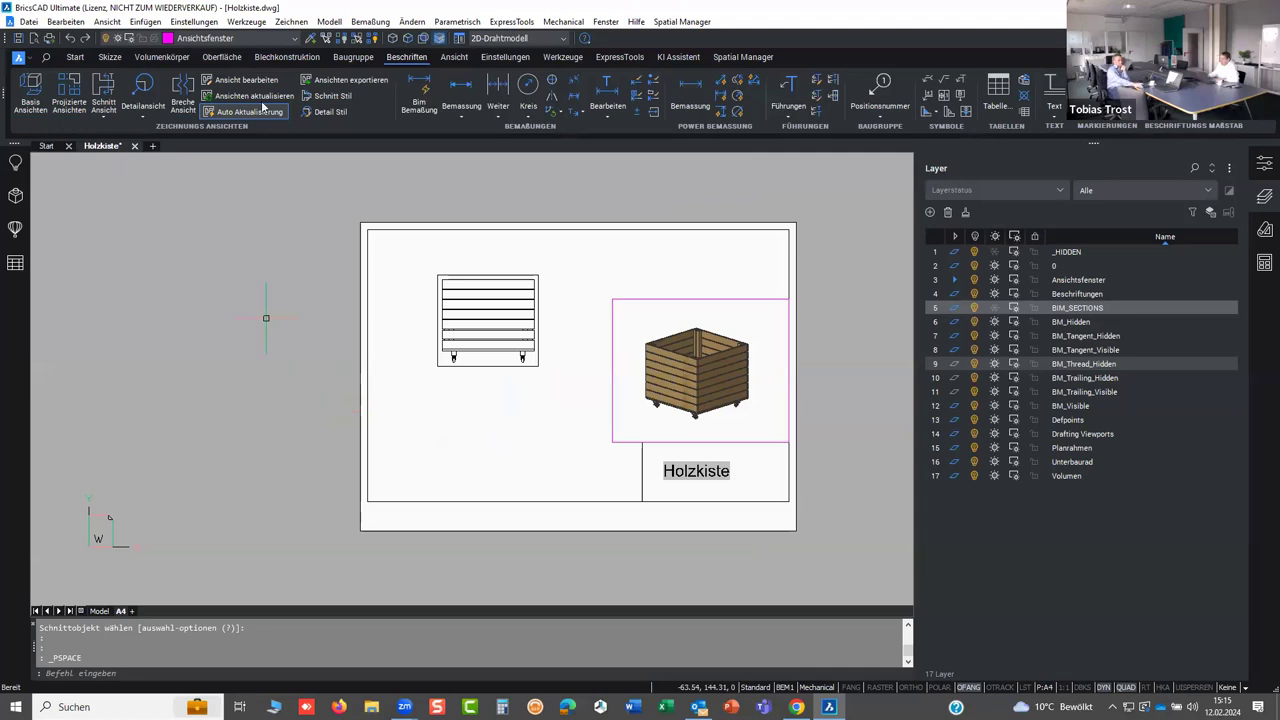
left_click(17, 229)
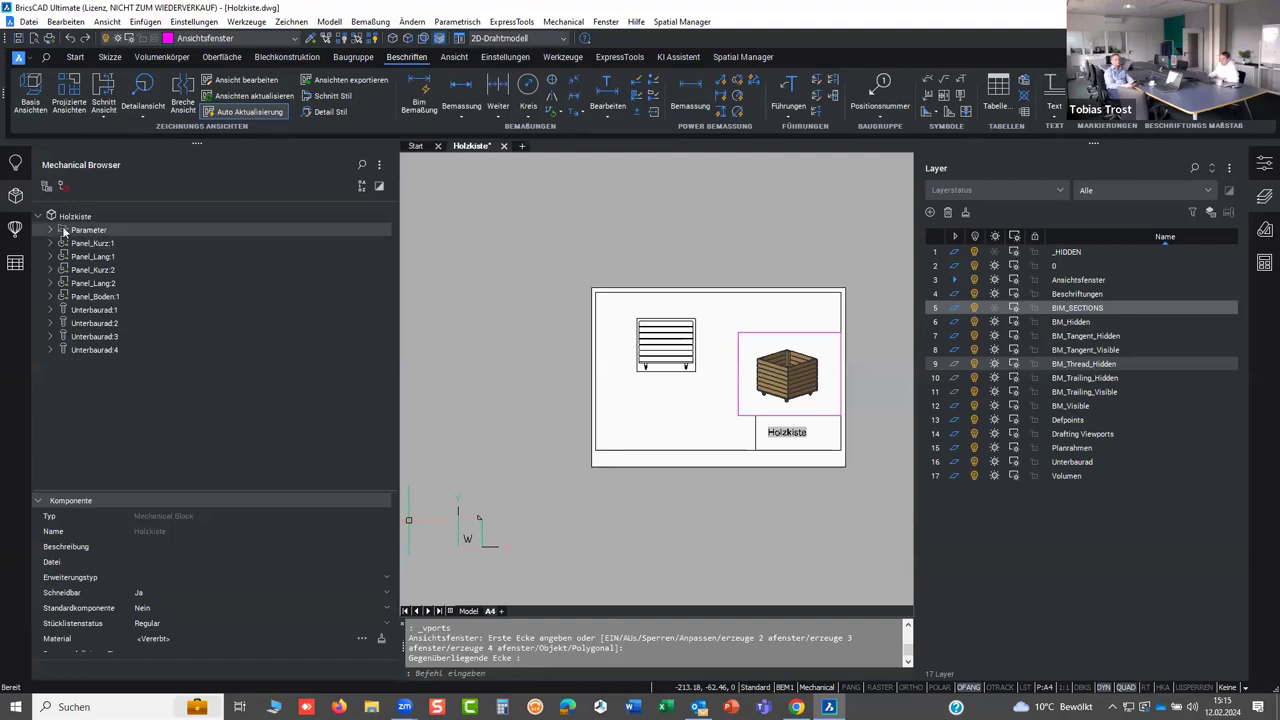
- Change the Länge parameter's expression from 500 to 600 and view the crate in model space
left_click(50, 229)
left_click(103, 256)
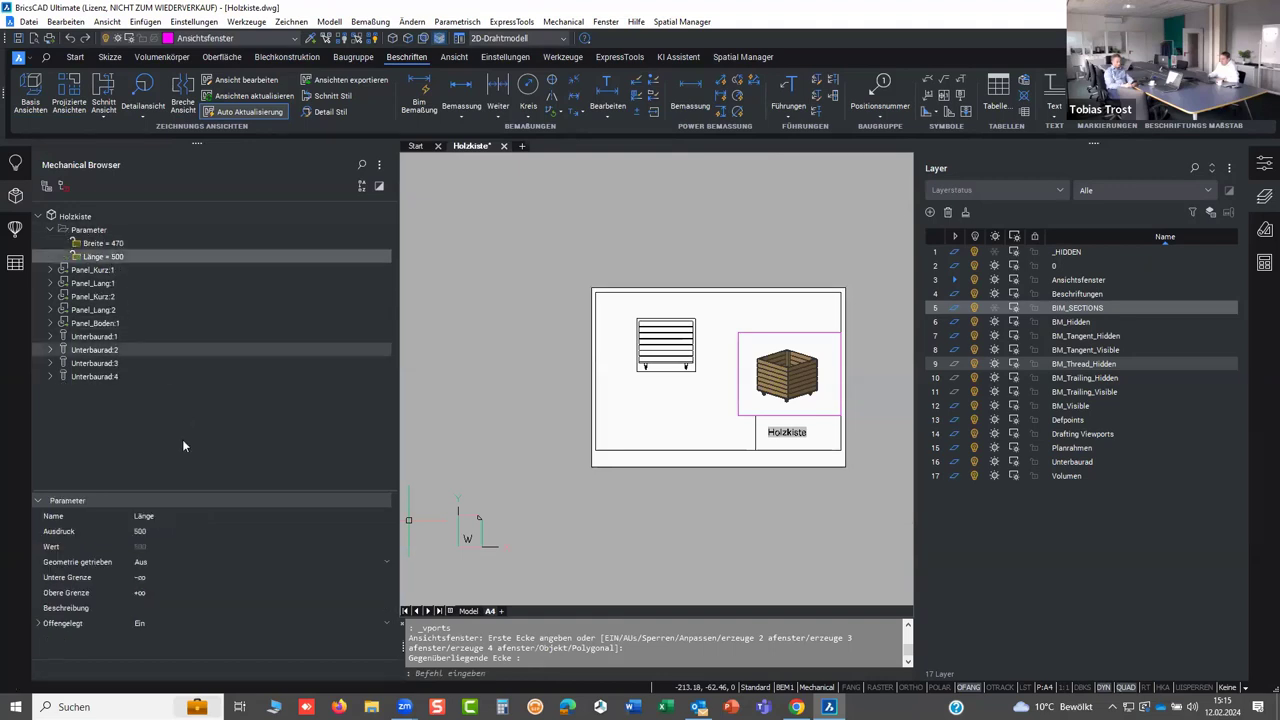
left_click(162, 531)
double_click(162, 533)
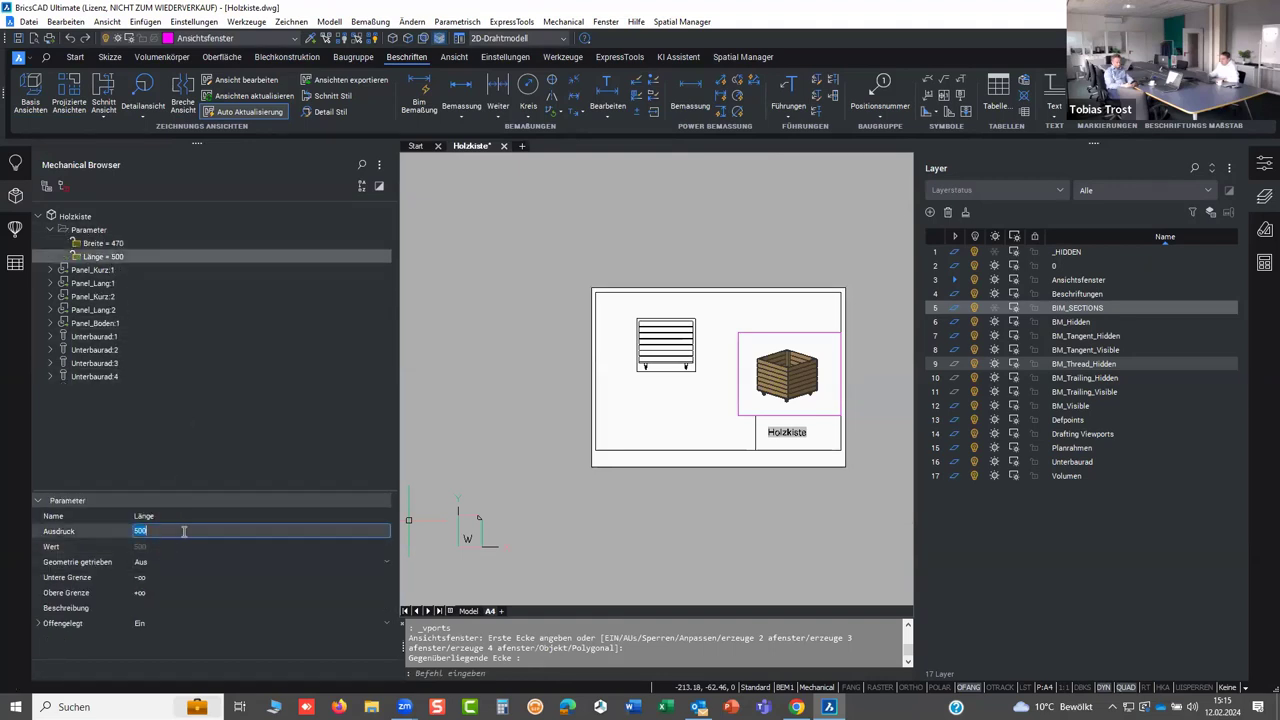
type("8")
type("0")
left_click(467, 611)
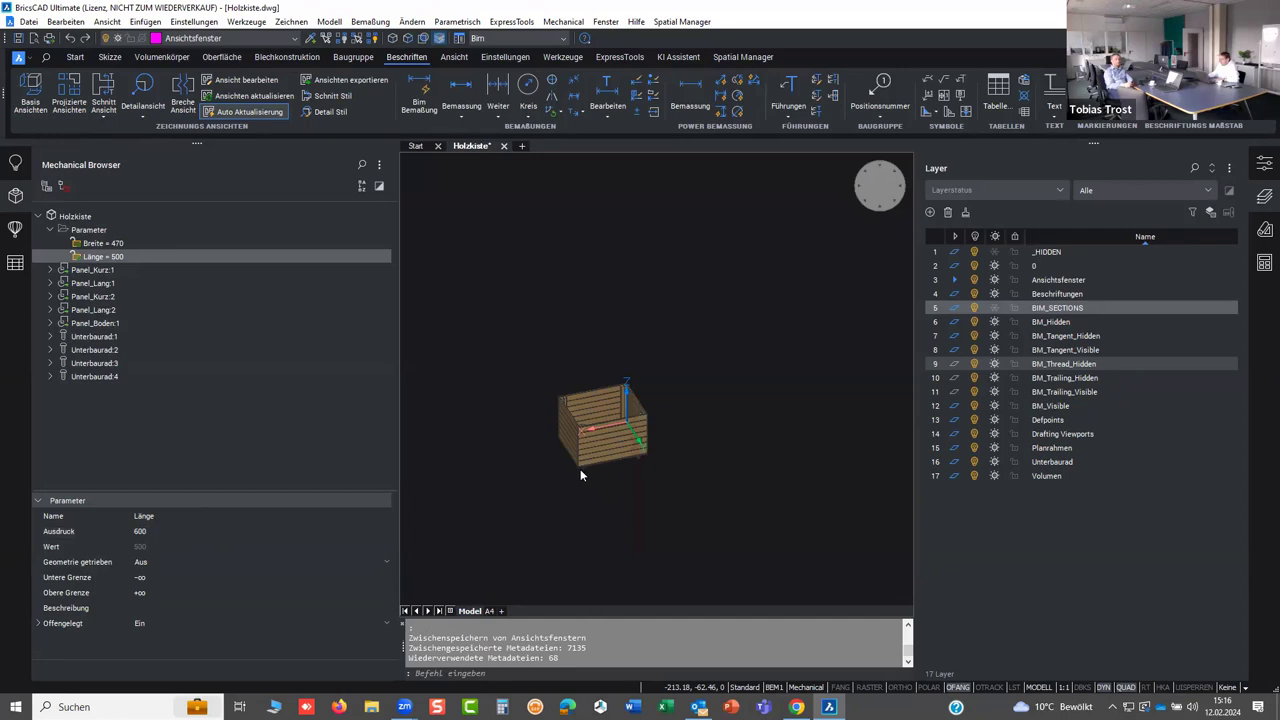
- Update the A4 layout views to the 600 Länge and reopen Holzkiste.dwg in model space
scroll(580, 469, "up", 5)
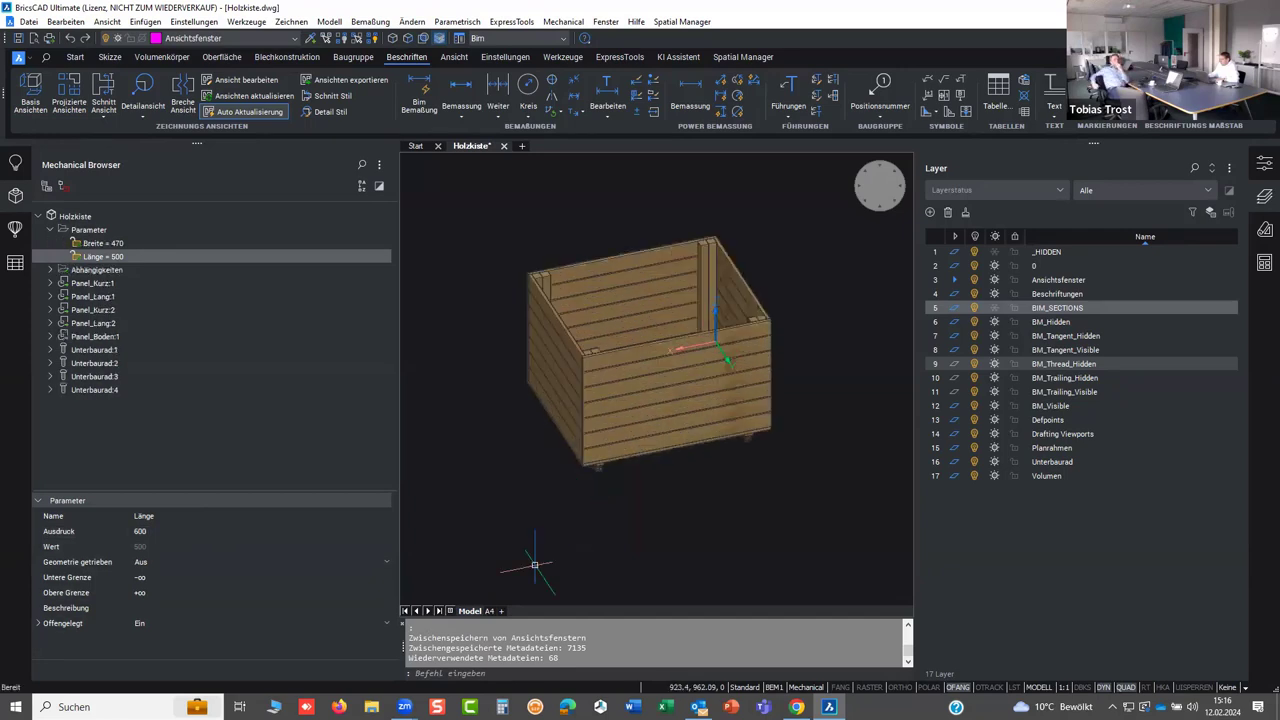
left_click(489, 611)
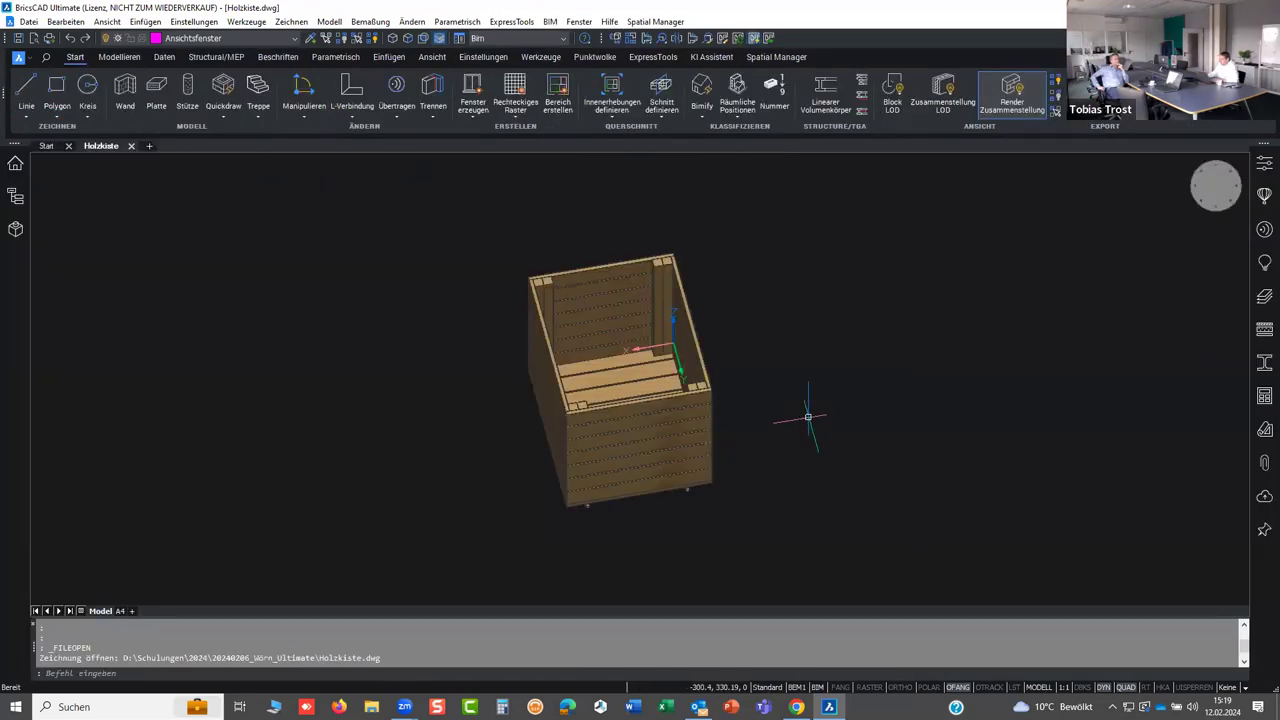
right_click(808, 416)
mouse_move(815, 464)
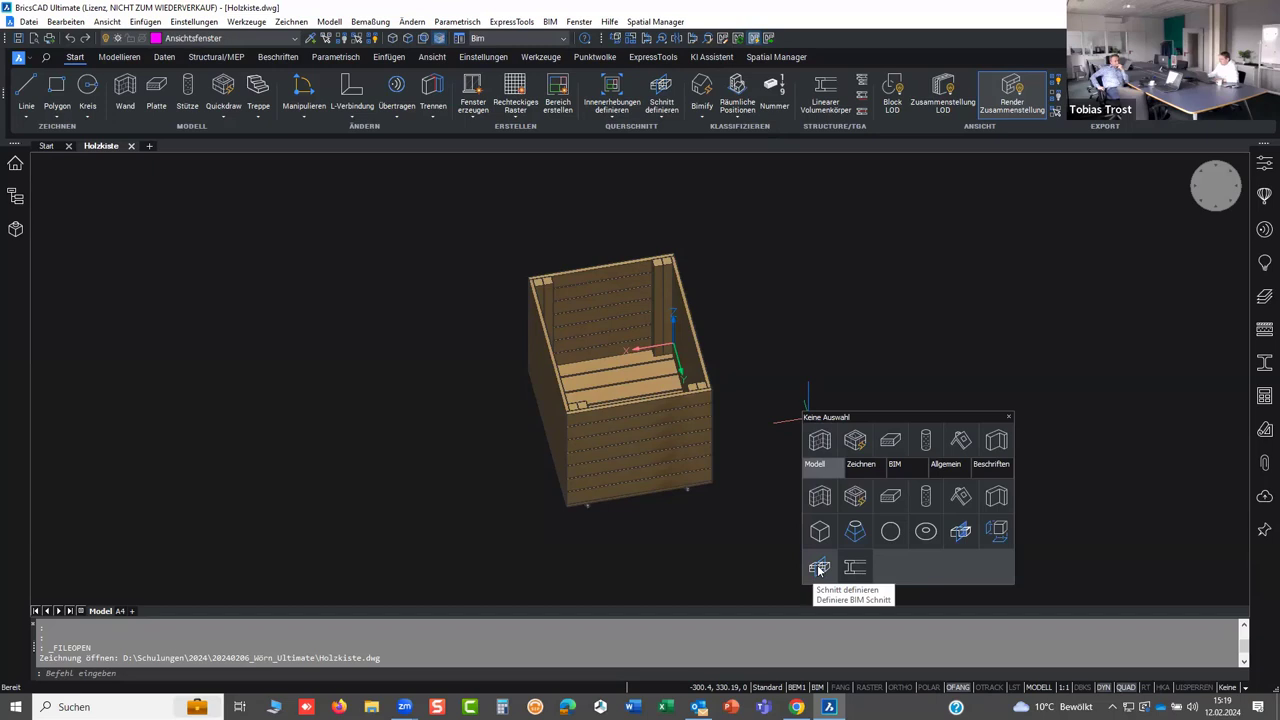
- With DUCS on, place a second section plane, Schnittebene (2), horizontally through the crate
left_click(819, 569)
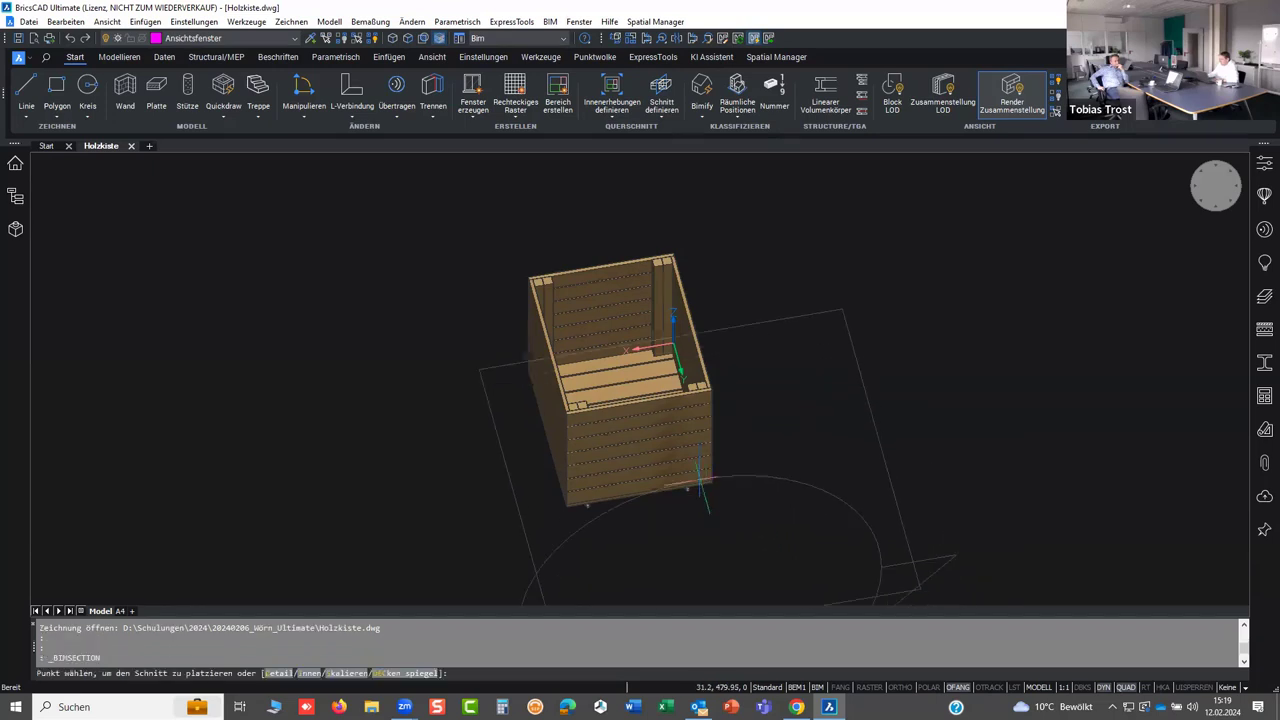
left_click(1080, 688)
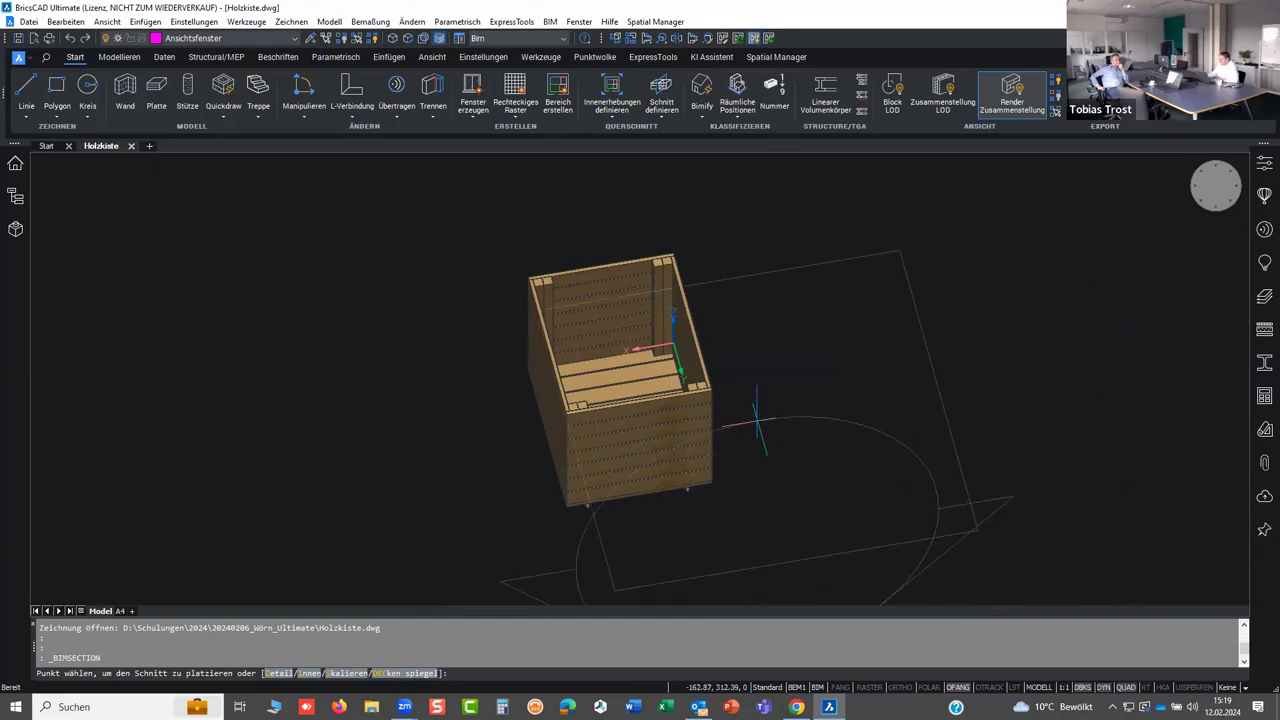
left_click(710, 401)
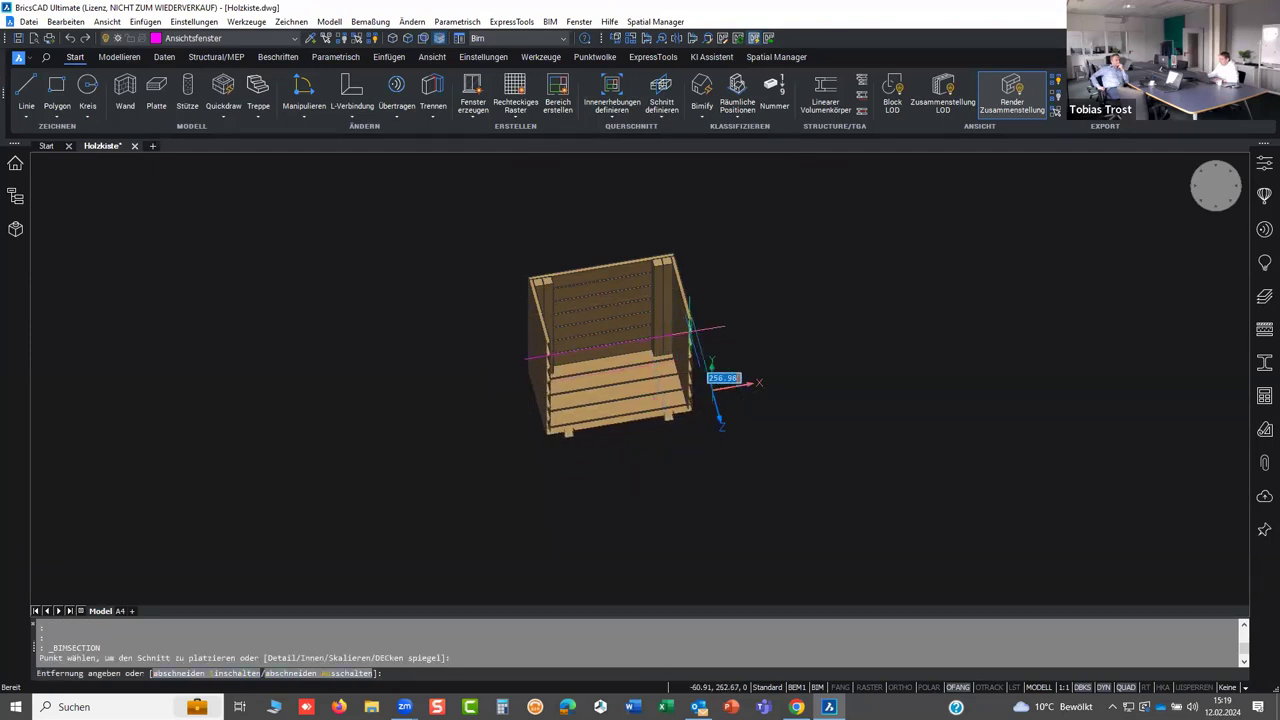
left_click(712, 384)
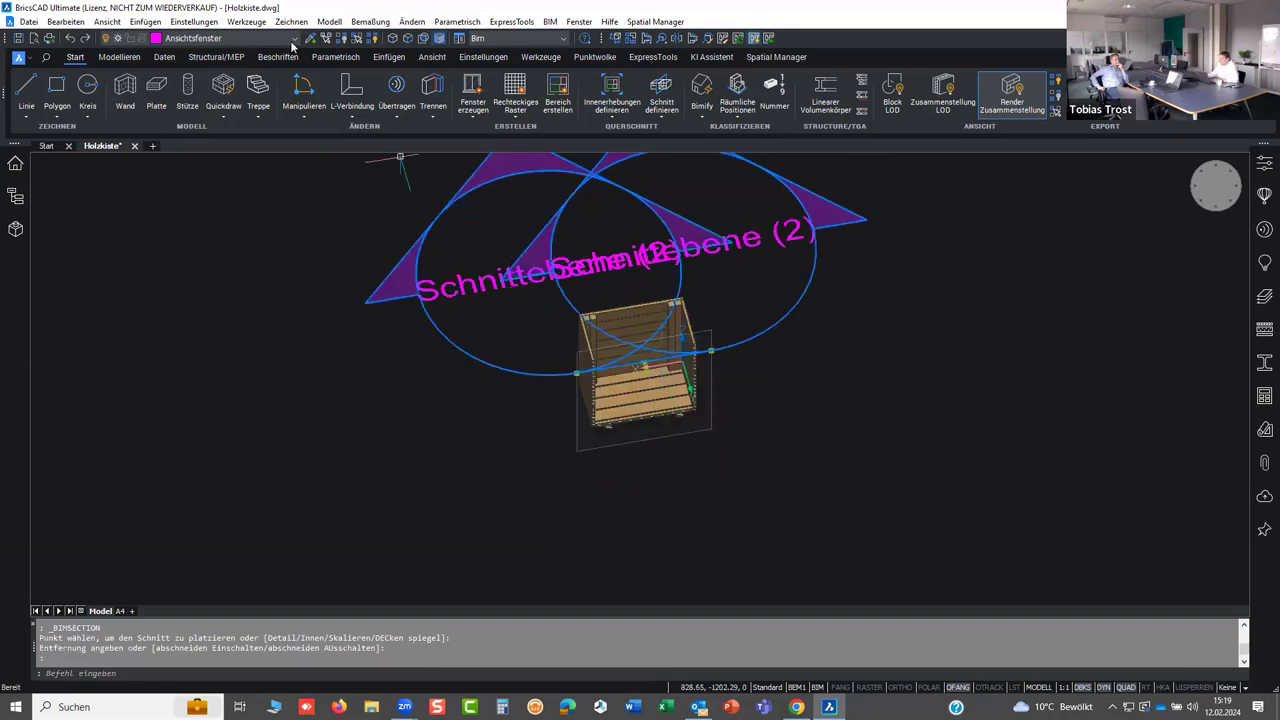
- Move the new section plane onto BIM_SECTIONS and thaw that layer in the Layer panel
left_click(248, 38)
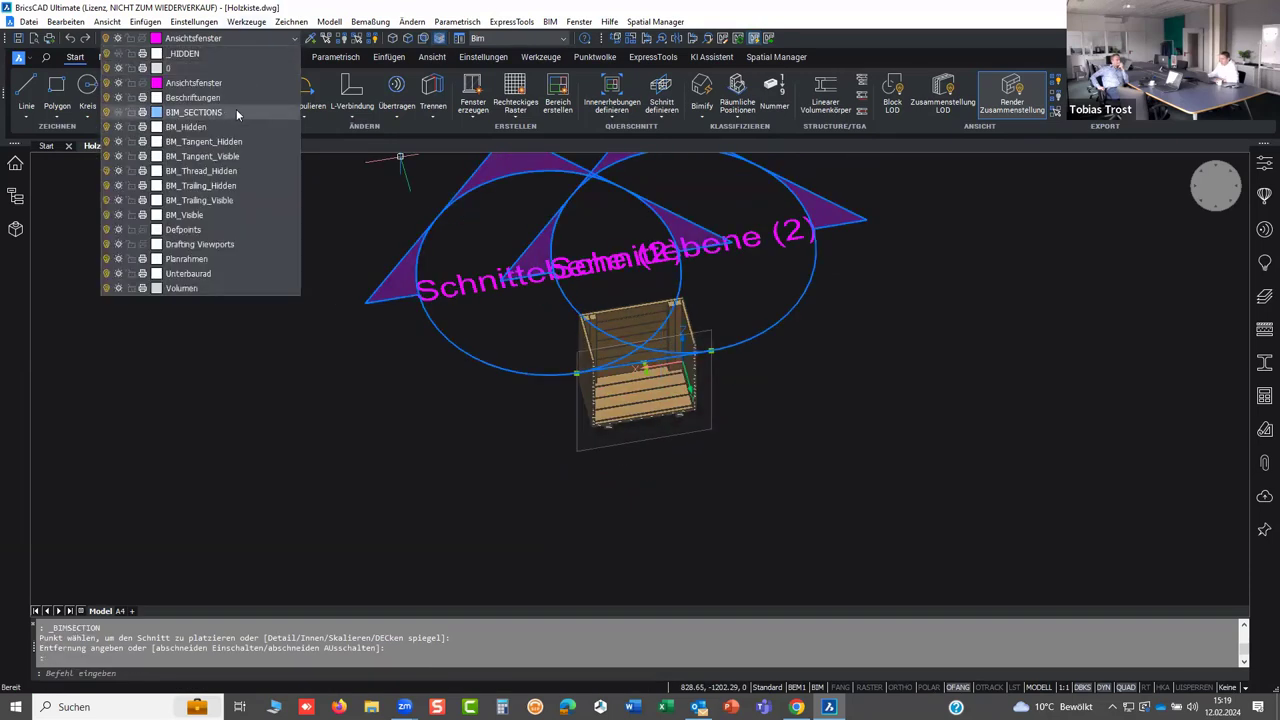
left_click(232, 111)
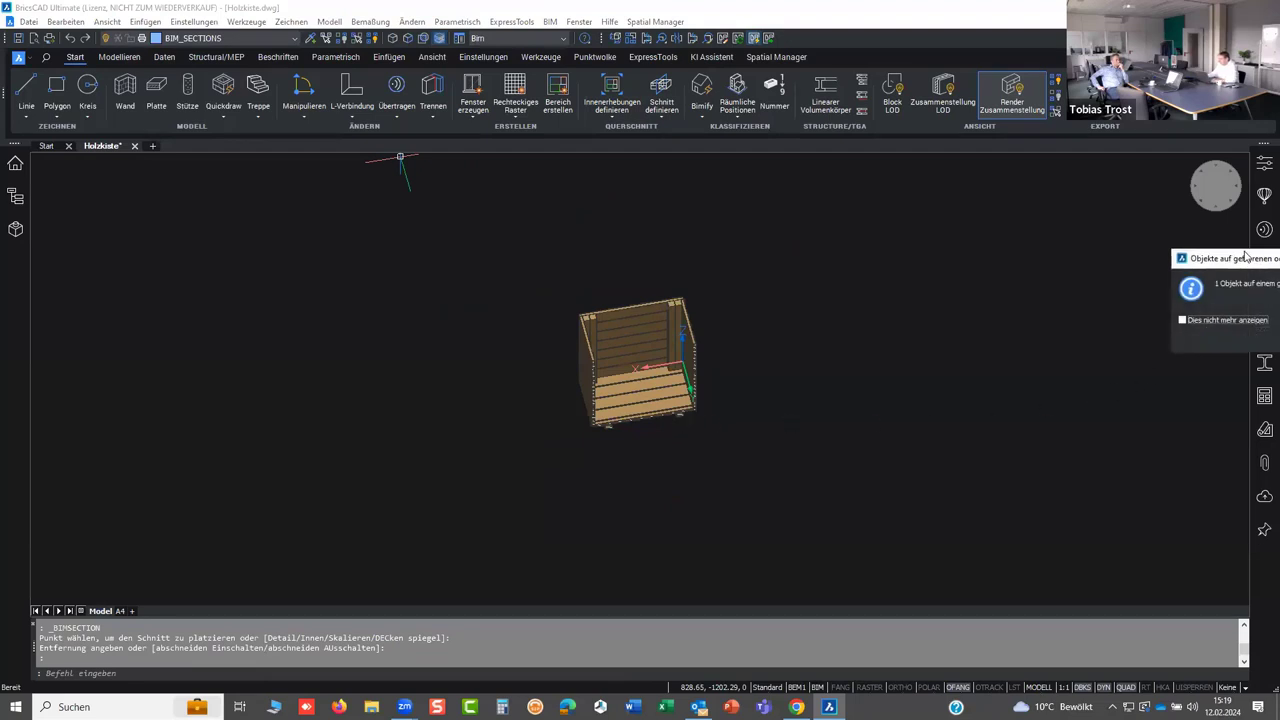
left_click(1120, 345)
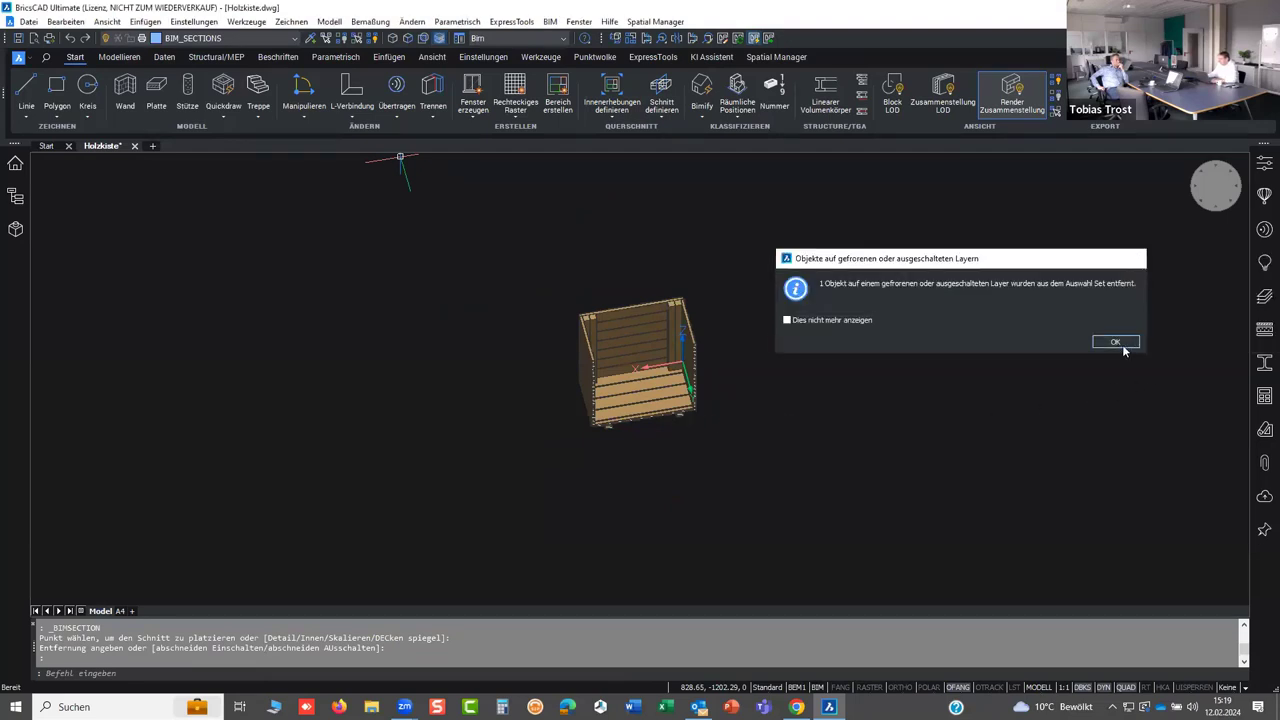
left_click(1261, 176)
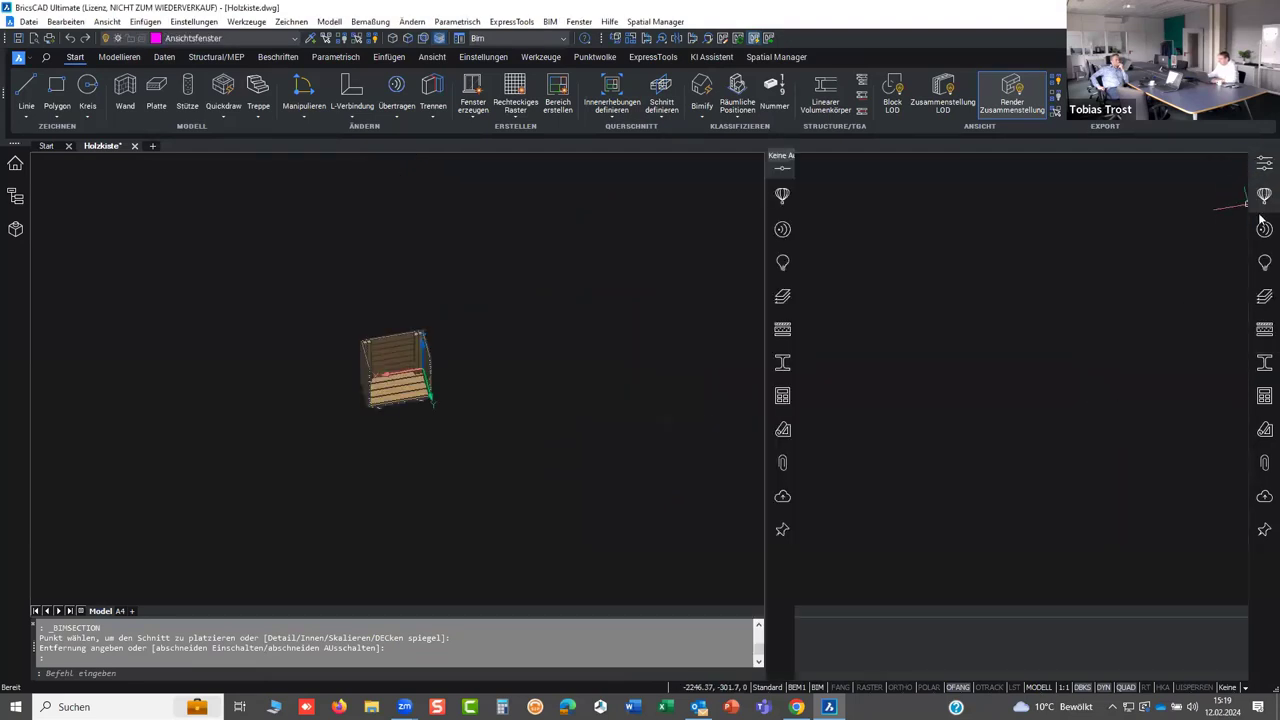
left_click(1263, 300)
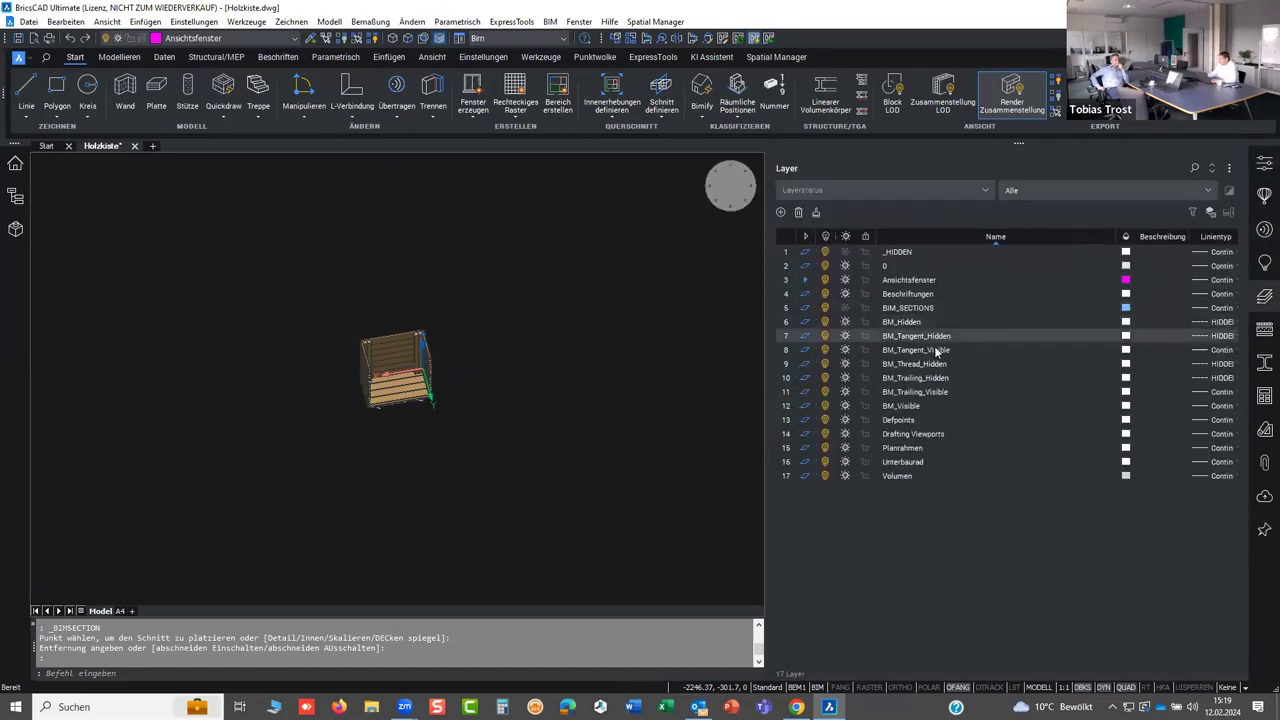
left_click(844, 307)
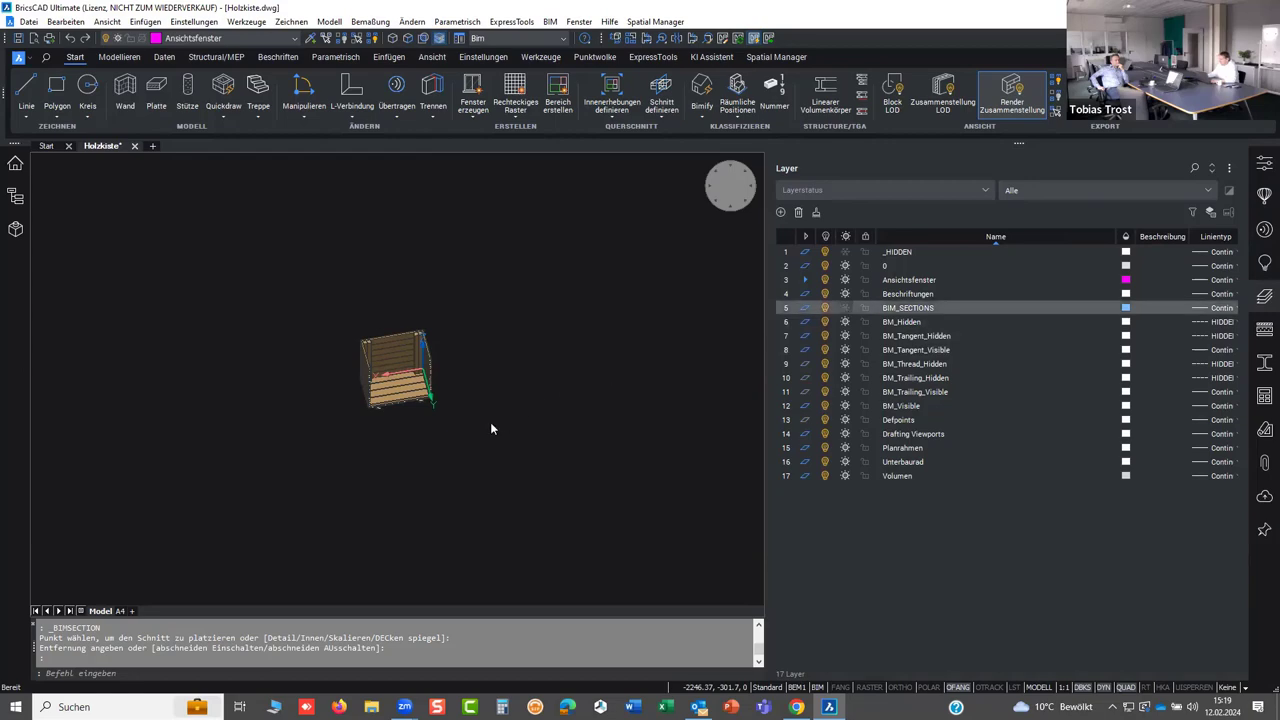
scroll(385, 390, "up", 3)
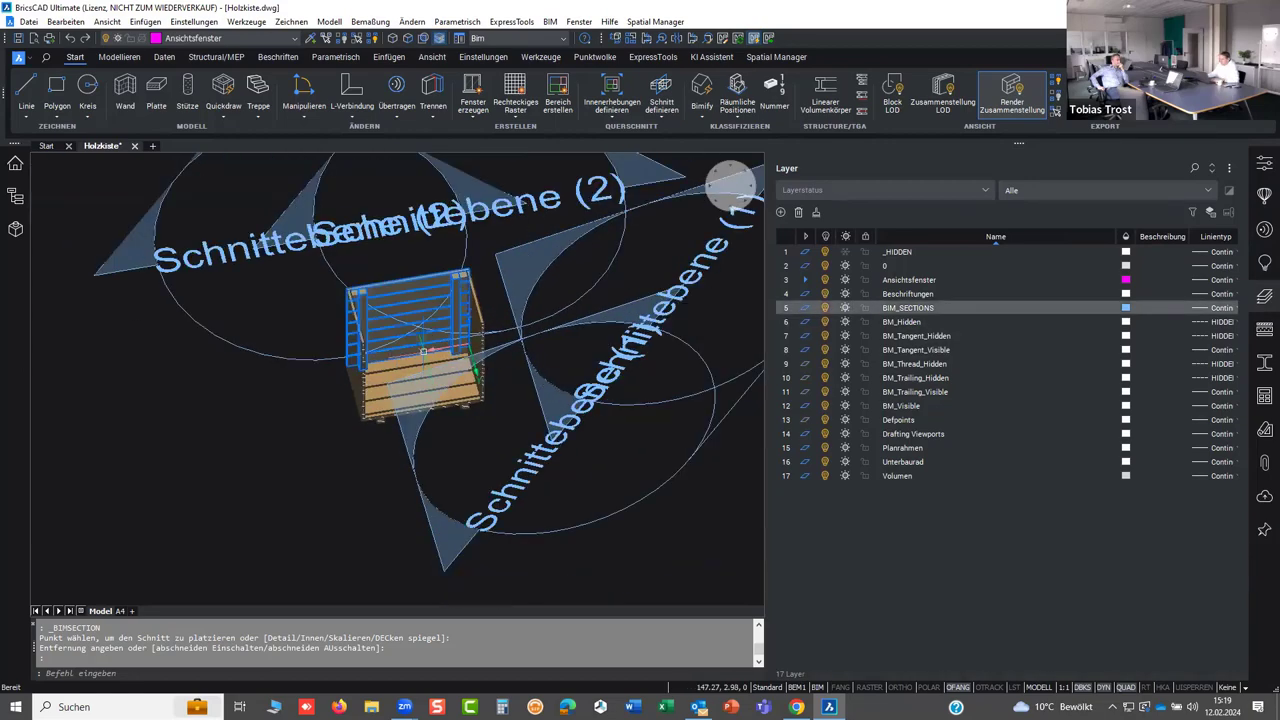
scroll(425, 348, "up", 2)
scroll(435, 340, "up", 2)
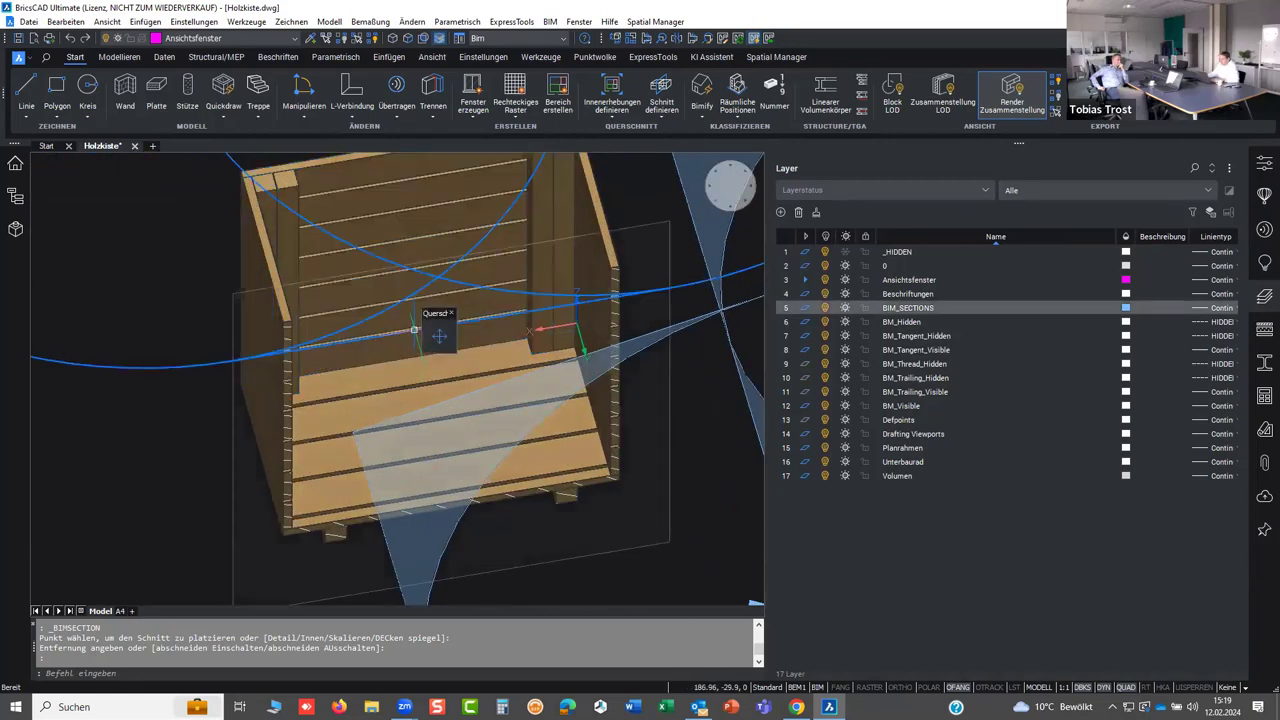
- Toggle section clipping off and back on, then orbit the crate to another angle
left_click(439, 336)
scroll(522, 333, "down", 3)
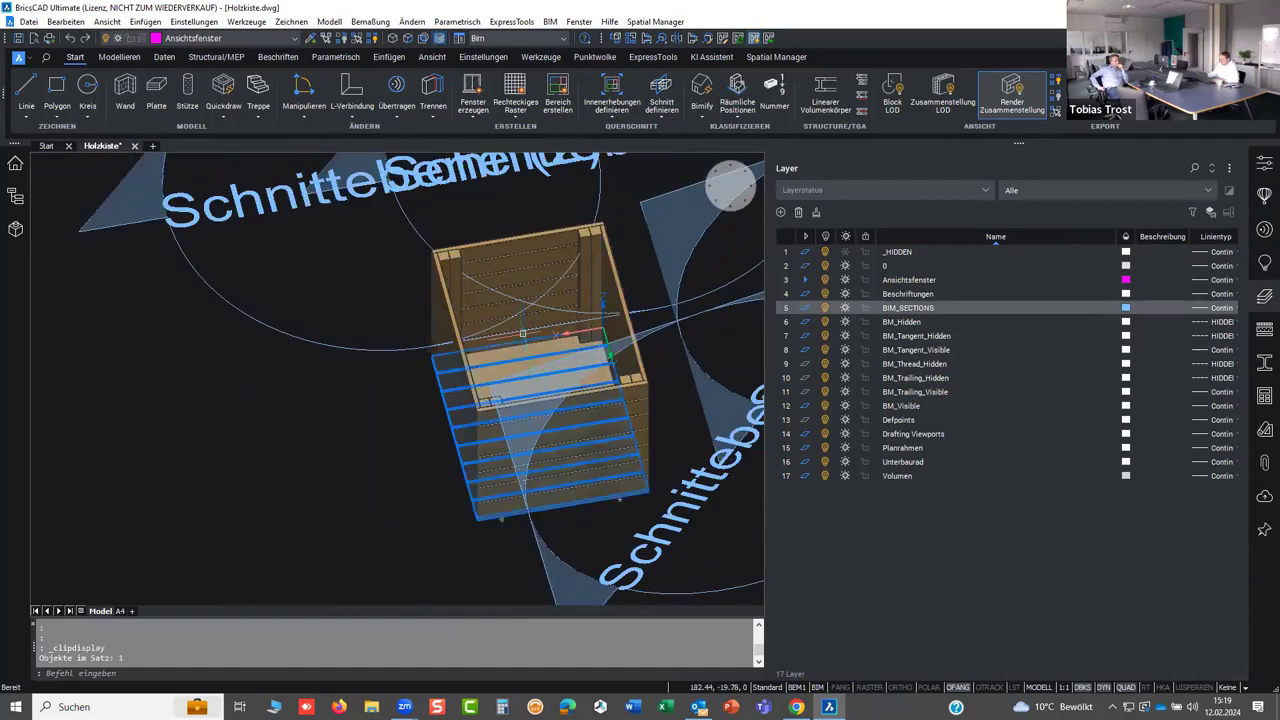
left_click(526, 327)
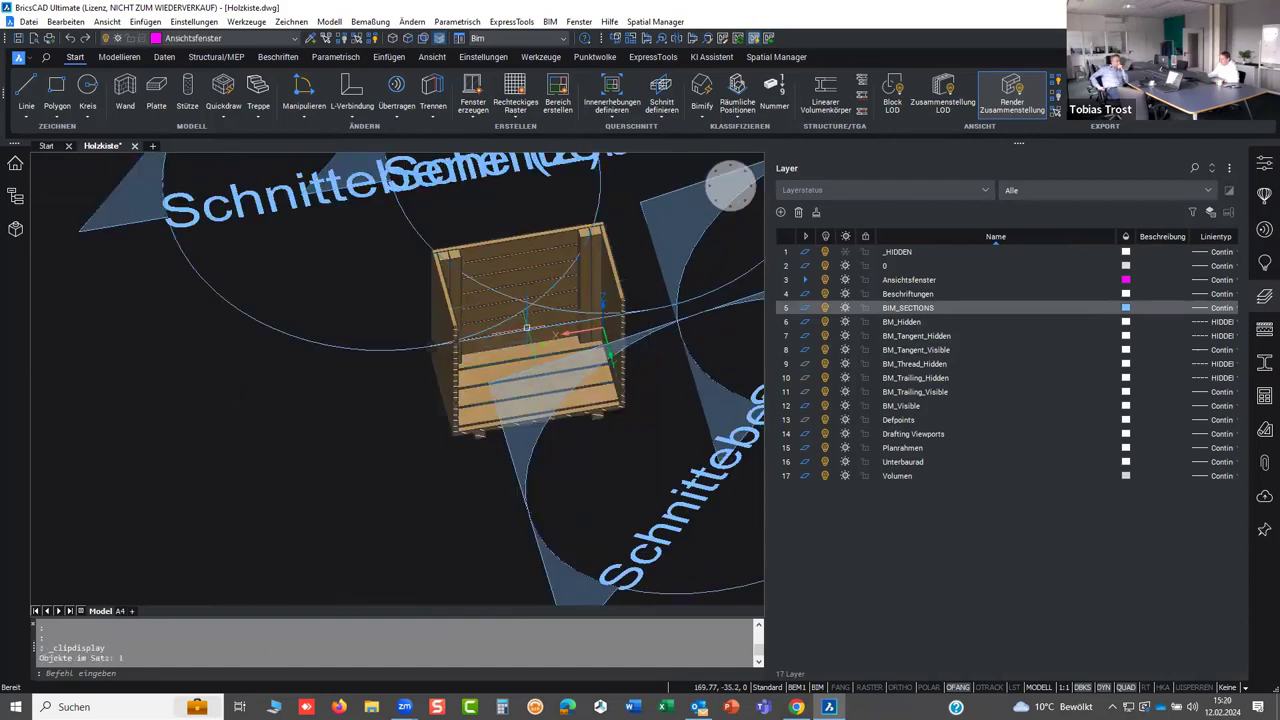
scroll(515, 340, "down", 2)
scroll(460, 360, "up", 2)
scroll(451, 367, "up", 3)
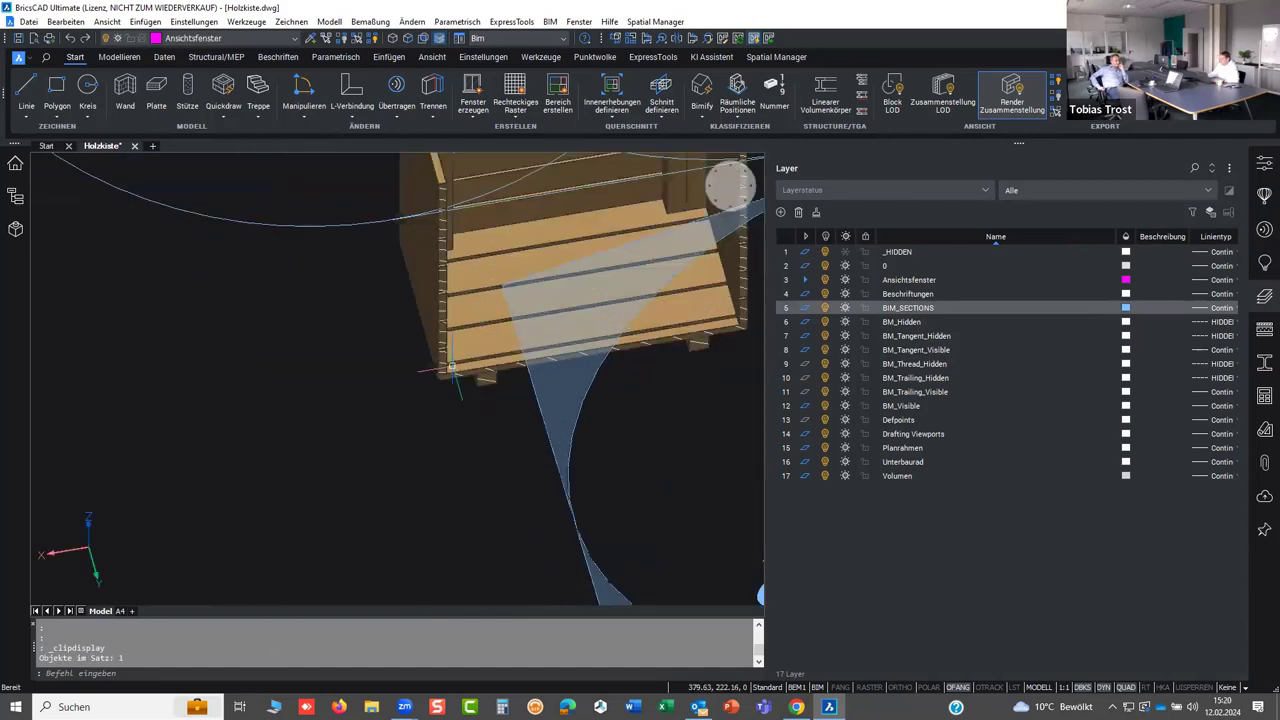
mouse_move(451, 367)
middle_mouse_down("shift")
mouse_move(514, 429)
mouse_move(446, 404)
middle_mouse_up("shift")
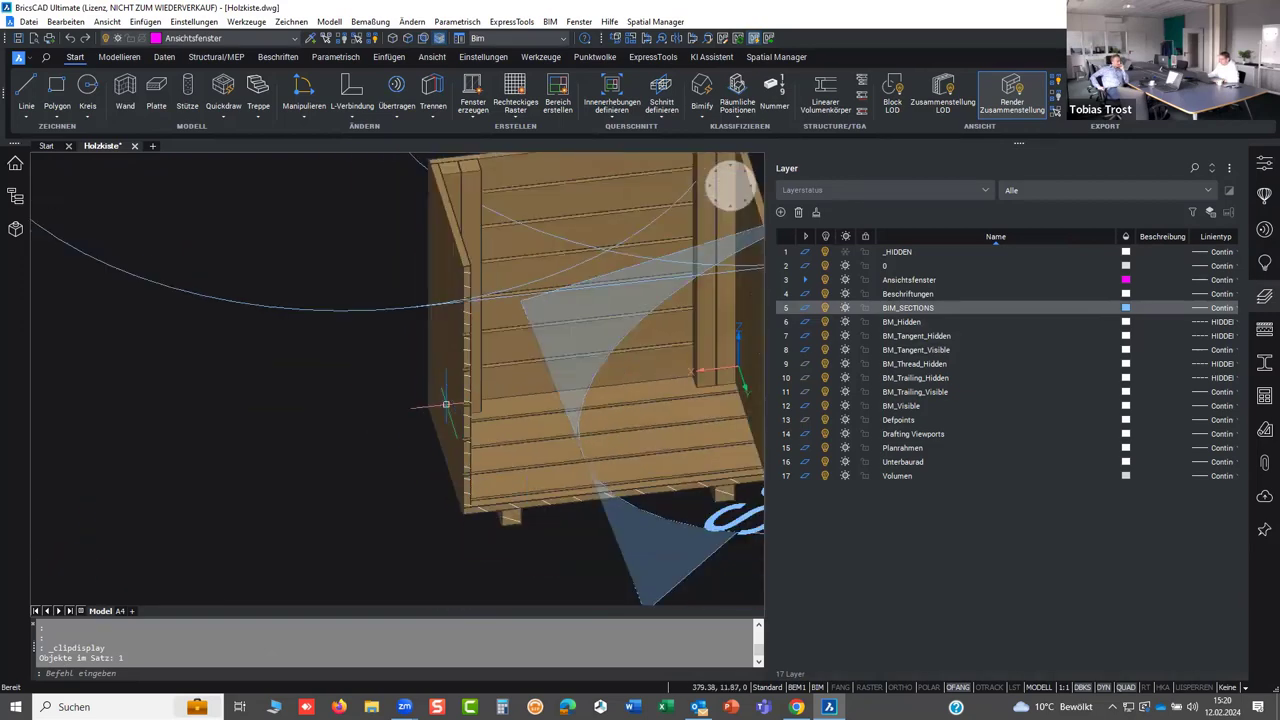
scroll(437, 495, "down", 1)
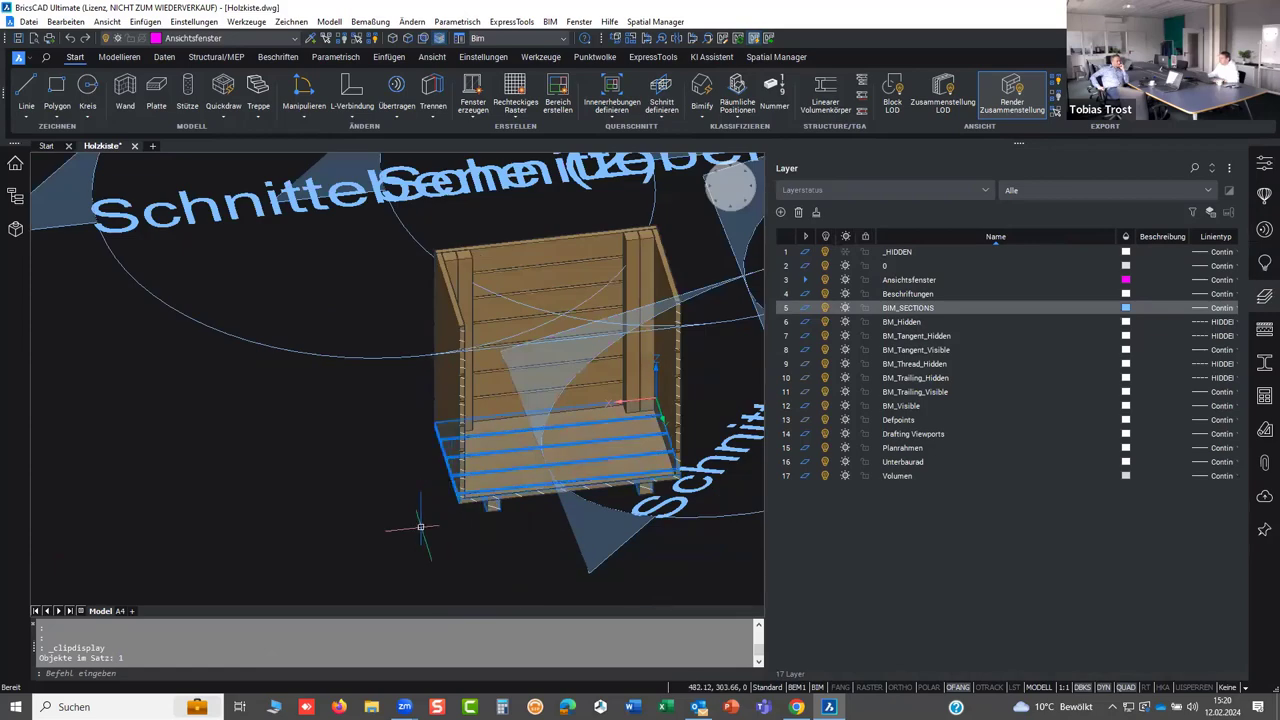
scroll(383, 466, "down", 1)
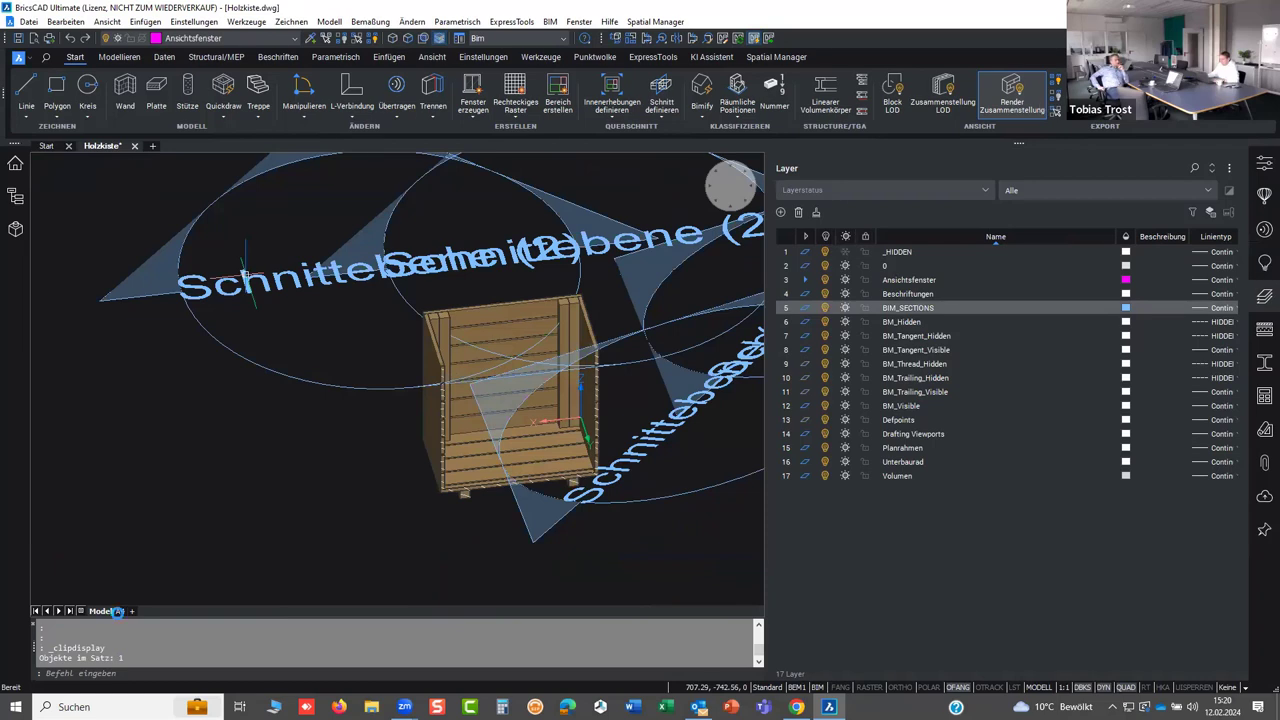
- Add a viewport on the A4 sheet between the 2D views and the 3D view, and activate it
left_click(120, 611)
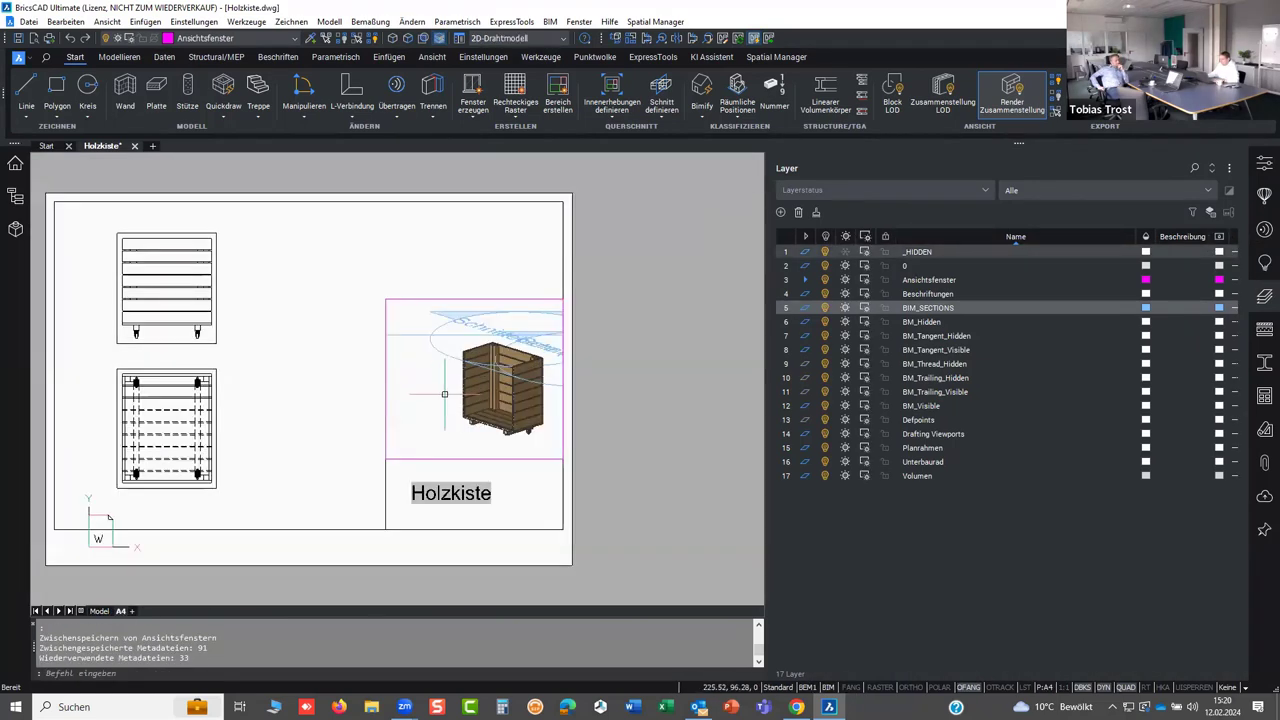
scroll(465, 389, "down", 1)
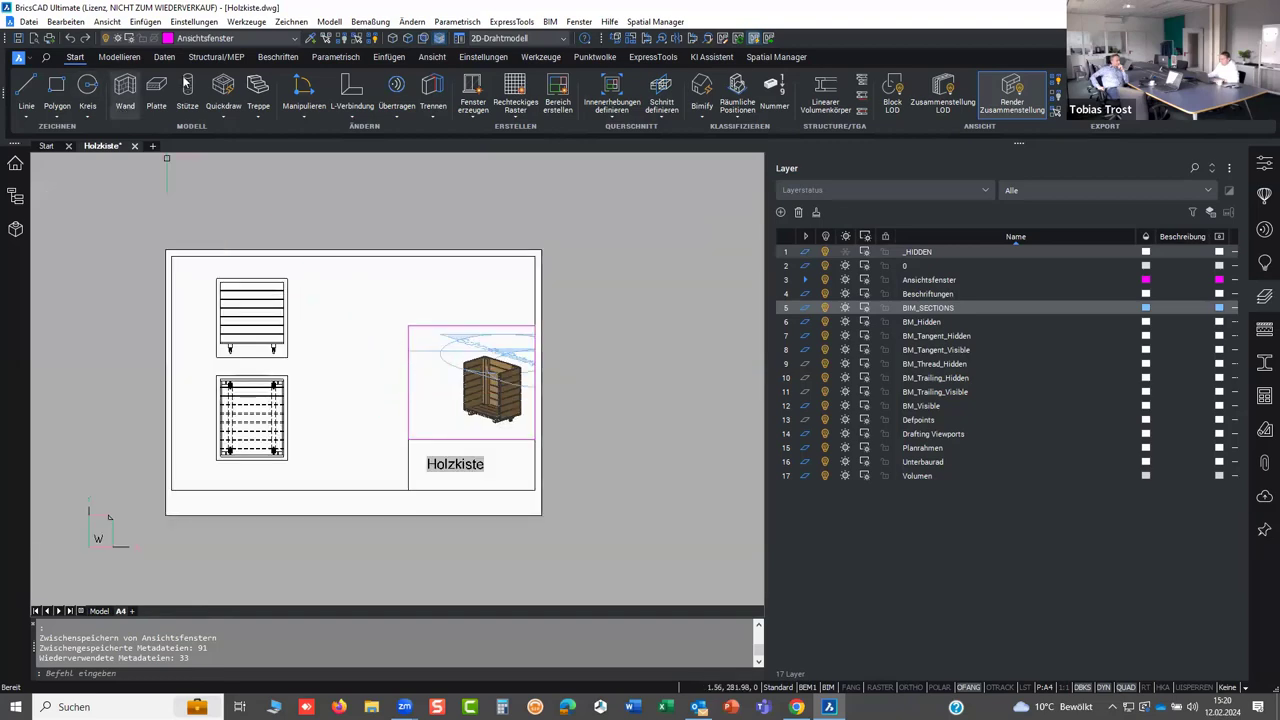
left_click(107, 21)
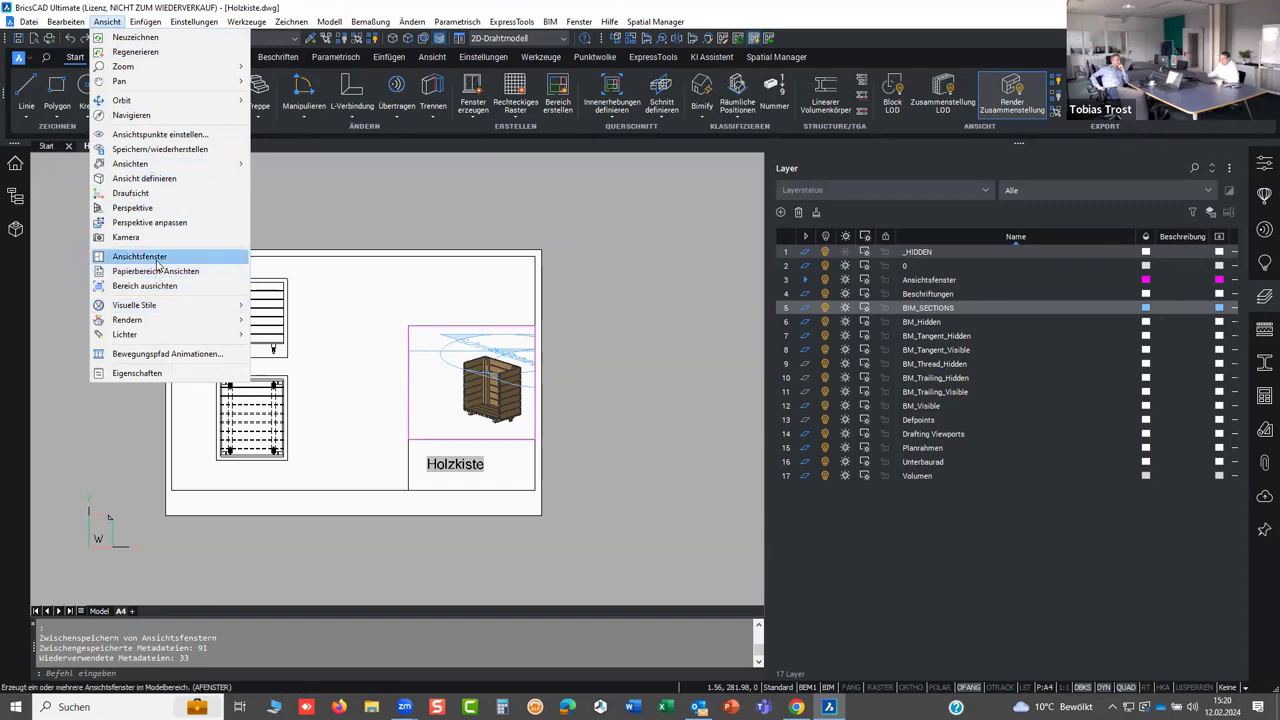
left_click(157, 265)
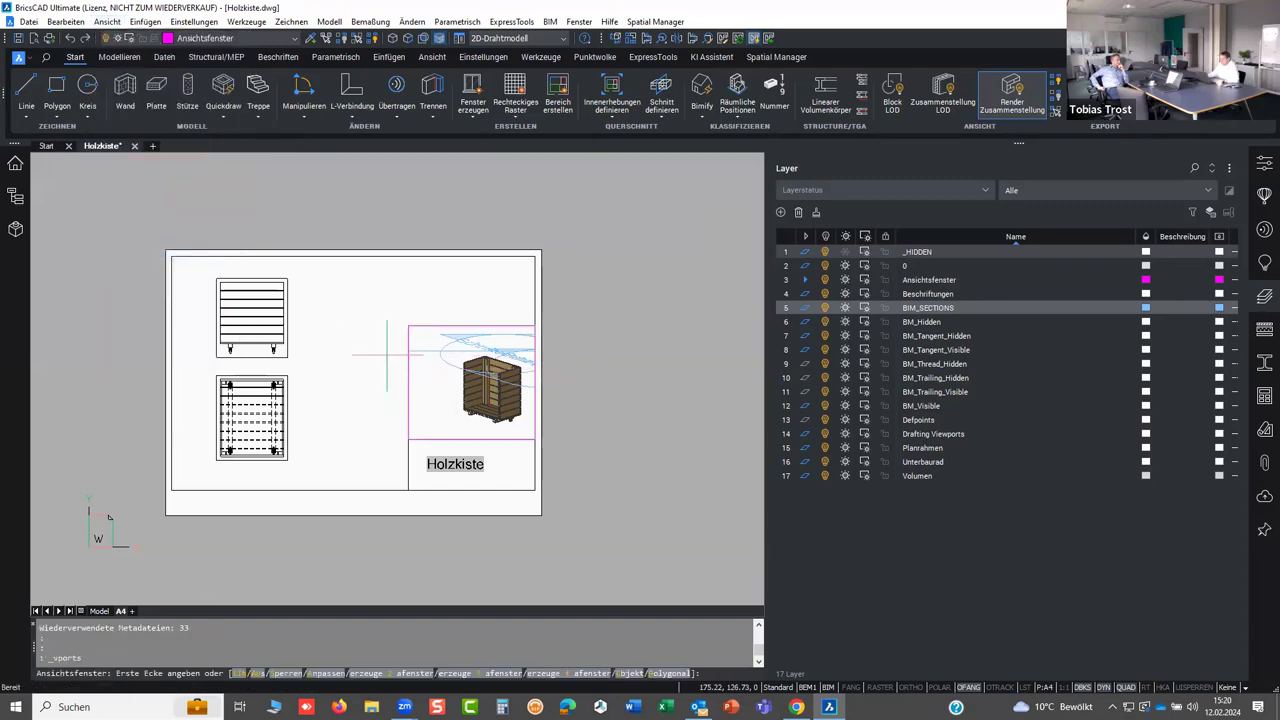
scroll(384, 354, "up", 2)
left_click(269, 268)
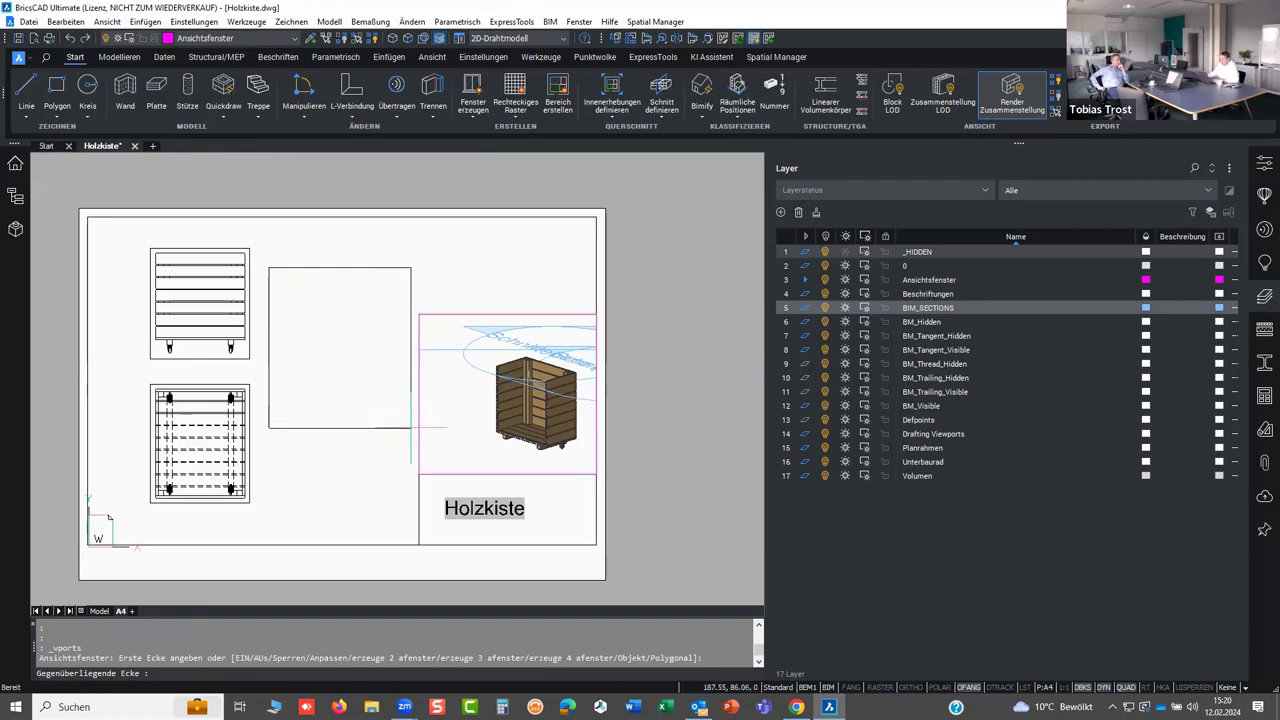
left_click(410, 428)
scroll(324, 398, "up", 1)
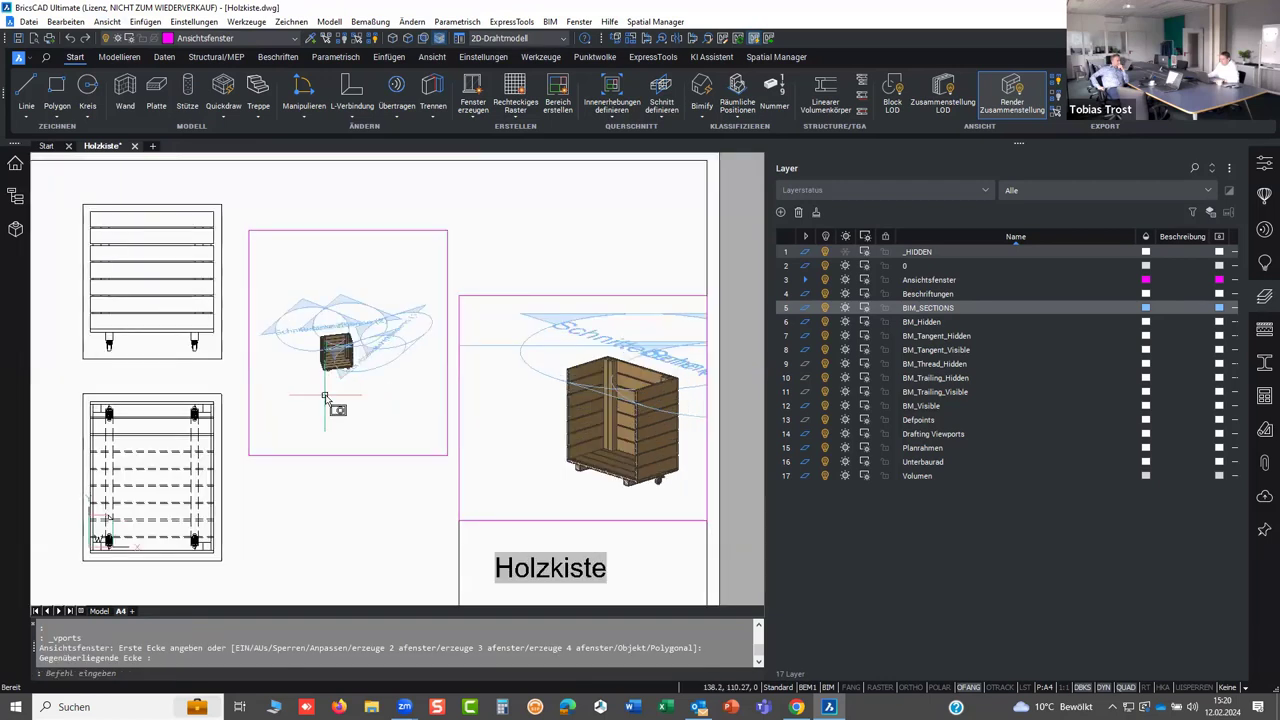
double_click(324, 398)
- Apply ACTIVATESECTIONVIEW to the section plane in the new viewport, then undo it
type("a")
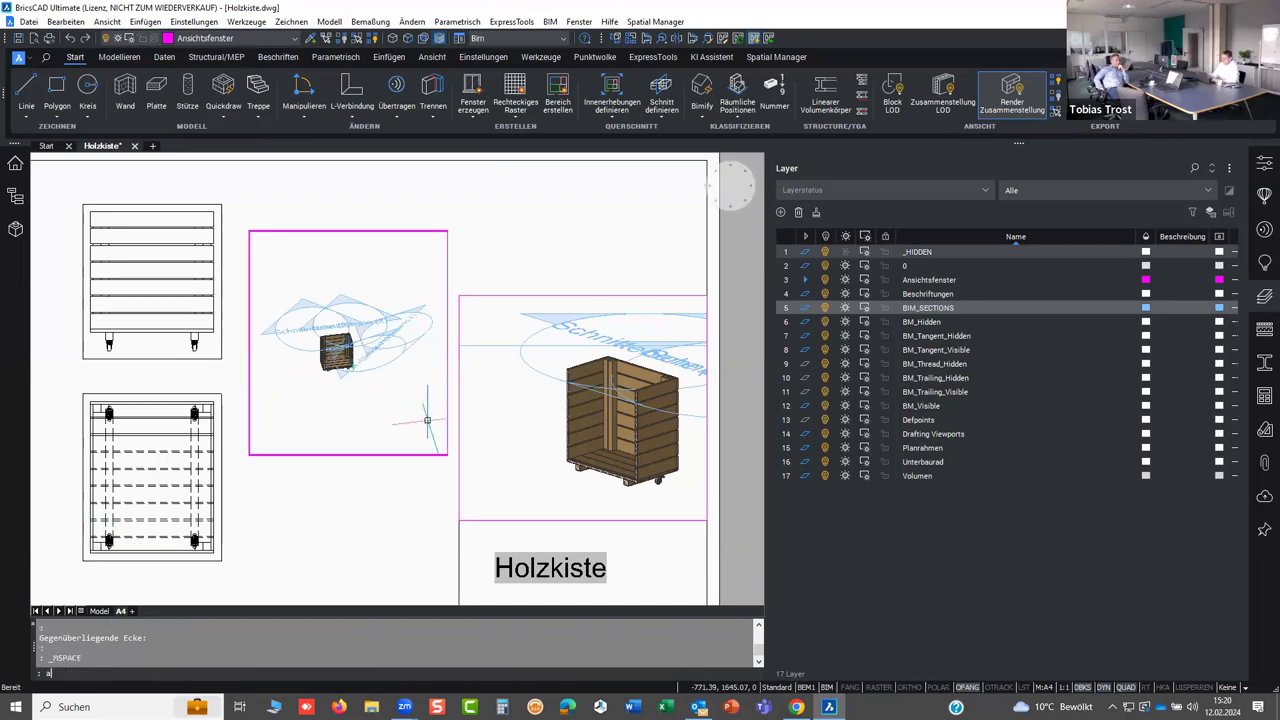
type("kti")
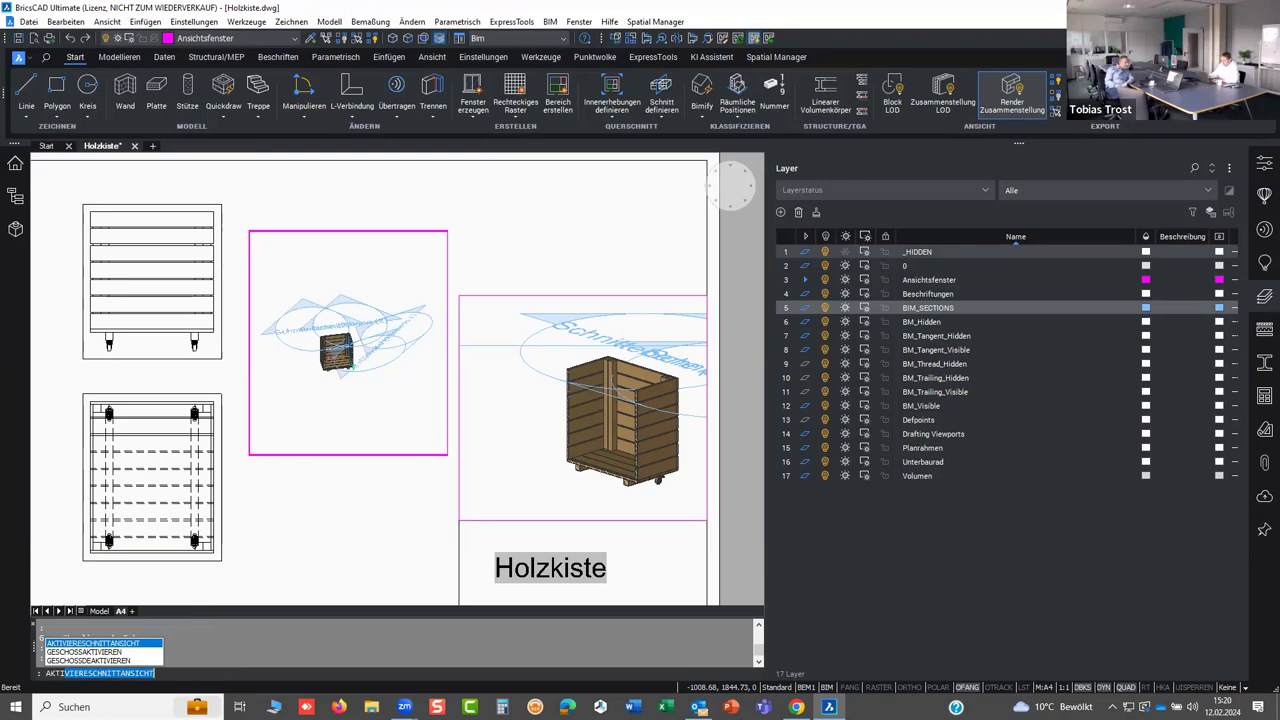
key("BackSpace")
key("BackSpace")
key("BackSpace")
type("c")
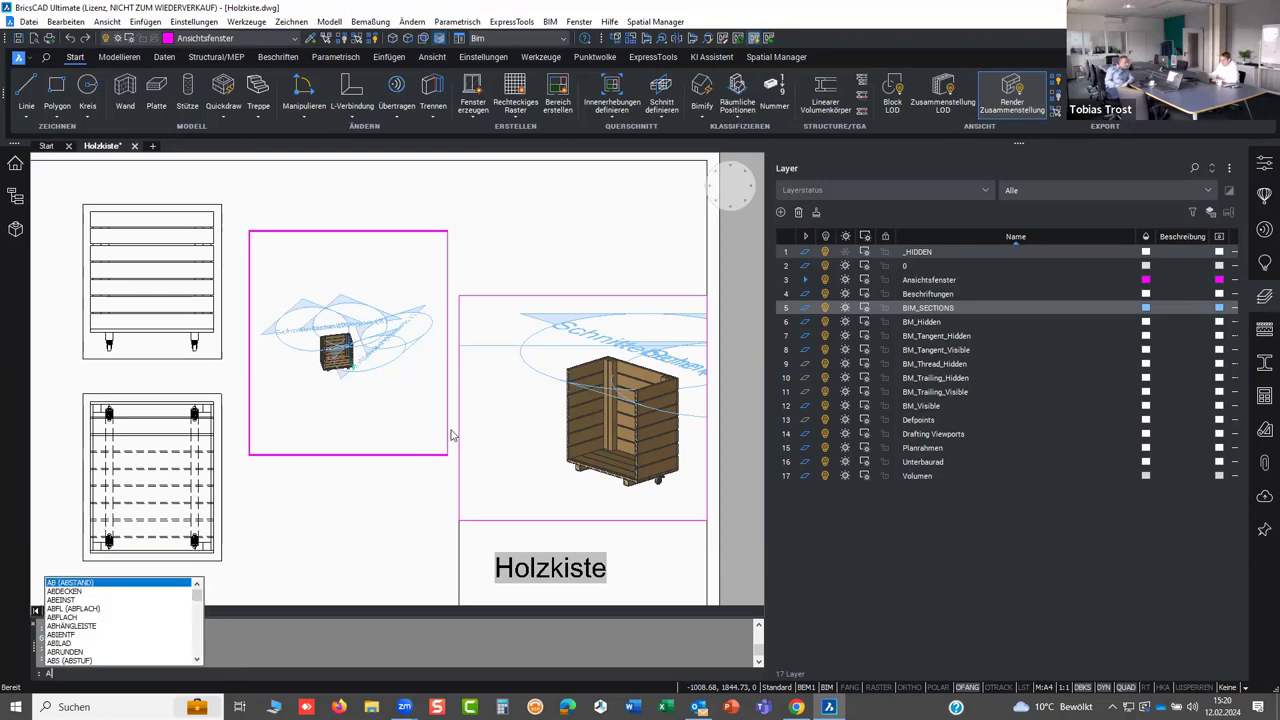
type("t")
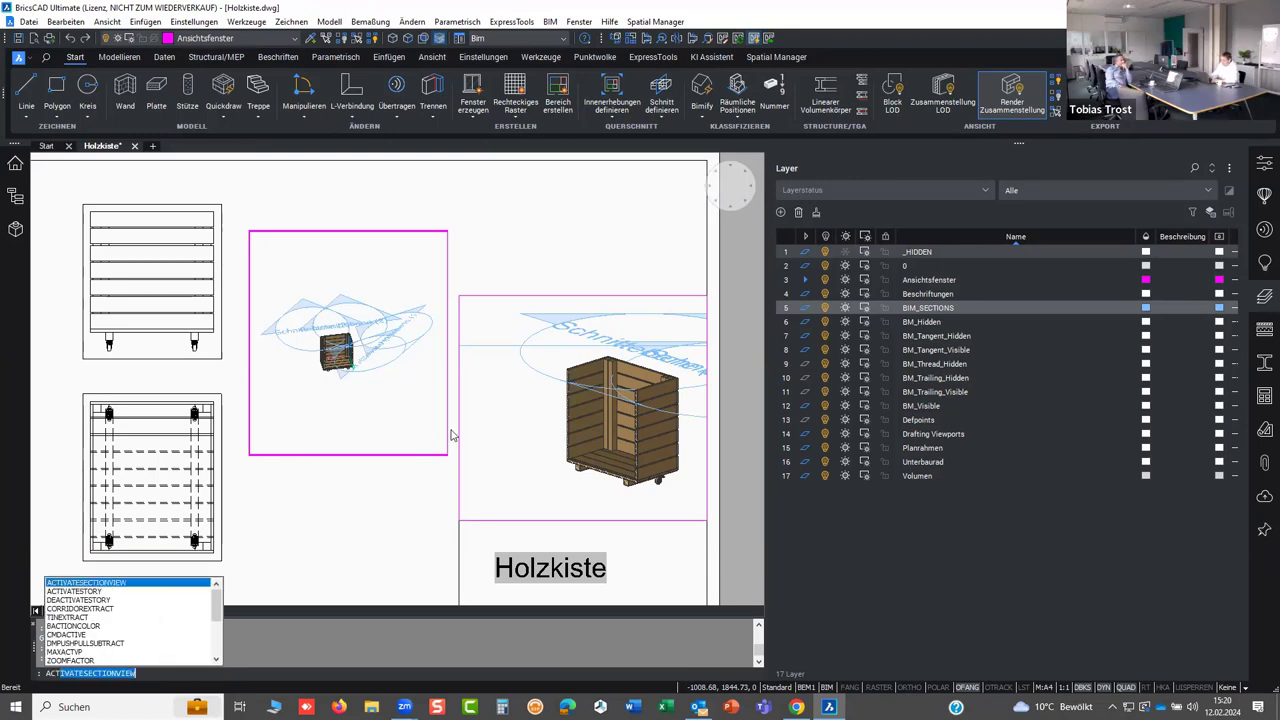
type("i")
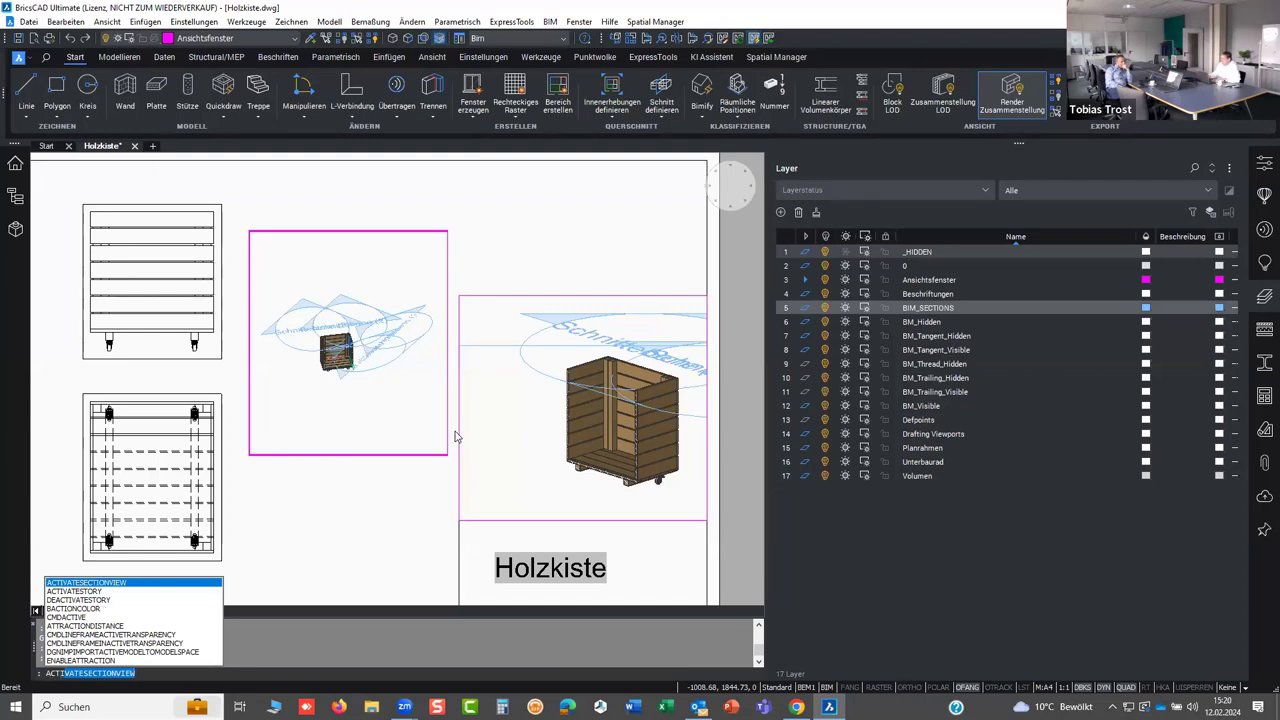
key("Return")
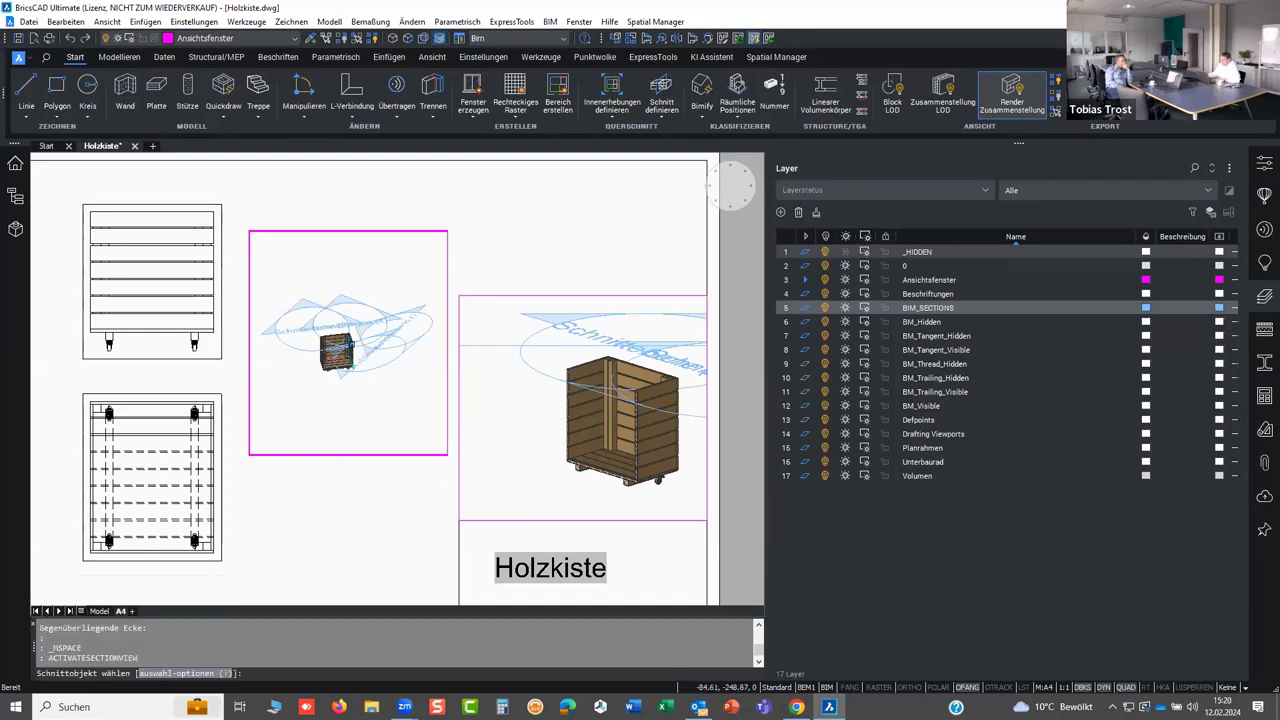
scroll(342, 327, "up", 3)
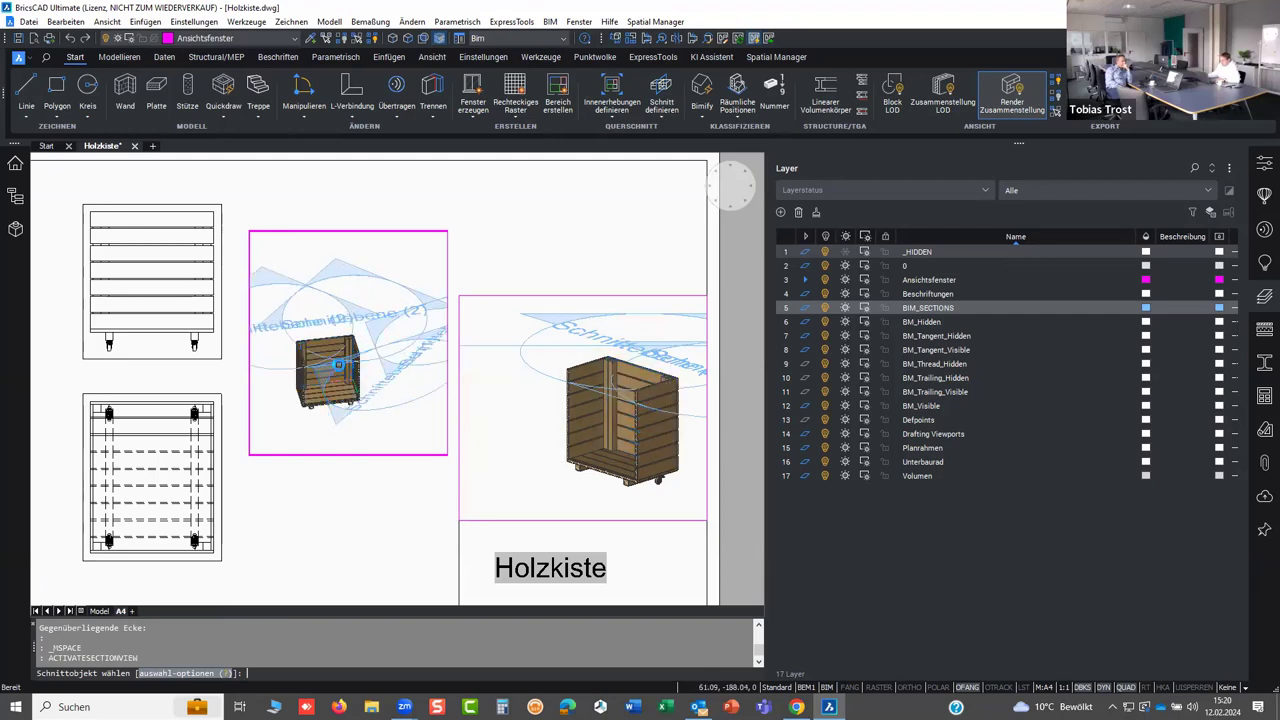
left_click(339, 364)
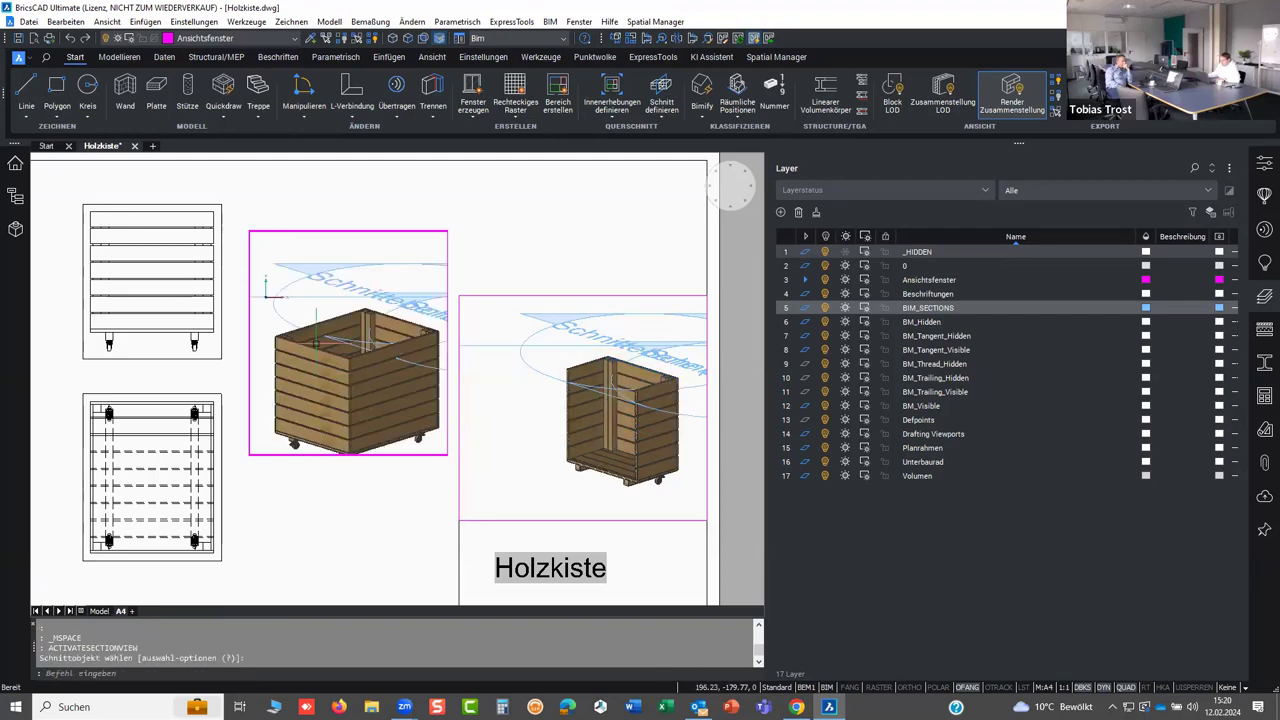
scroll(385, 345, "down", 1)
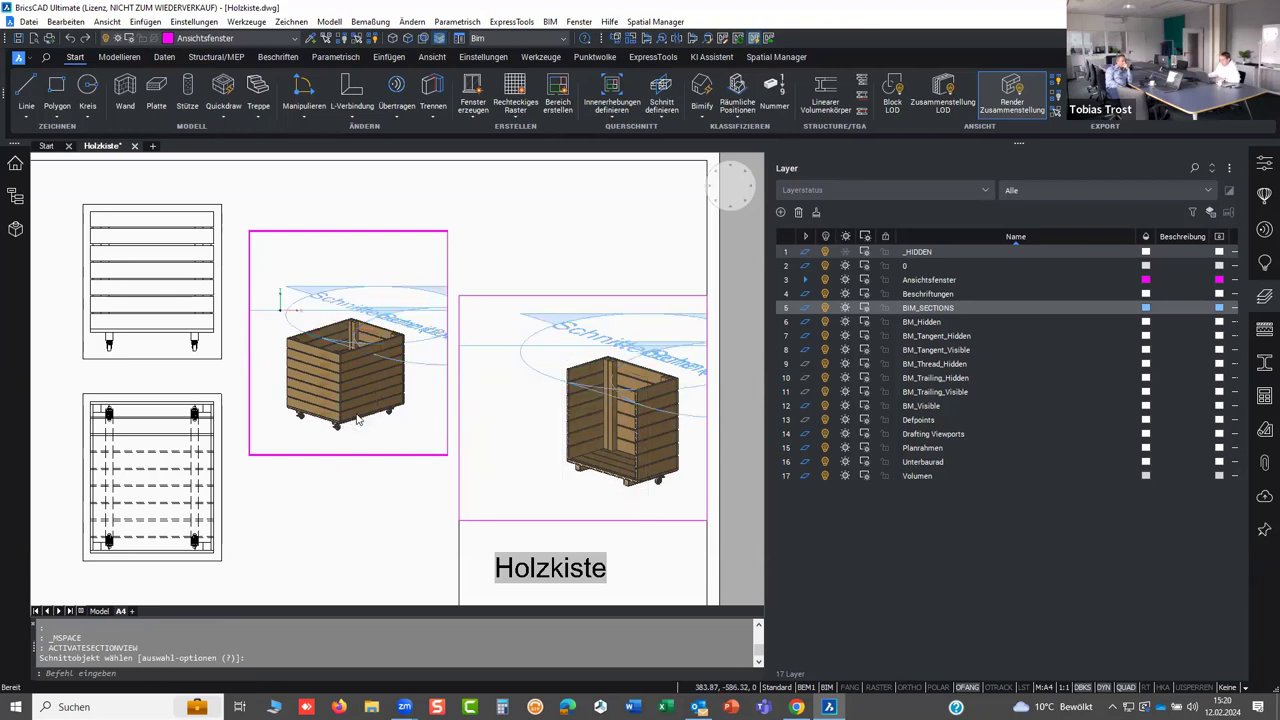
scroll(355, 425, "down", 1)
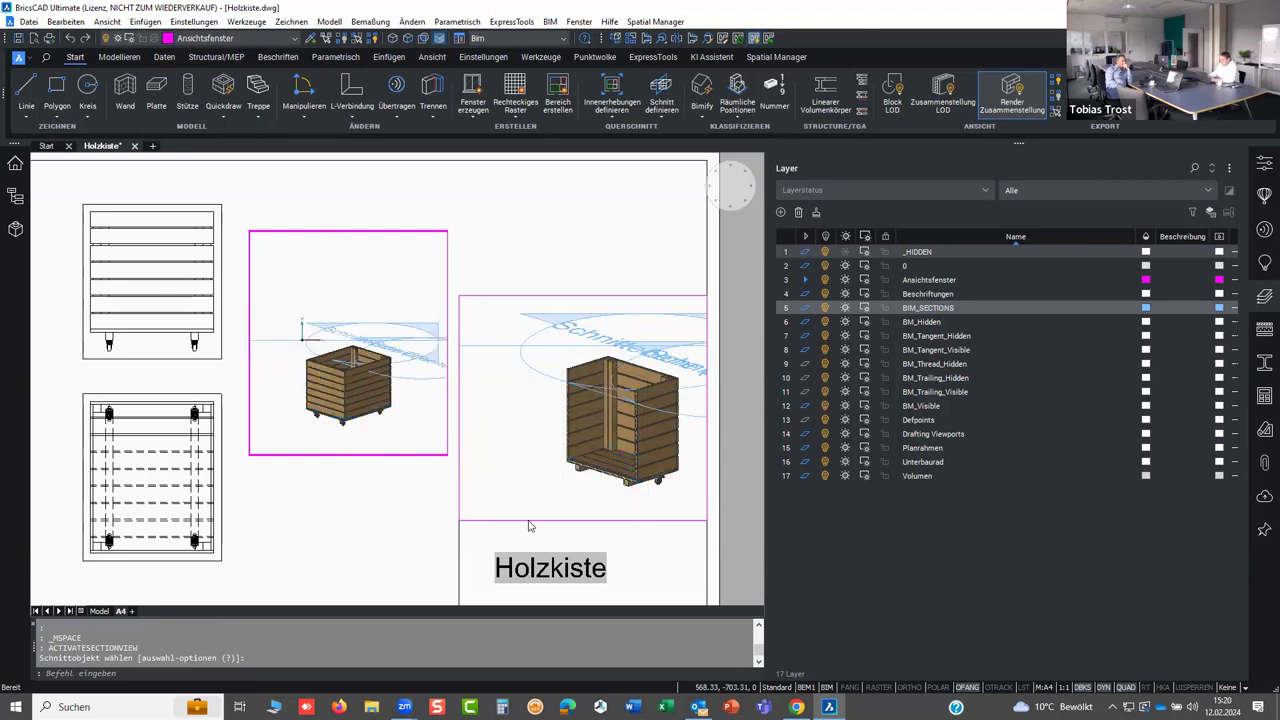
key("ctrl+z")
key("ctrl+z")
key("ctrl+z")
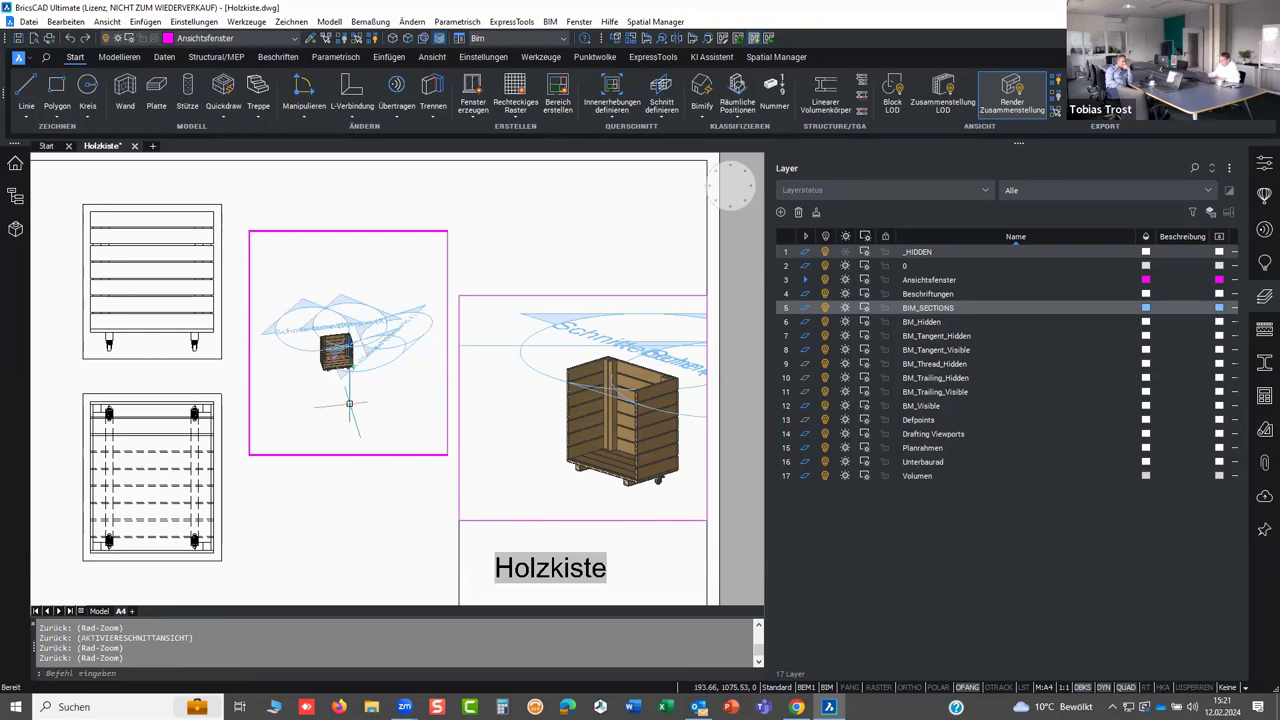
- Start moving the section plane, cancel, then return to paper space and select the right 3D viewport
scroll(352, 353, "up", 1)
scroll(352, 353, "up", 2)
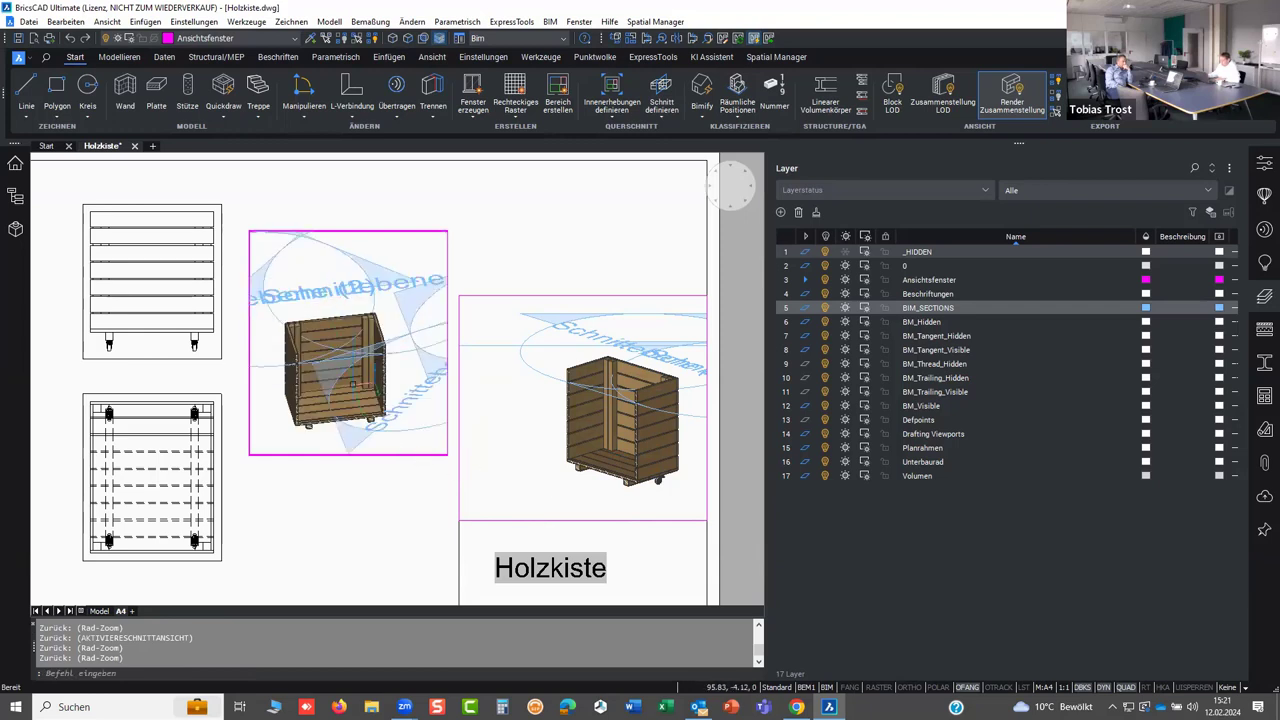
scroll(352, 383, "up", 3)
scroll(300, 348, "down", 1)
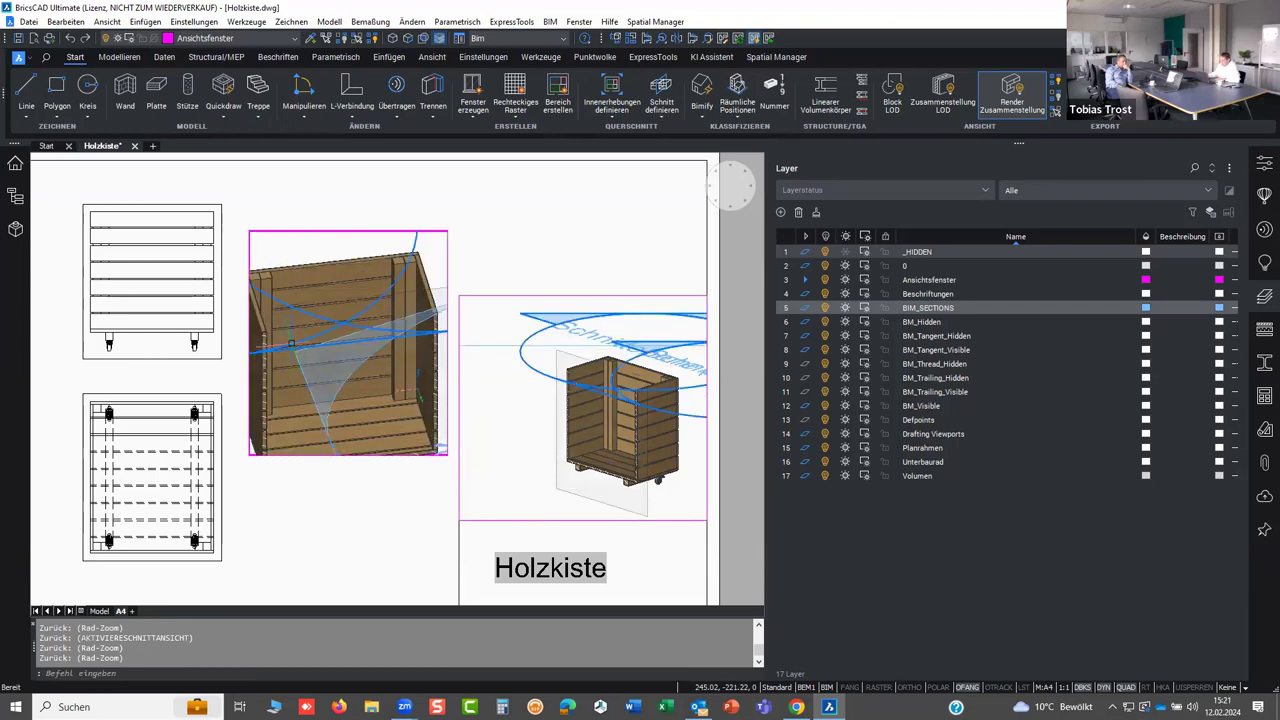
scroll(330, 342, "down", 1)
scroll(360, 336, "down", 1)
scroll(382, 332, "down", 2)
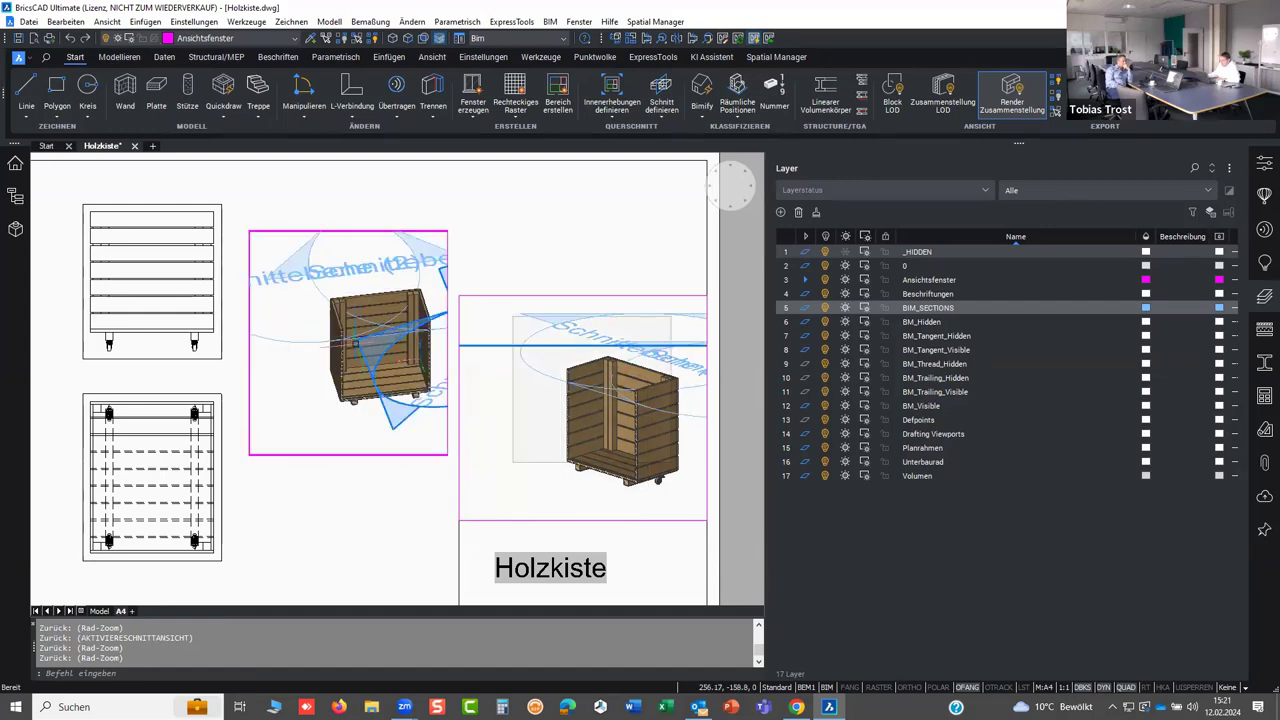
scroll(360, 334, "up", 4)
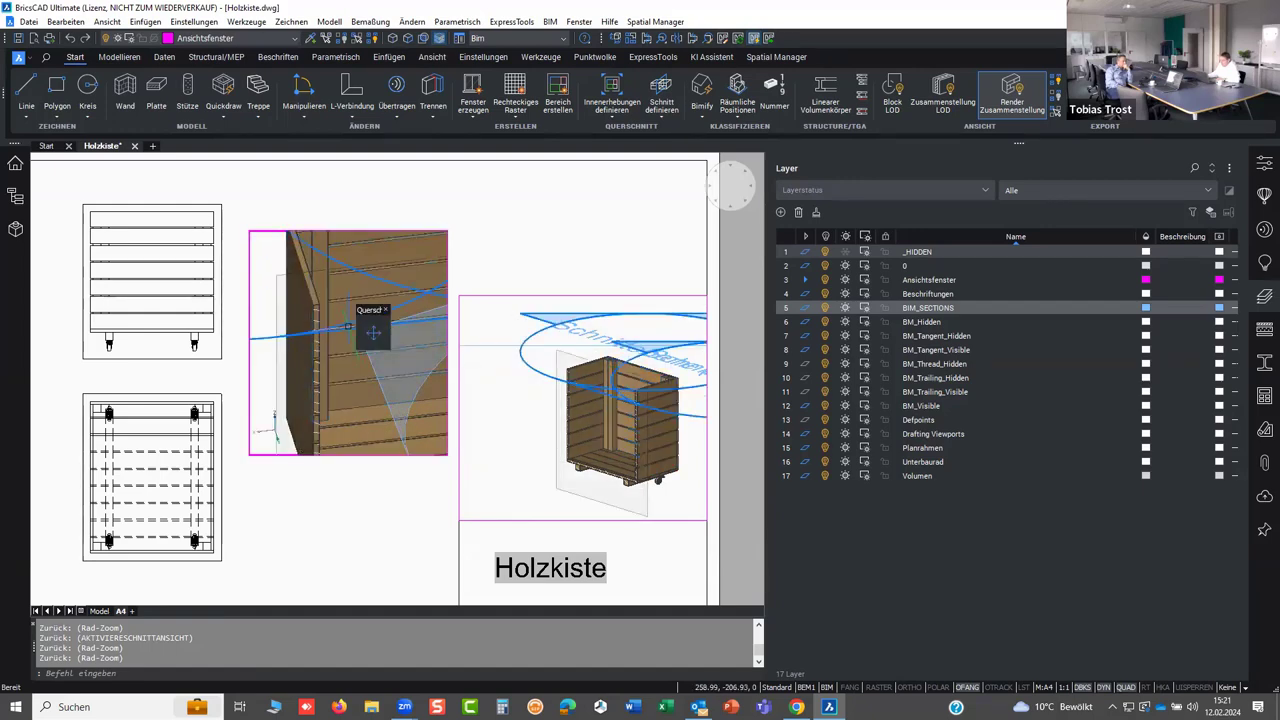
left_click(372, 333)
left_click(372, 333)
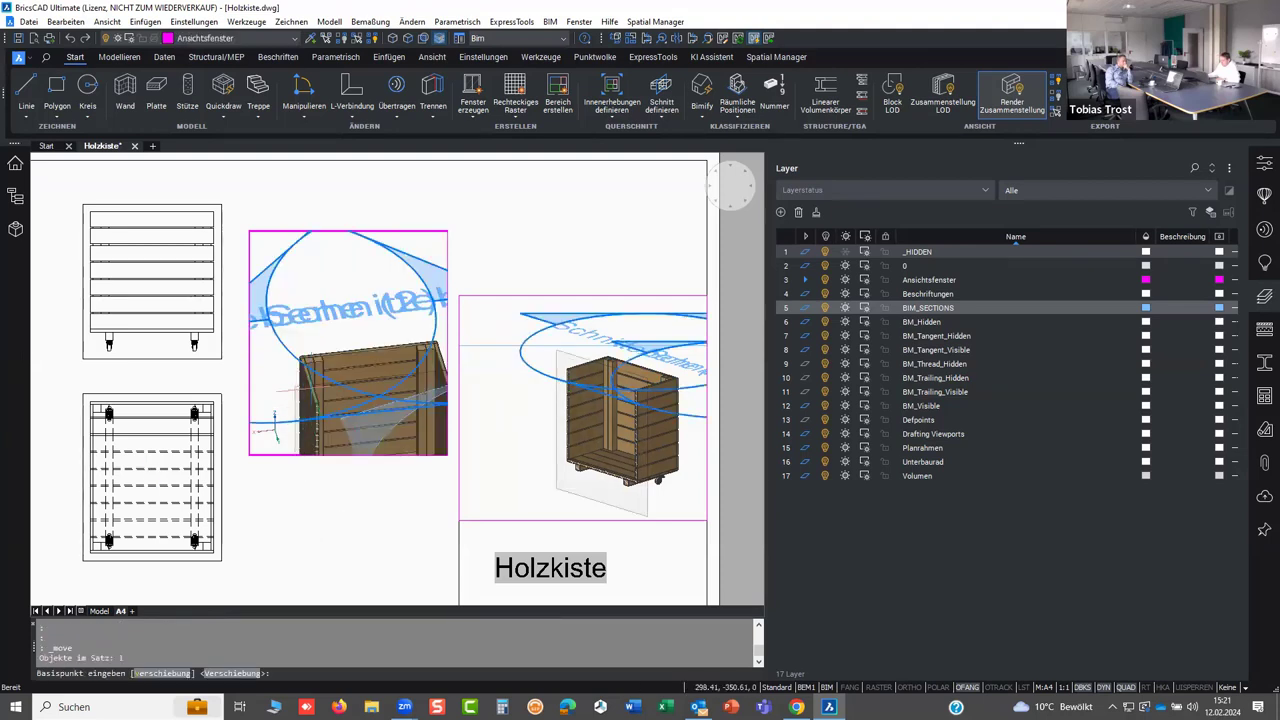
scroll(305, 424, "down", 1)
scroll(386, 421, "down", 1)
scroll(386, 421, "down", 1)
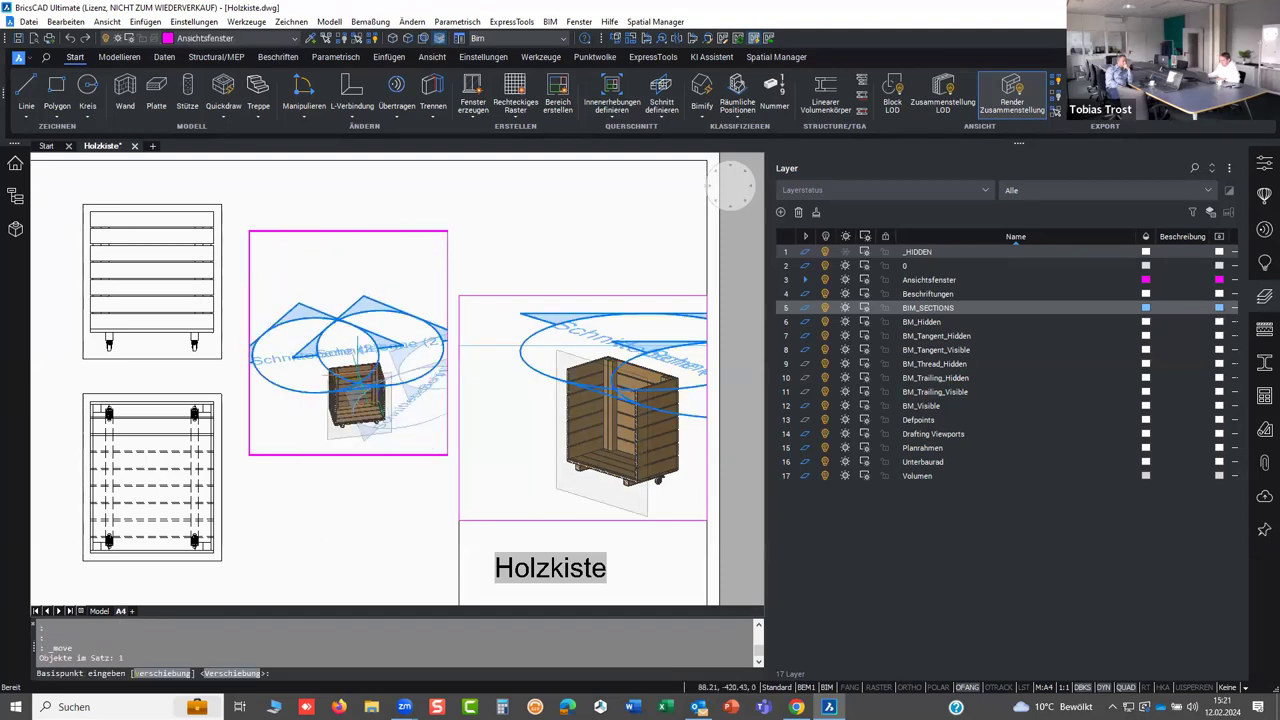
scroll(372, 437, "up", 2)
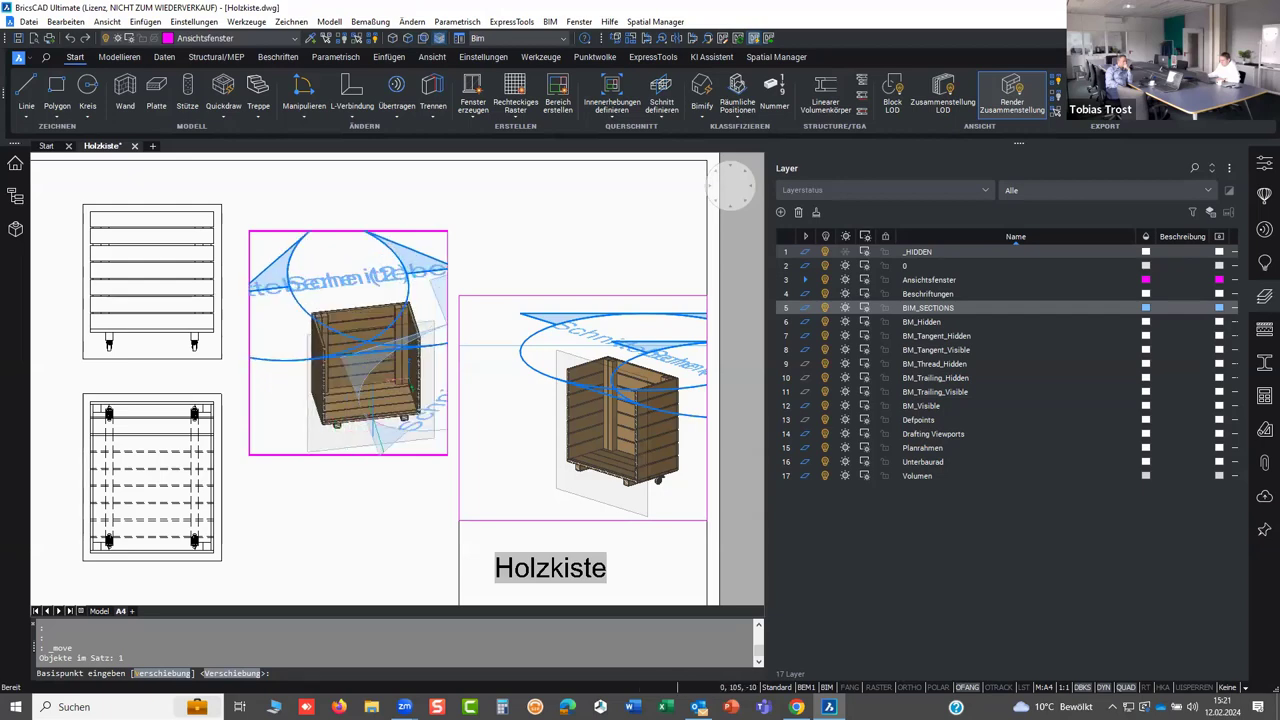
key("Return")
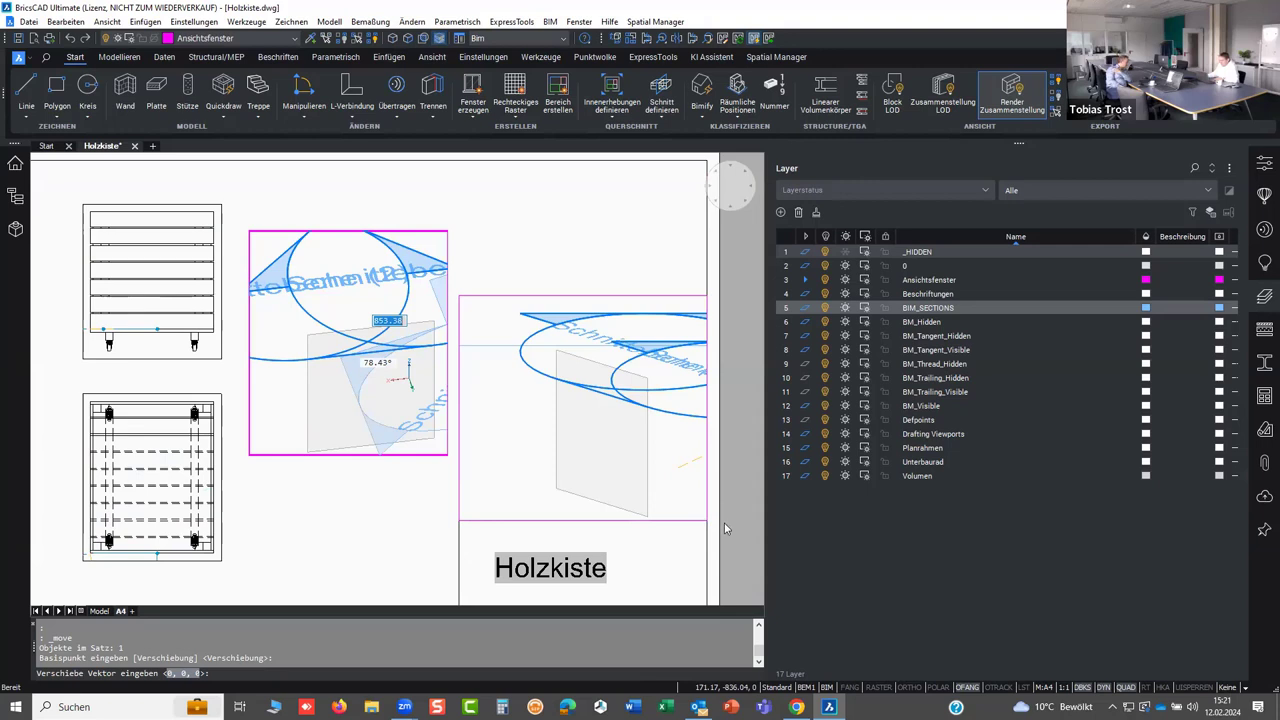
key("Escape")
key("Escape")
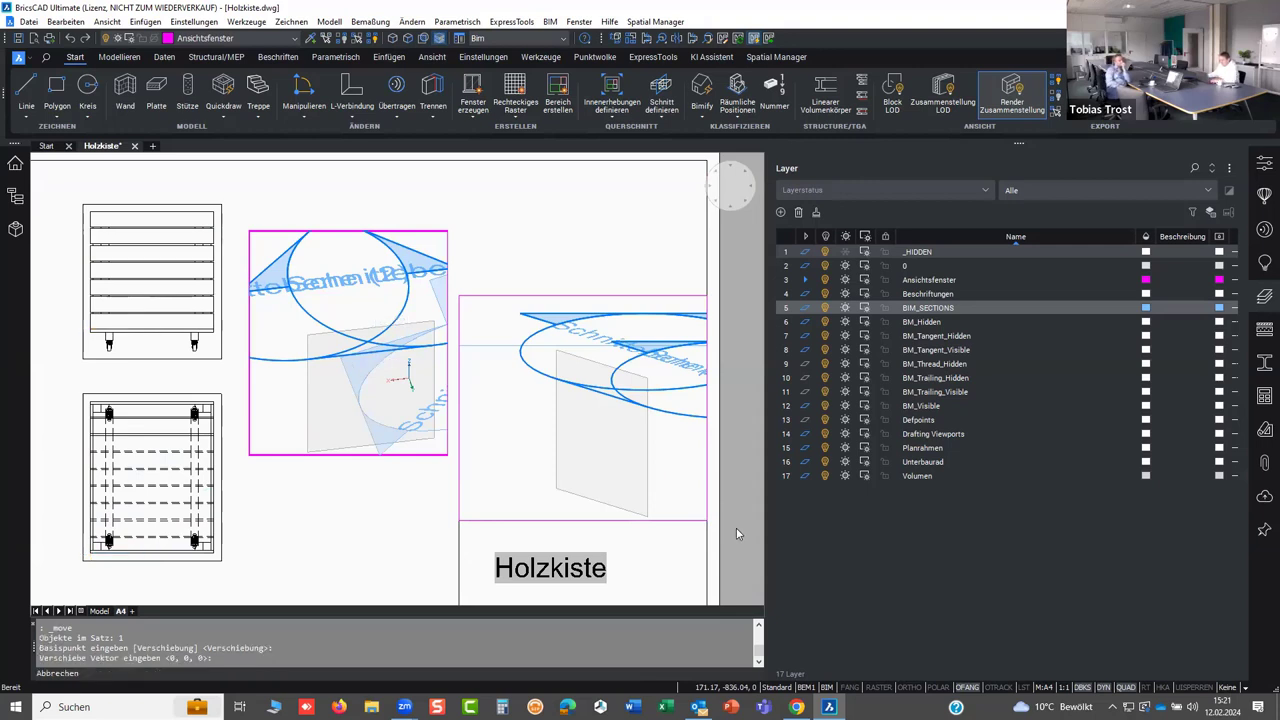
double_click(382, 533)
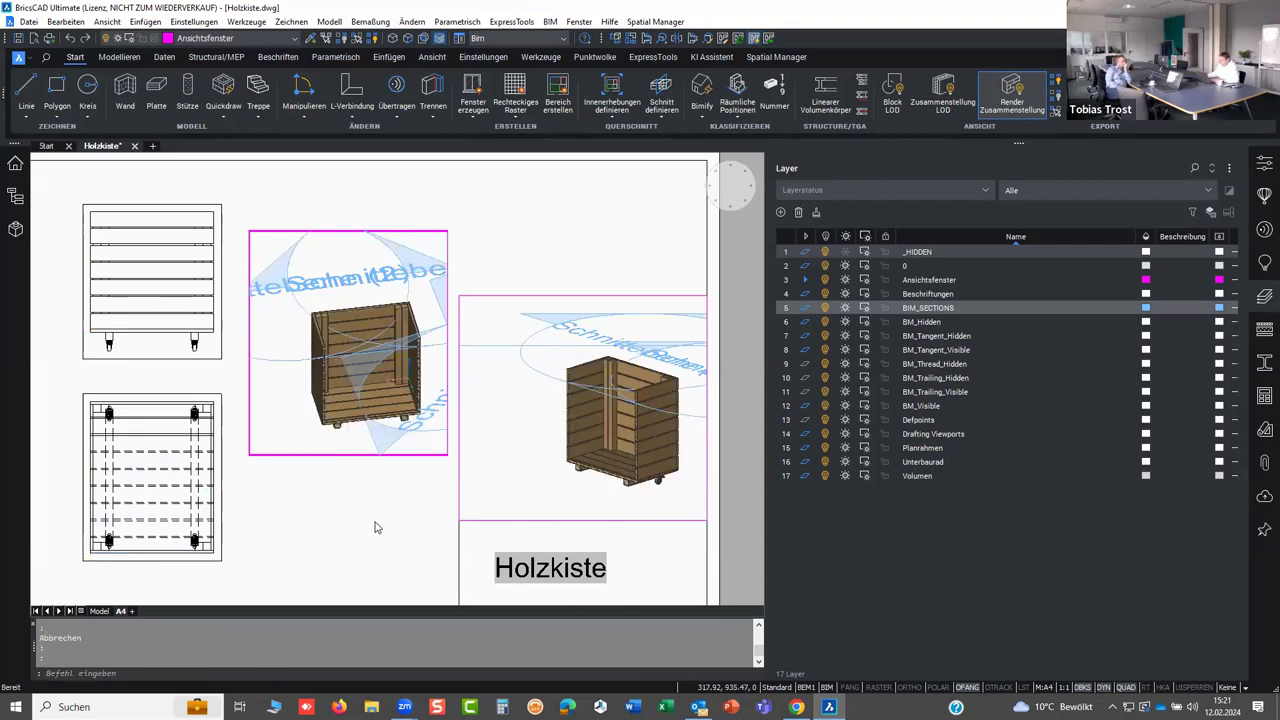
left_click(458, 492)
- Delete the right-hand 3D viewport from the layout
key("Delete")
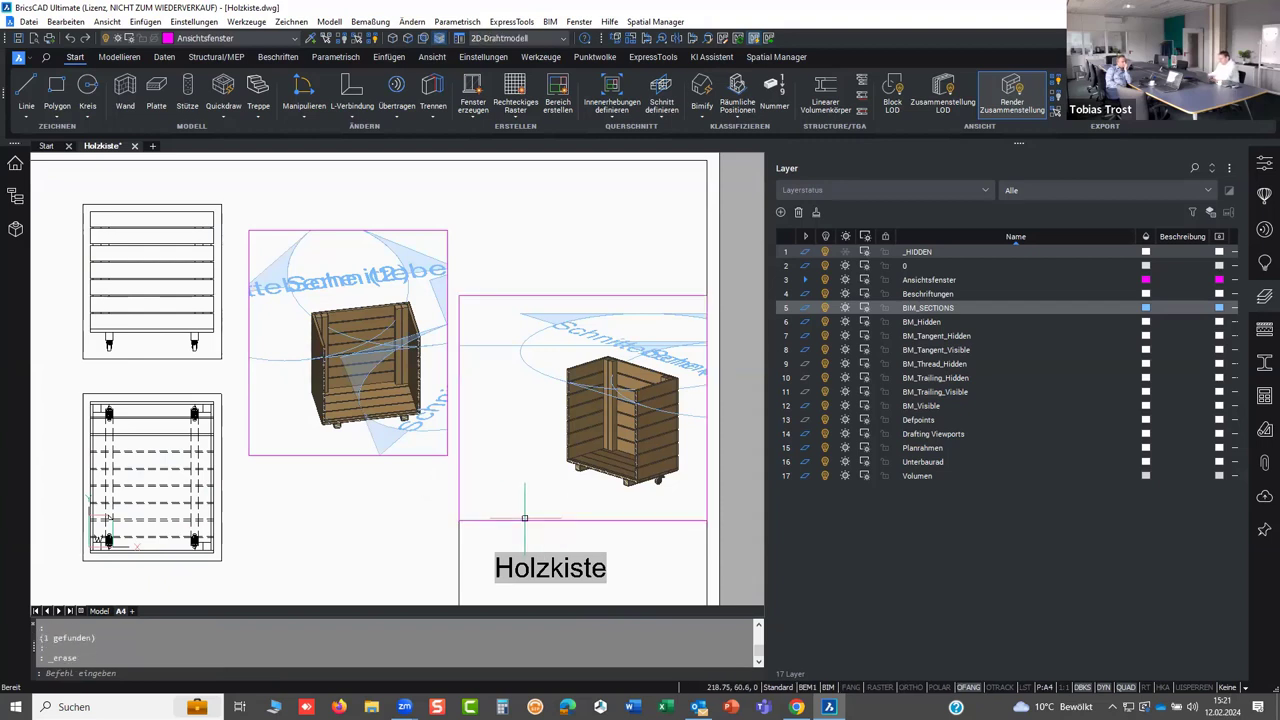
left_click(302, 452)
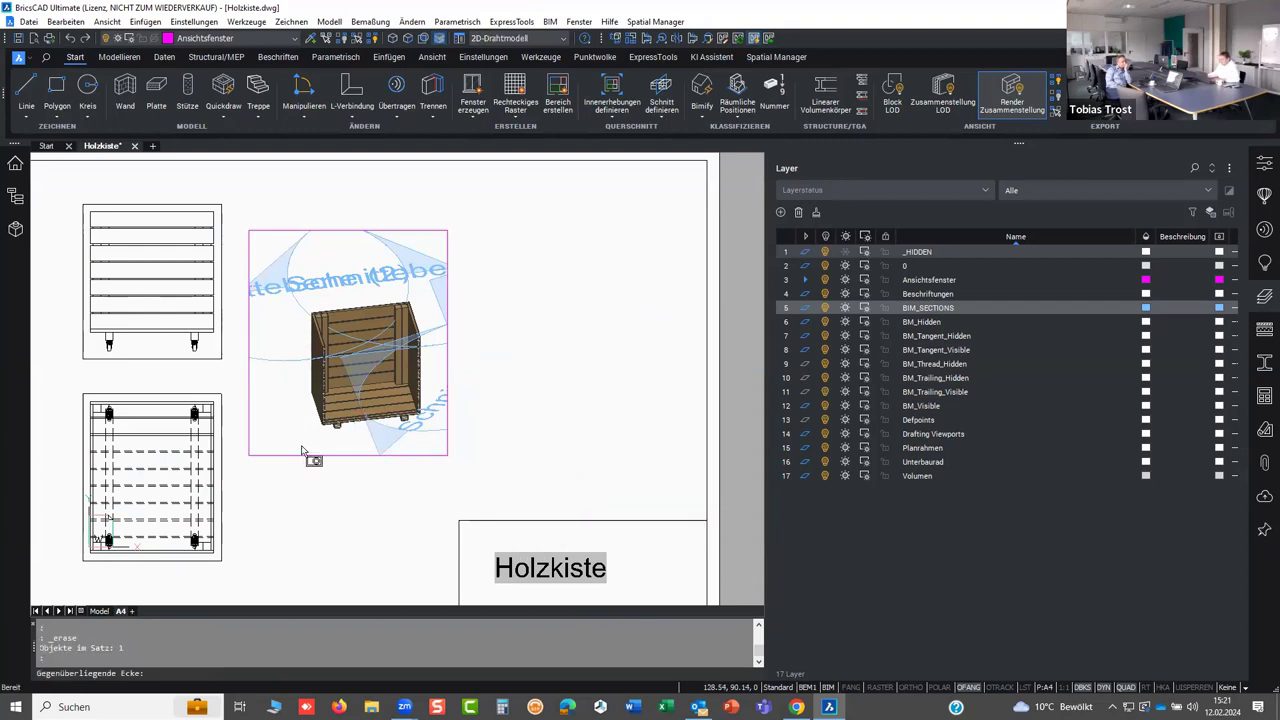
left_click(306, 452)
- Show the crate as a front section view with ACTIVATESECTIONVIEW, then return to paper space
type("a")
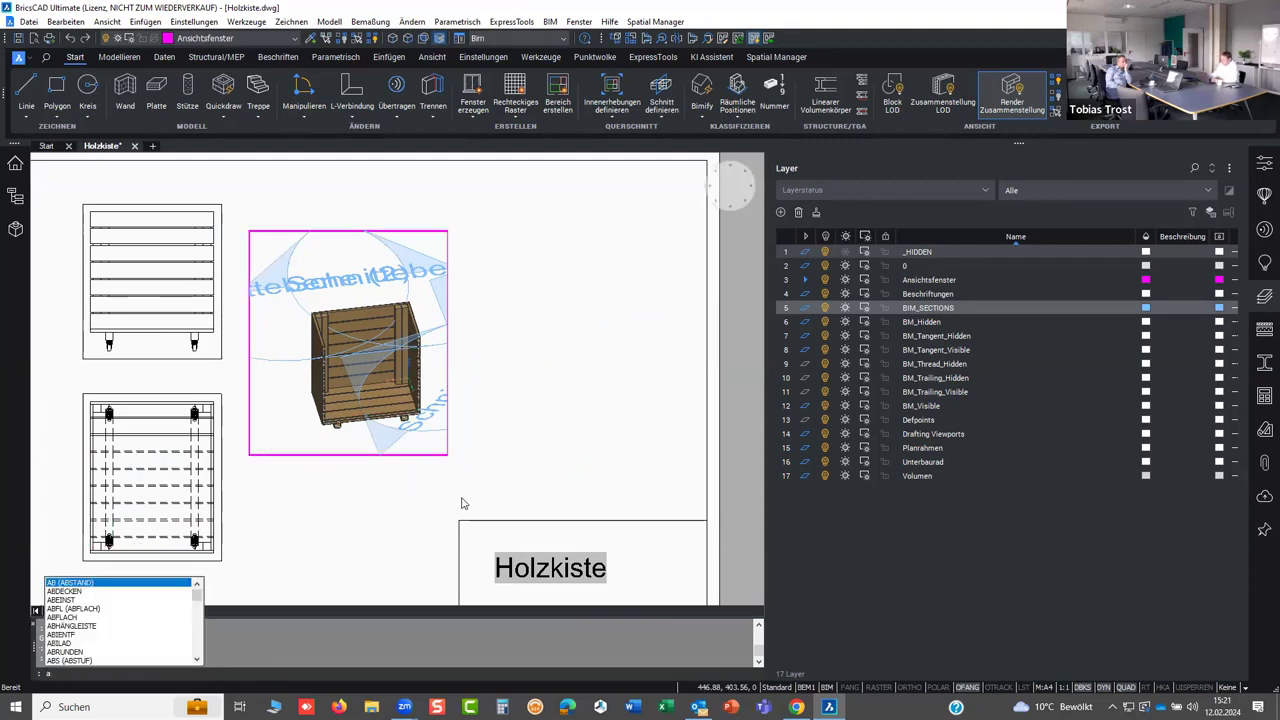
type("c")
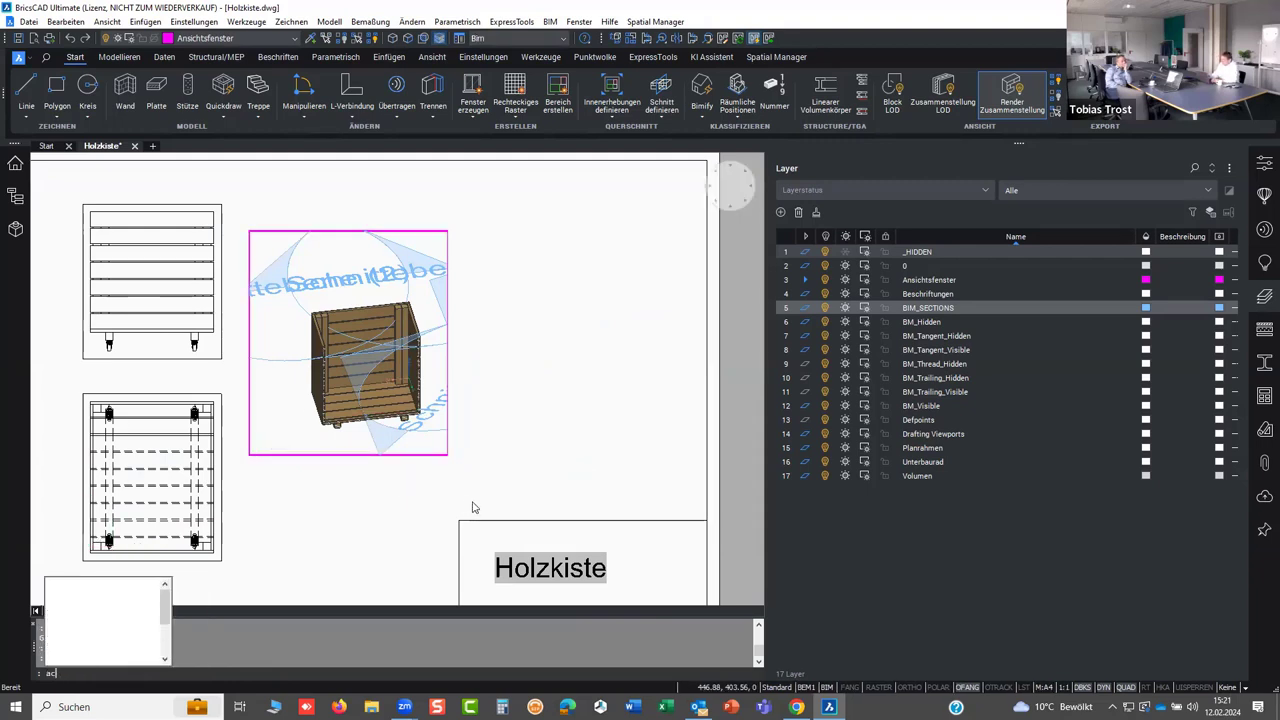
key("Return")
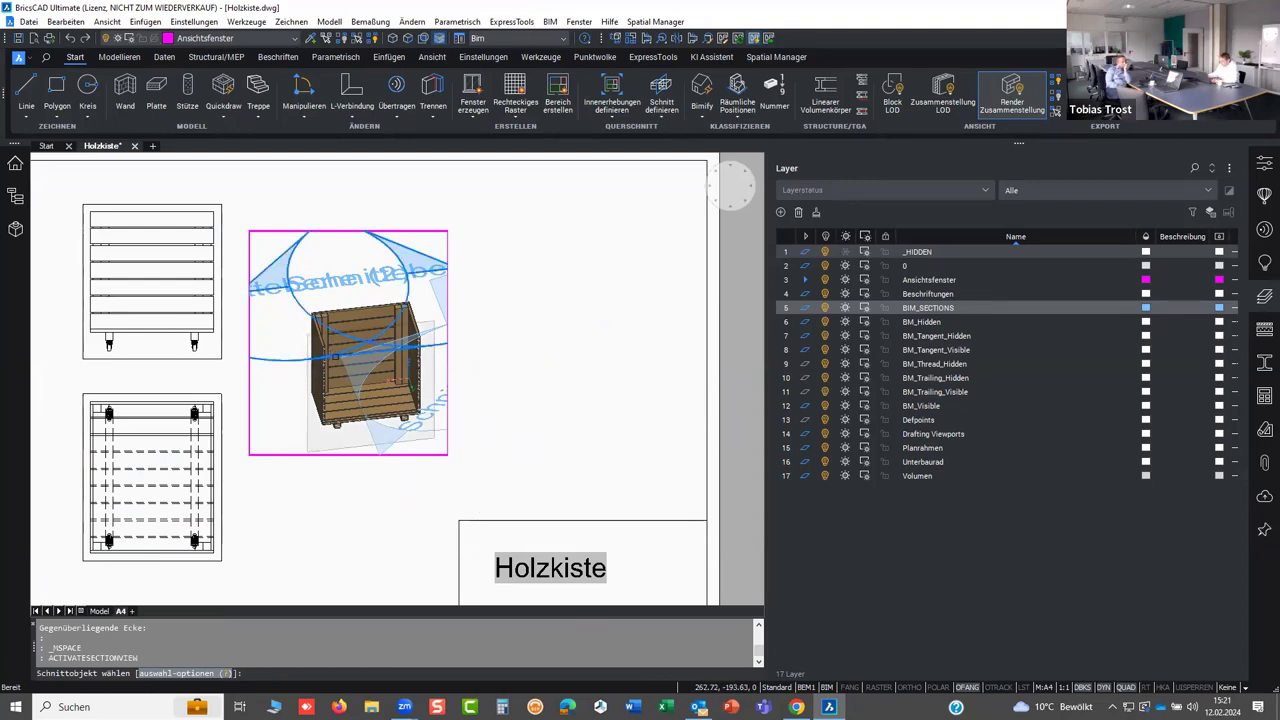
left_click(335, 356)
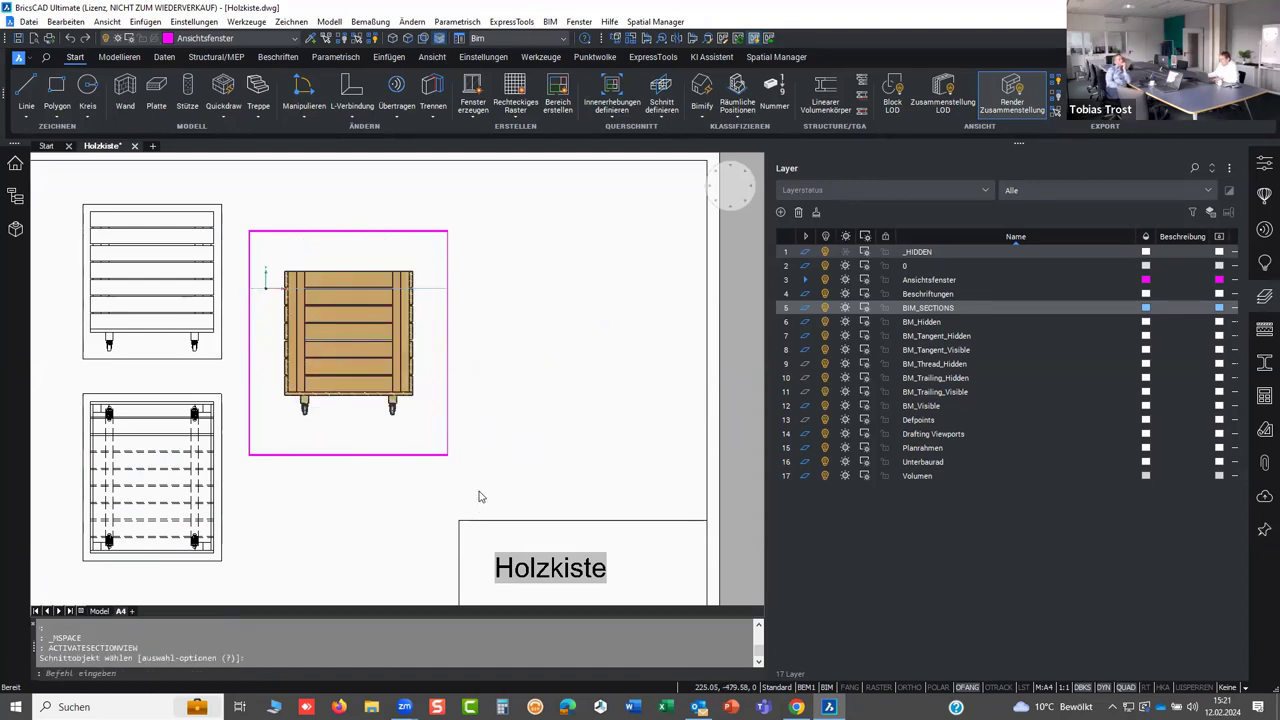
double_click(573, 430)
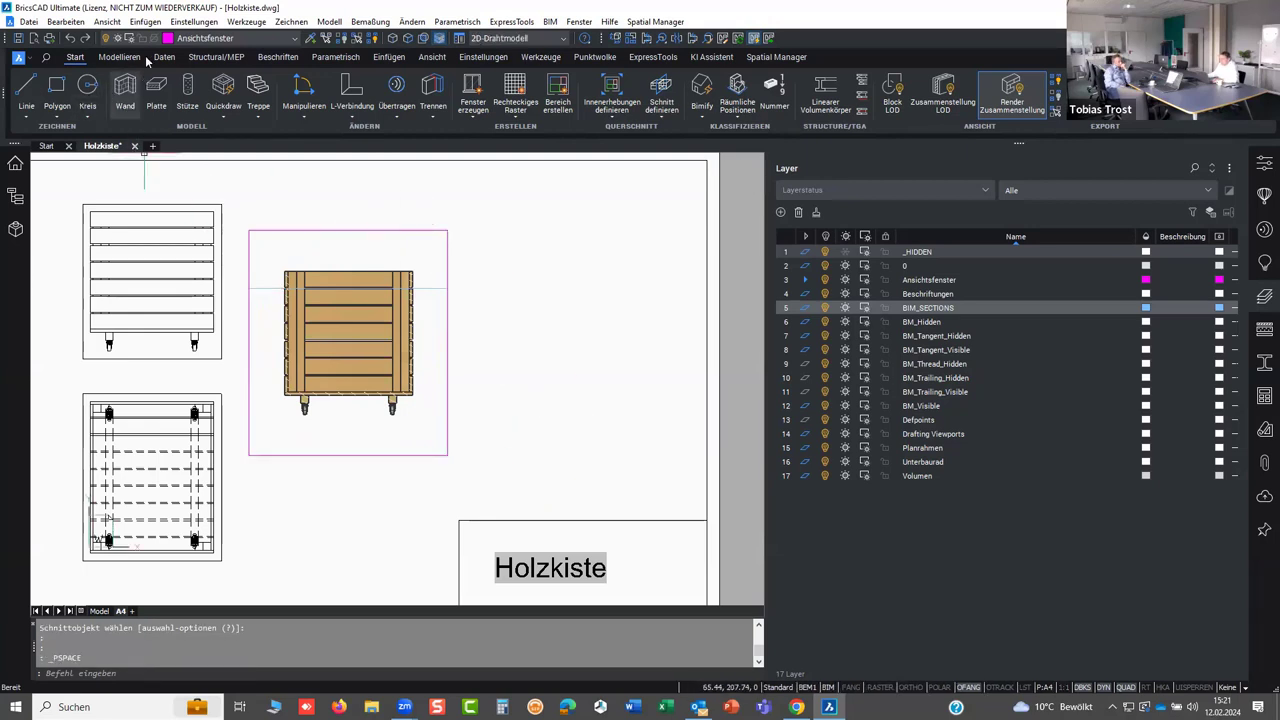
- Set the section viewport's standard scale to 1:10 in Properties
left_click(348, 230)
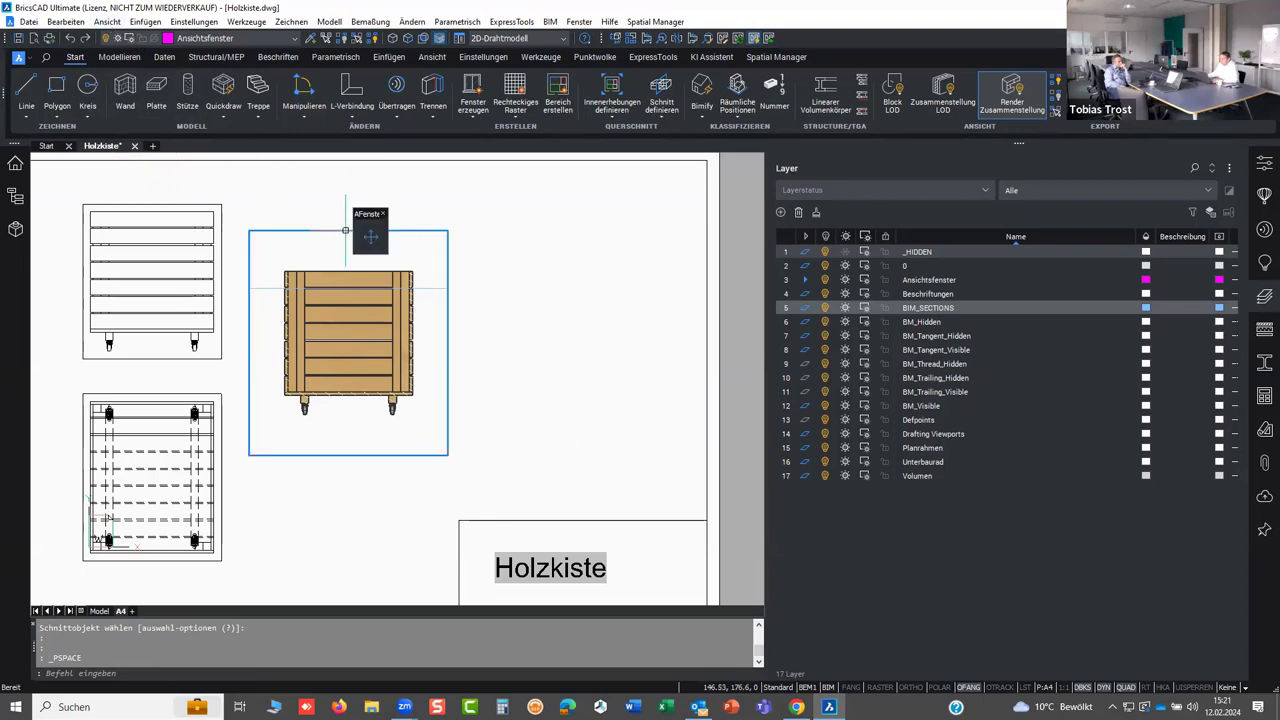
left_click(1263, 165)
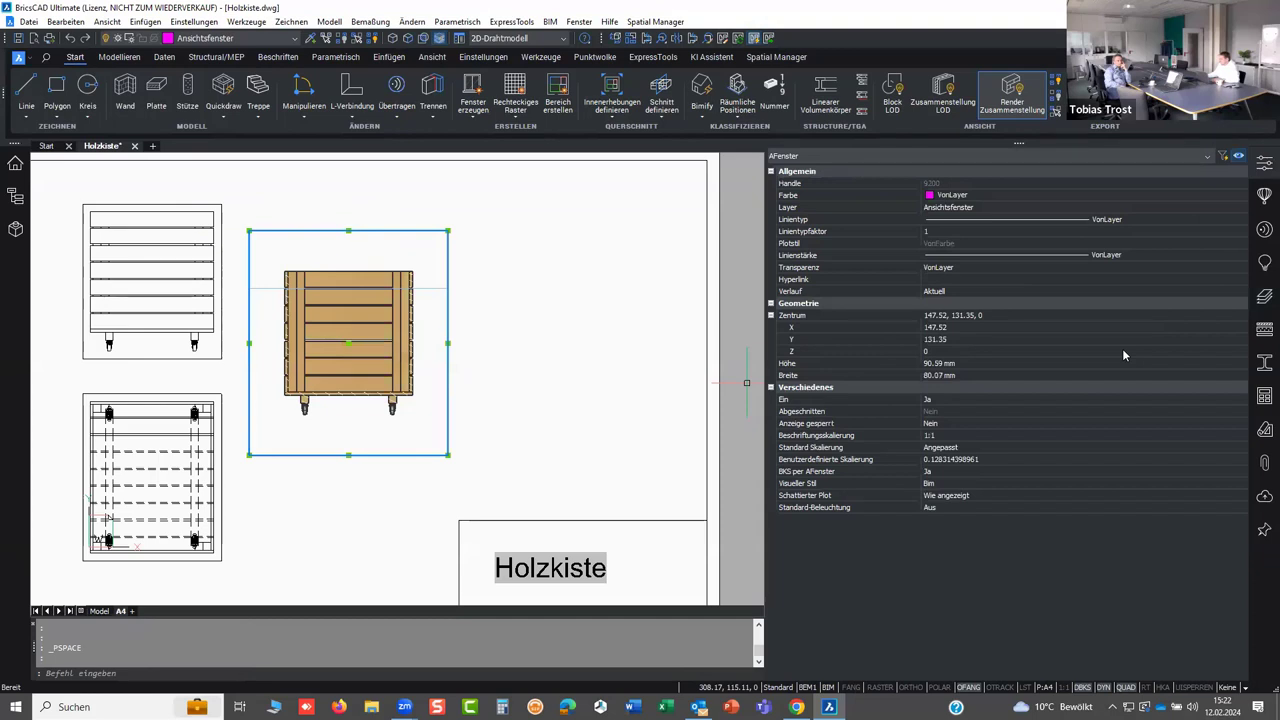
left_click(948, 450)
left_click(948, 450)
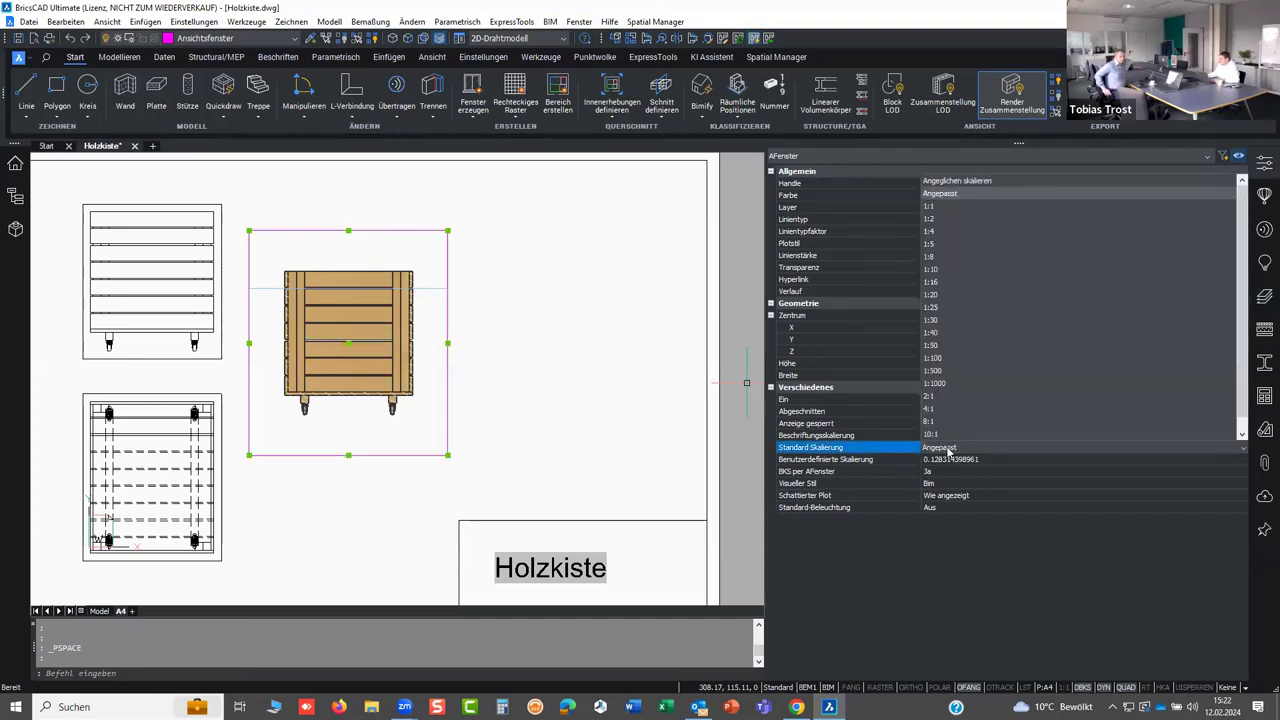
left_click(965, 268)
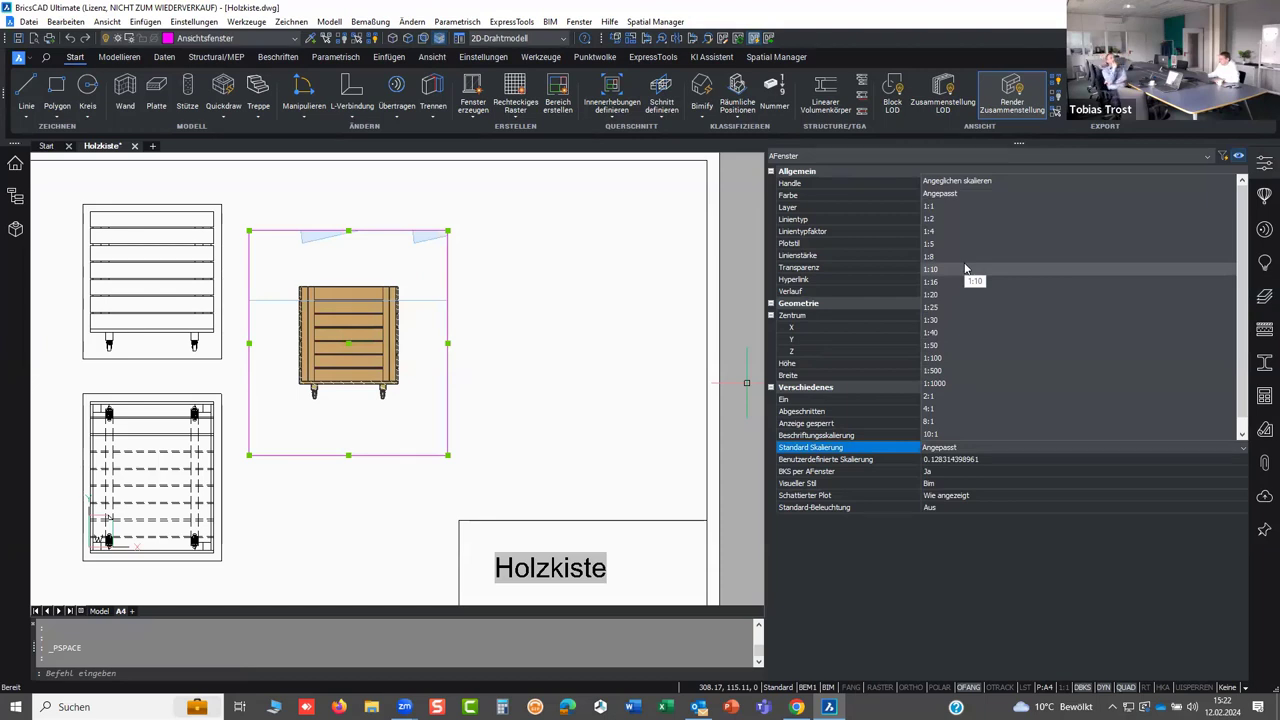
key("Escape")
key("Escape")
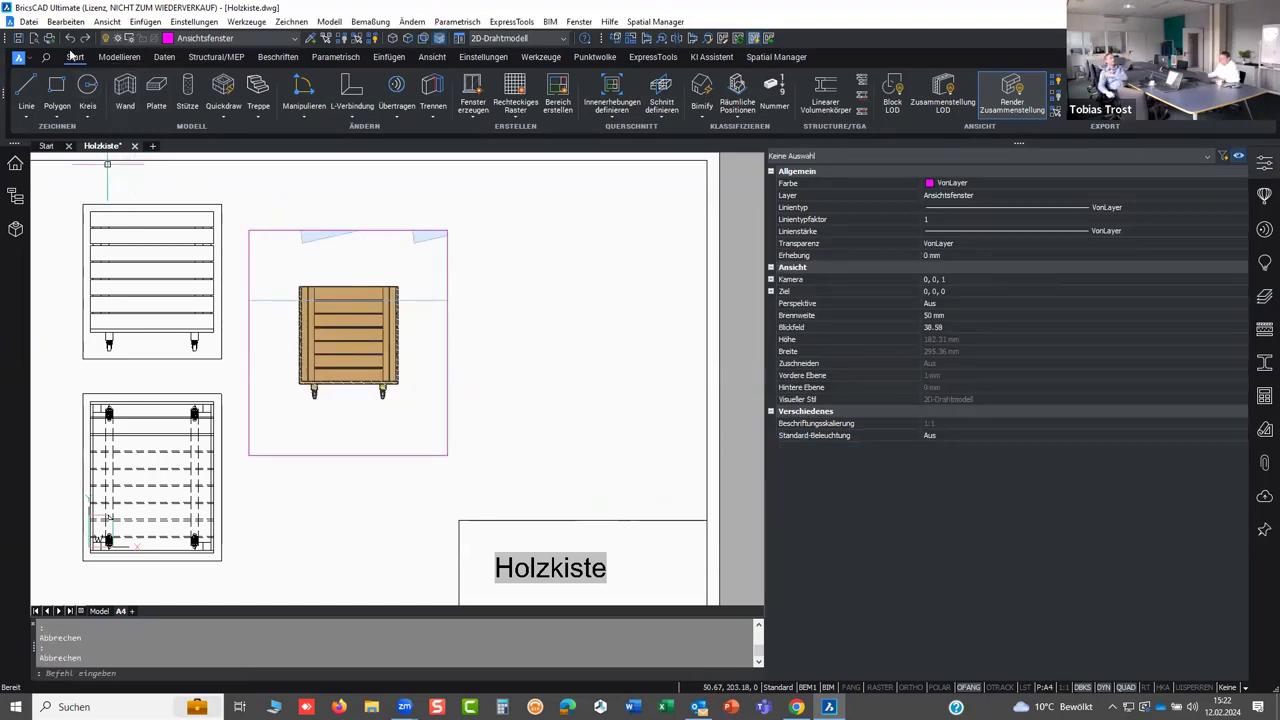
- Create a new viewport on the right side, above the title block
left_click(107, 22)
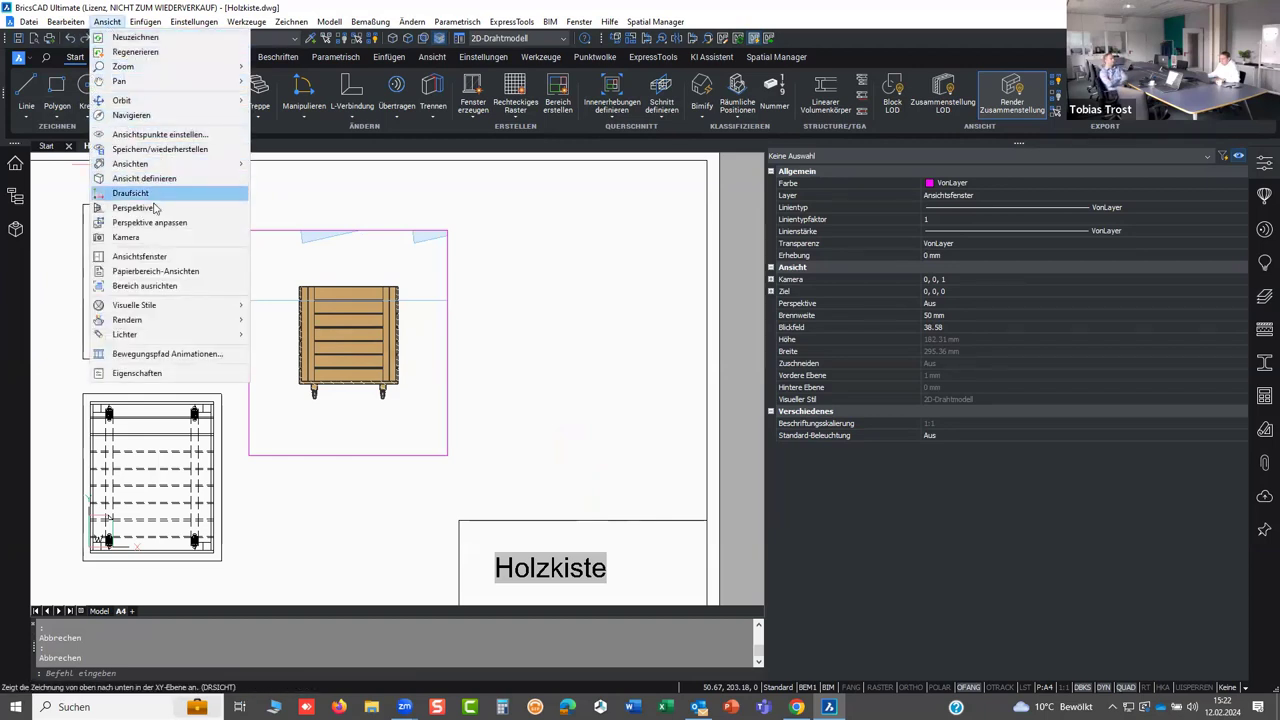
left_click(140, 257)
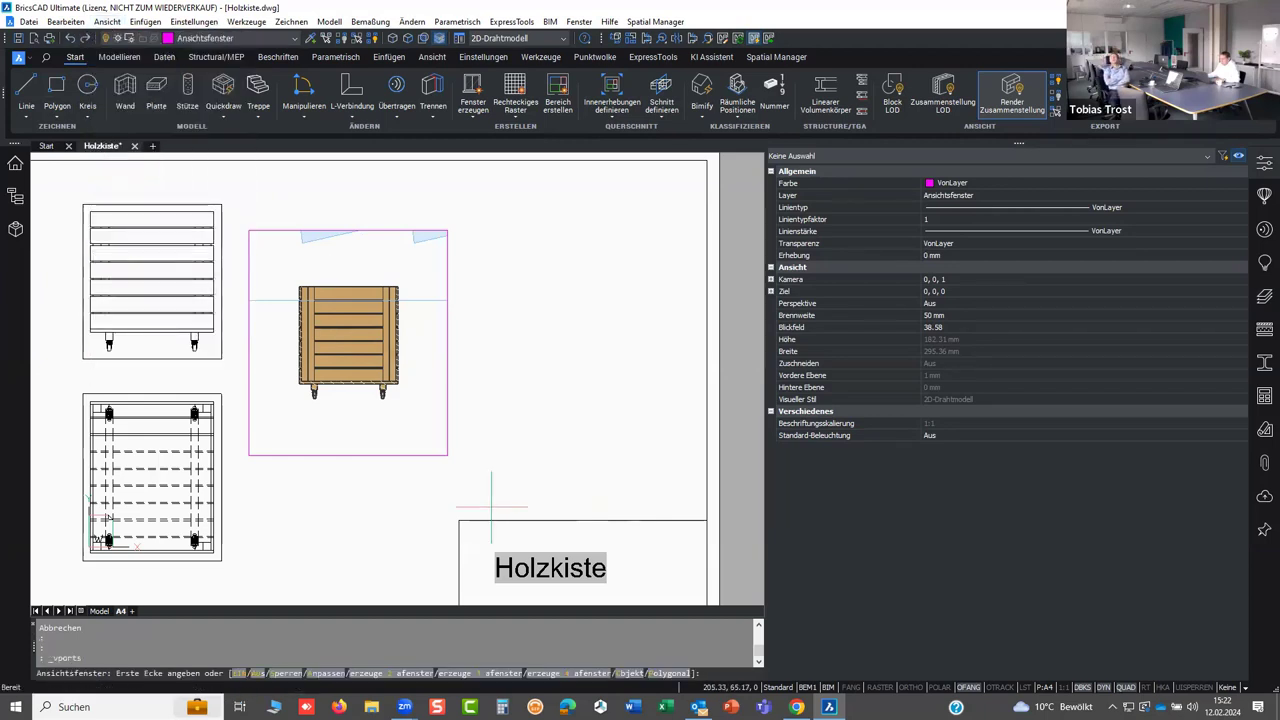
left_click(458, 520)
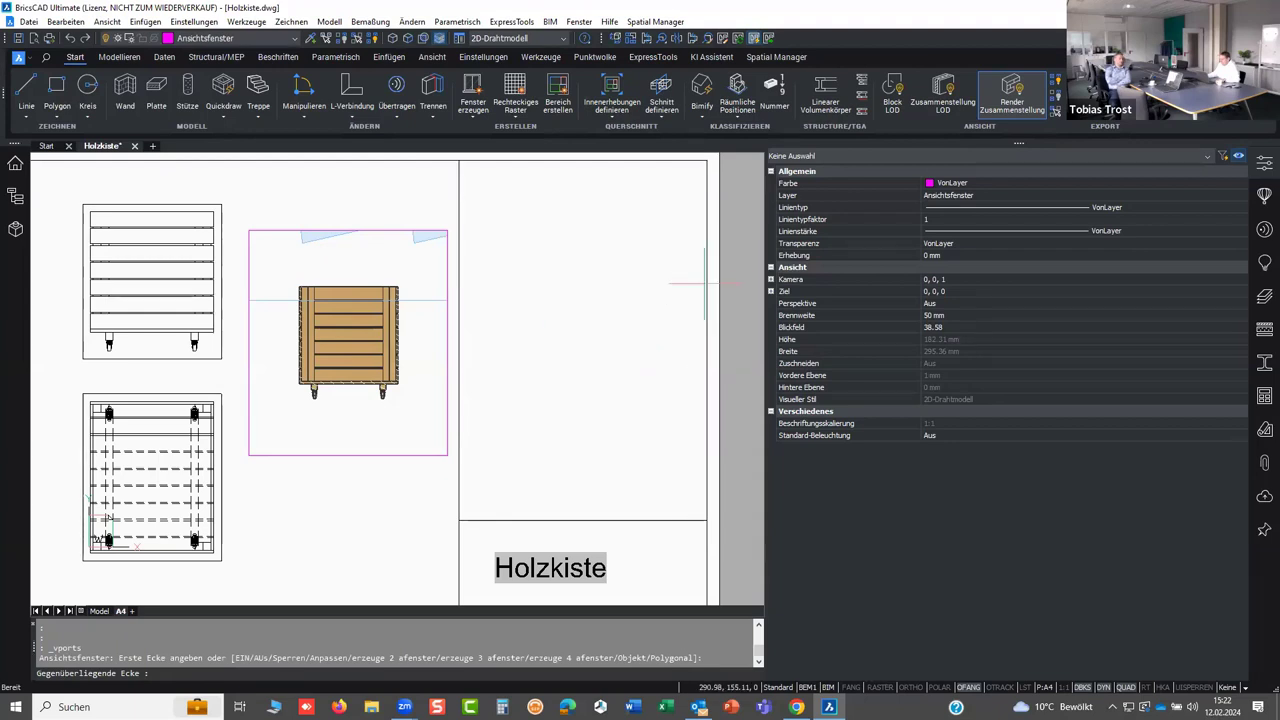
left_click(707, 160)
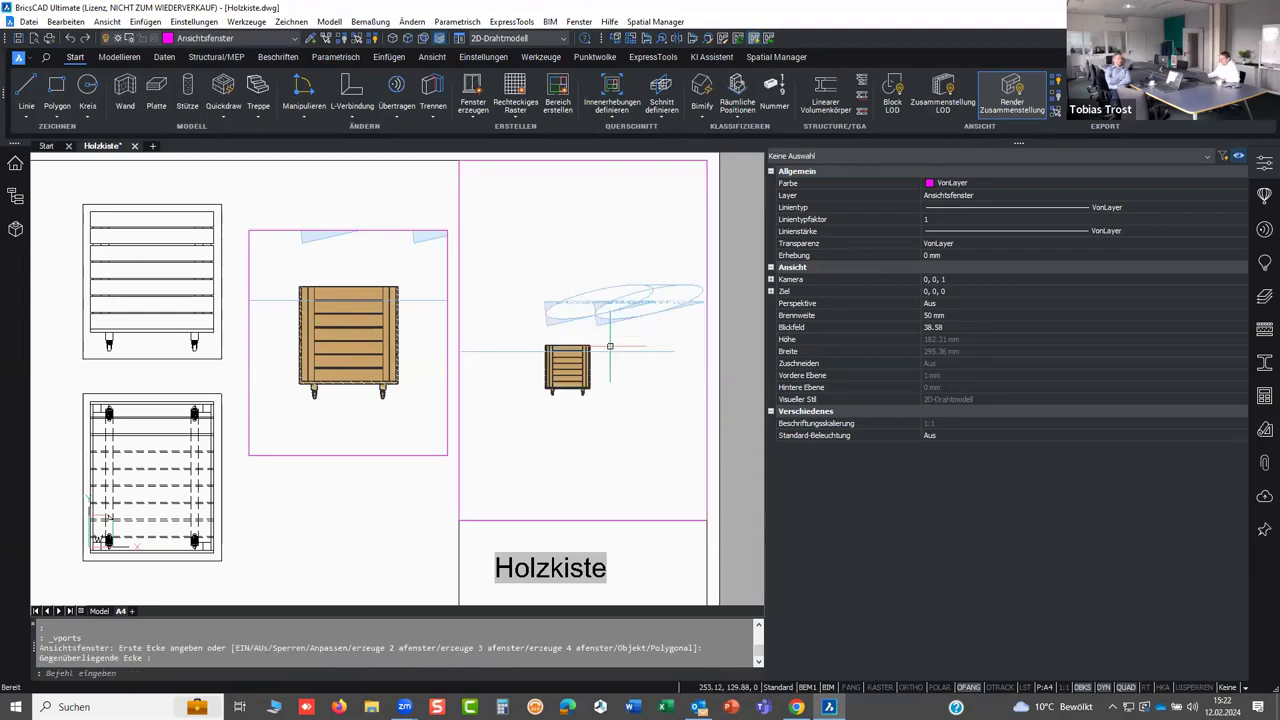
- In the new viewport, run ACTIVATESECTIONVIEW and pick the crate's section plane
double_click(614, 400)
type("a")
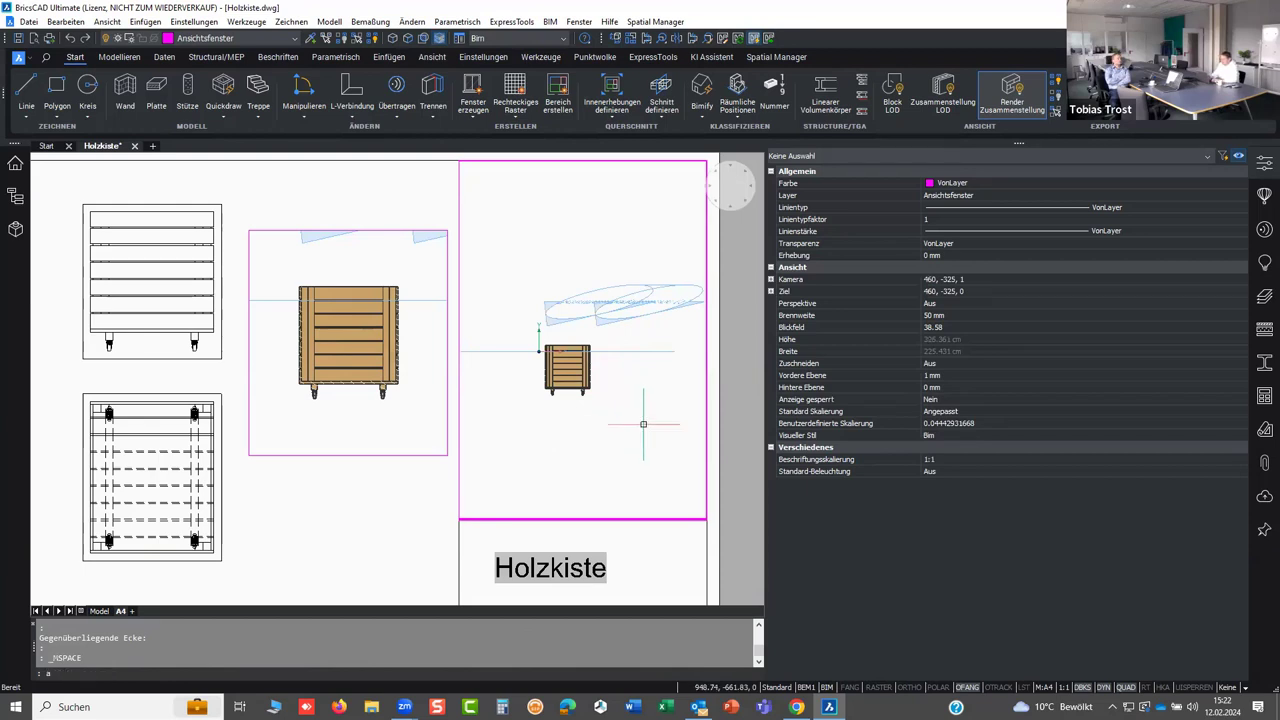
type("cti")
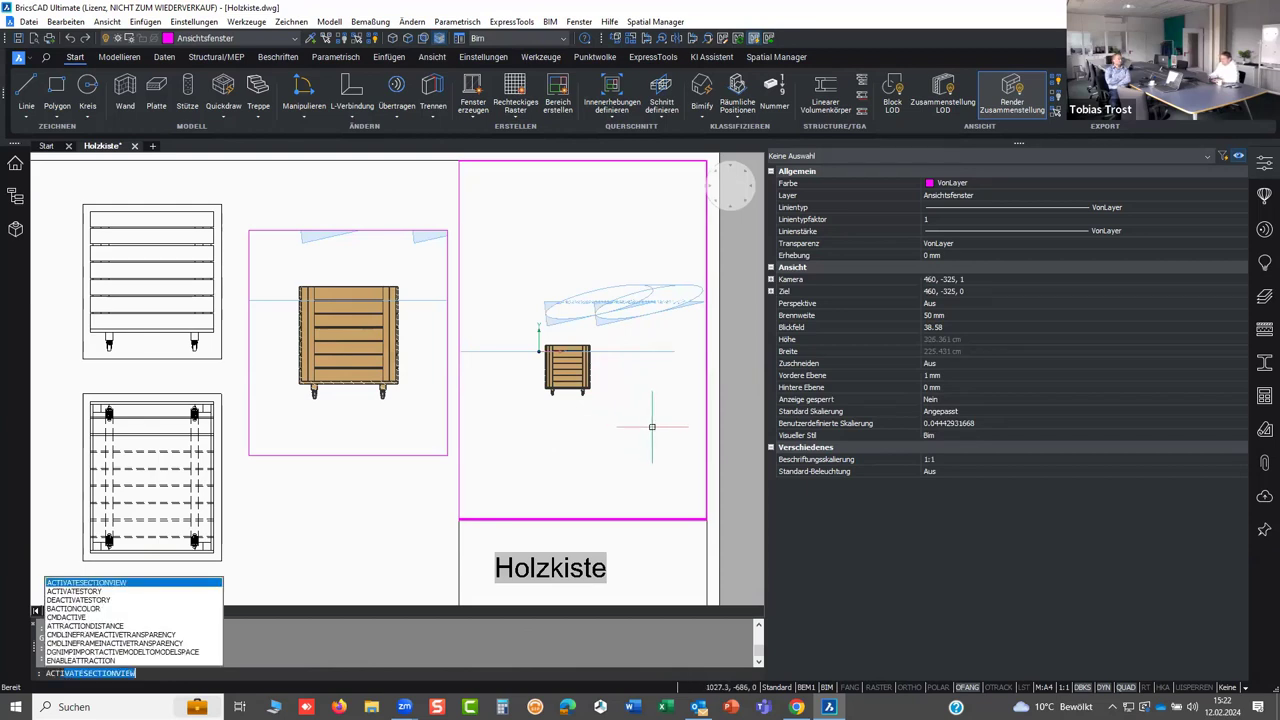
key("Return")
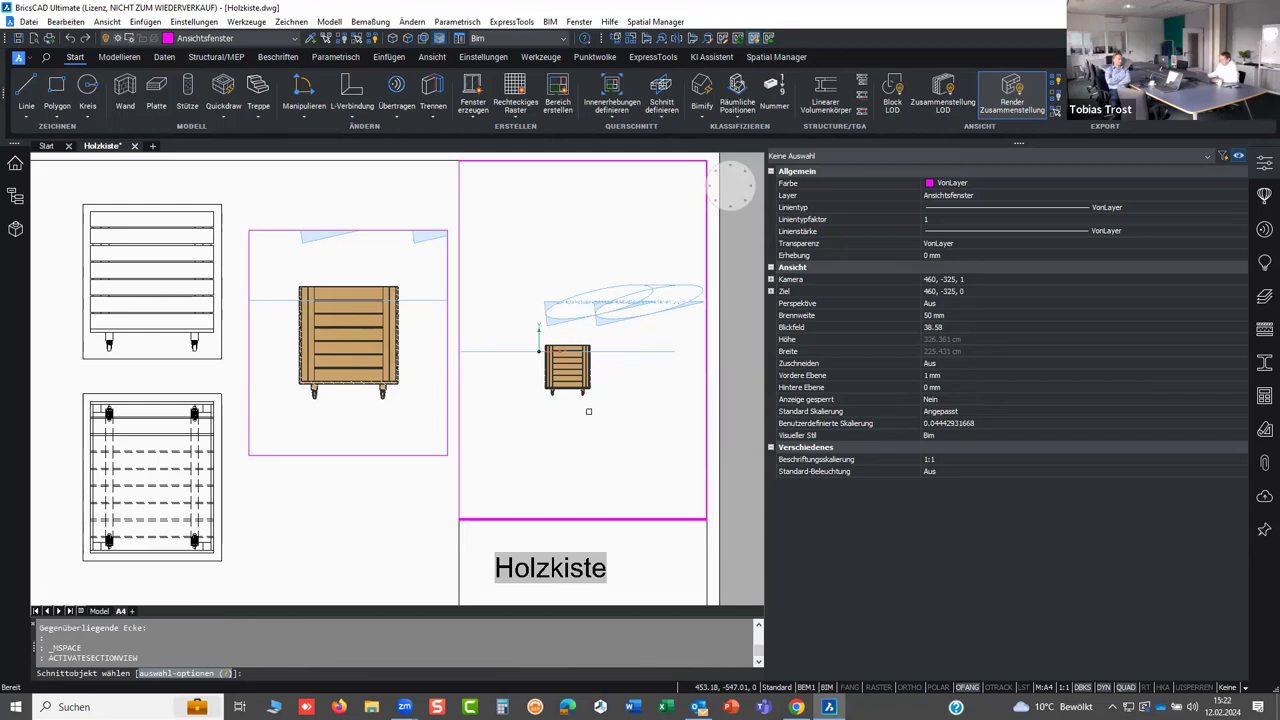
middle_click_drag(578, 432, 570, 428, "shift")
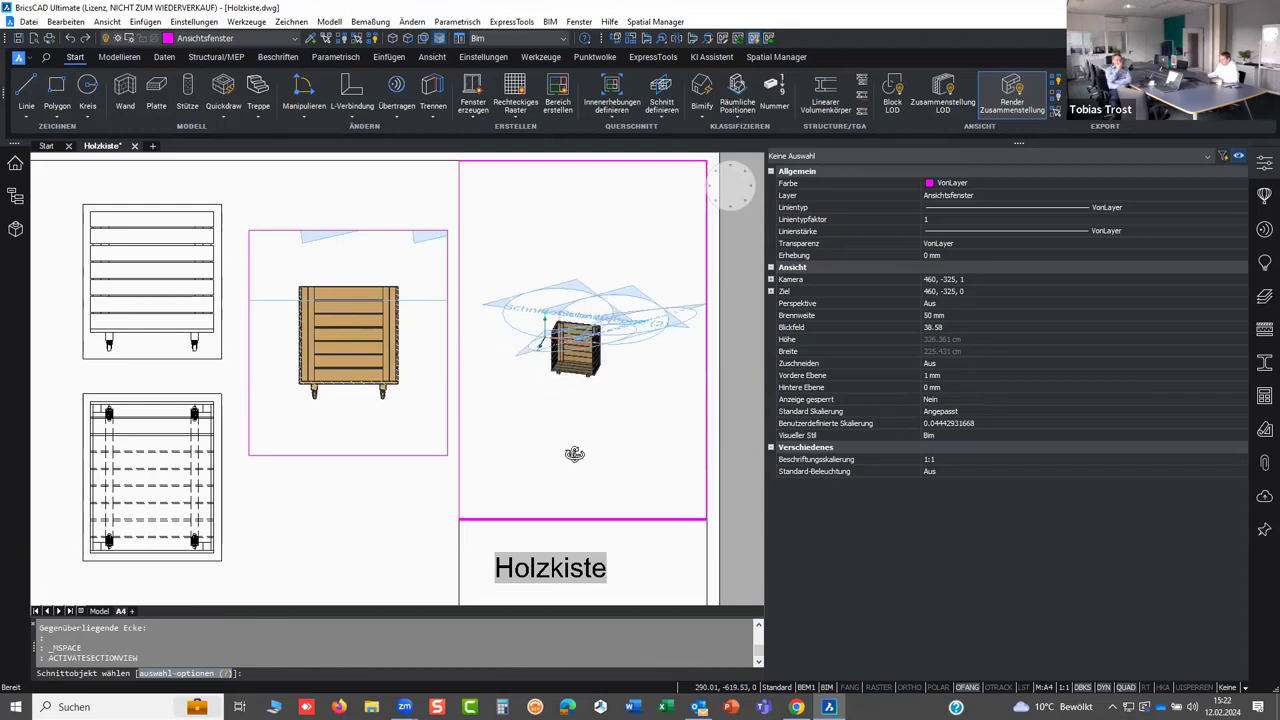
scroll(570, 428, "up", 2)
scroll(570, 428, "up", 2)
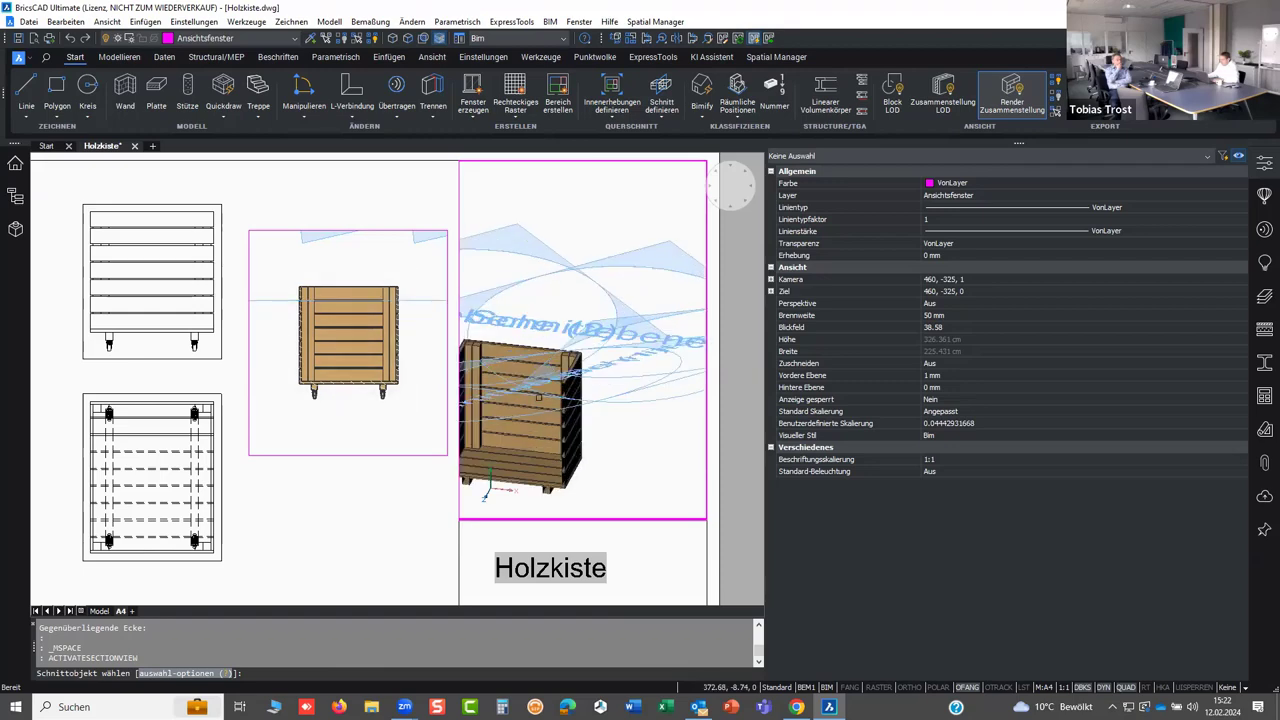
scroll(570, 428, "up", 3)
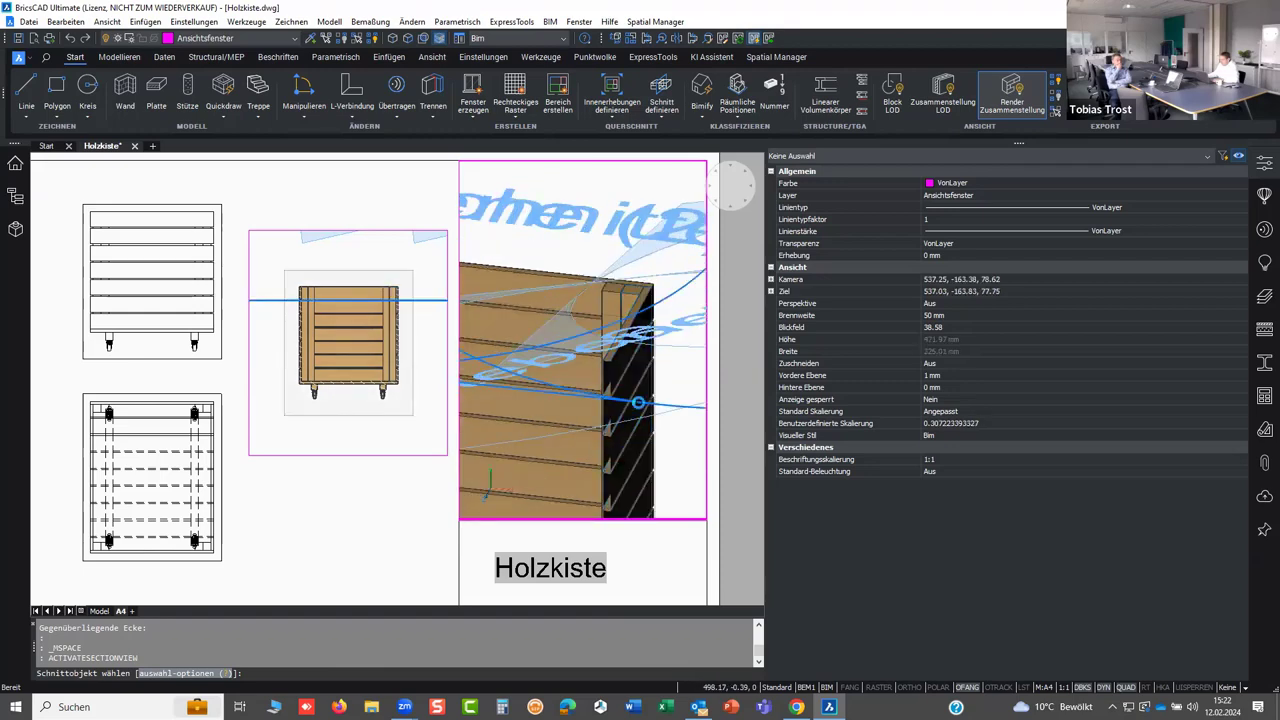
left_click(638, 402)
left_click(479, 262)
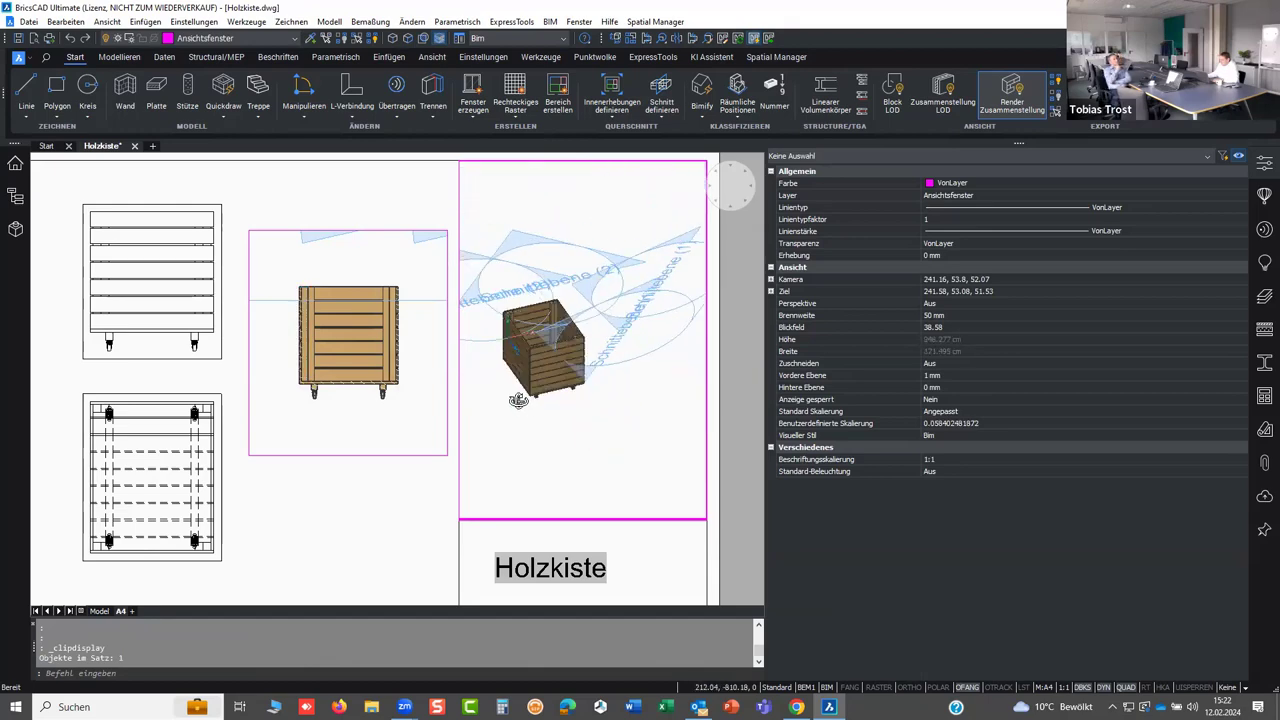
- Rerun ACTIVATESECTIONVIEW on the right viewport's section plane, then return to paper space
left_click(681, 290)
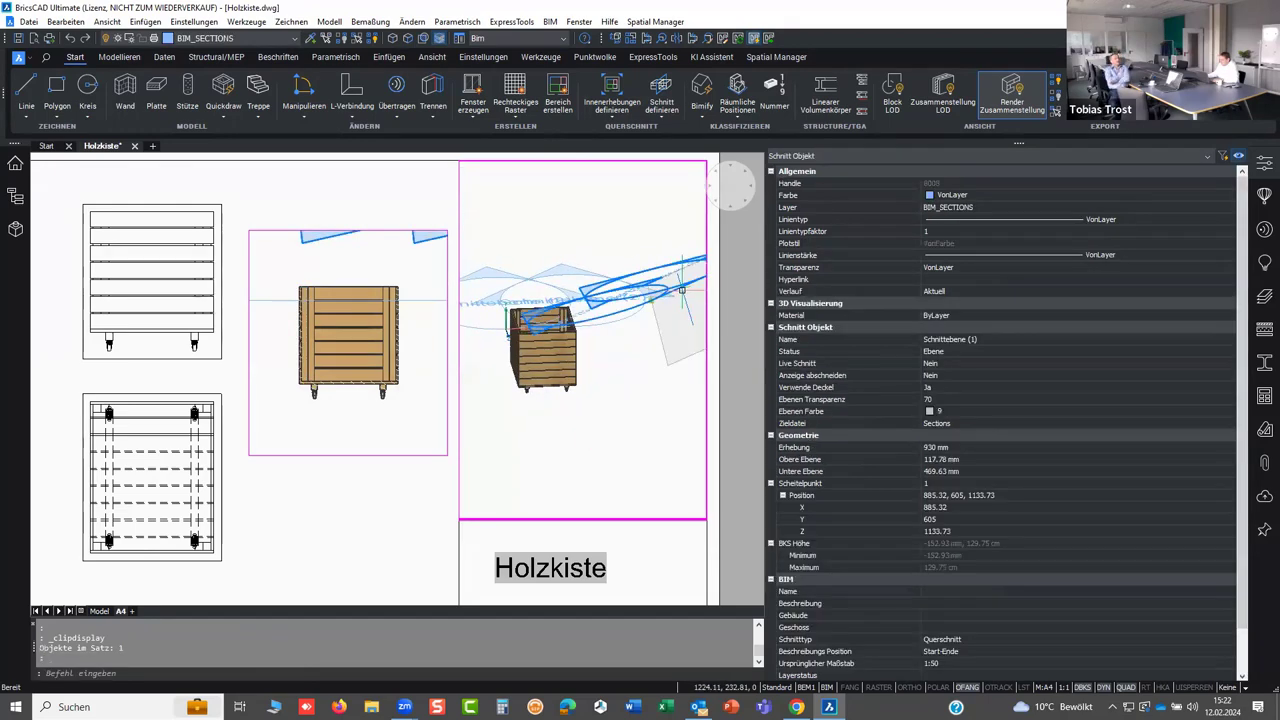
left_click(736, 296)
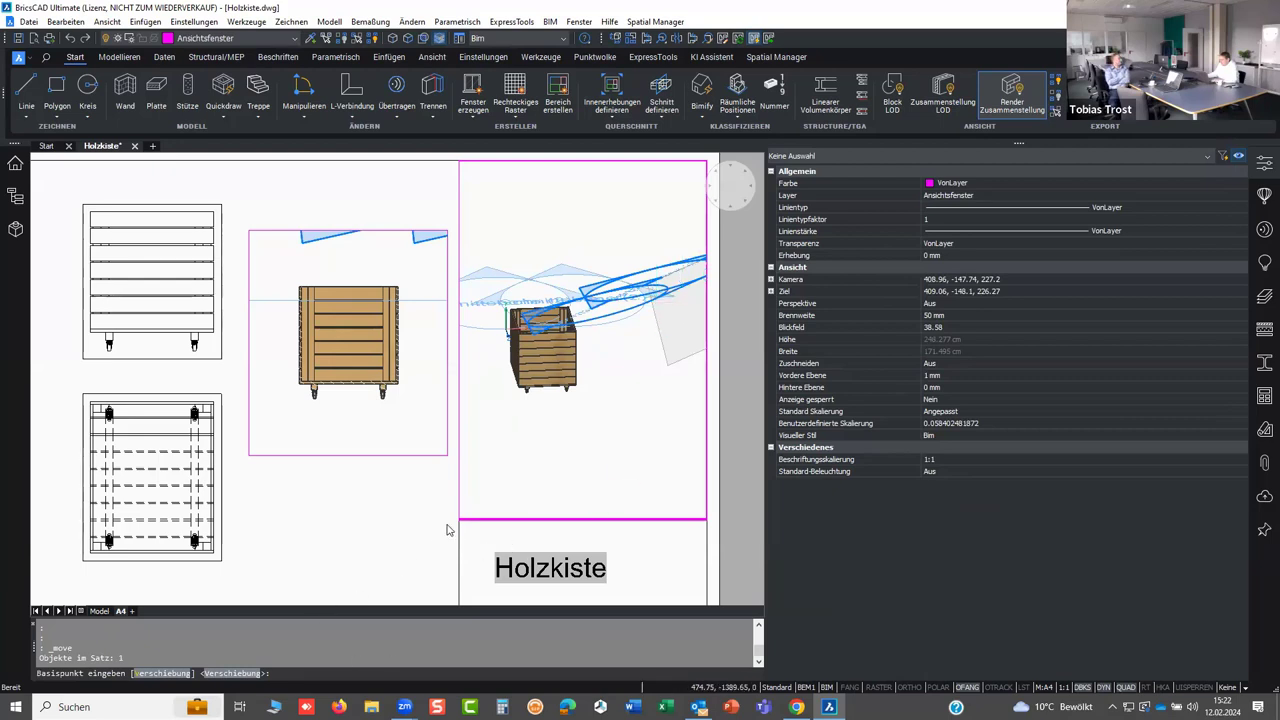
key("Escape")
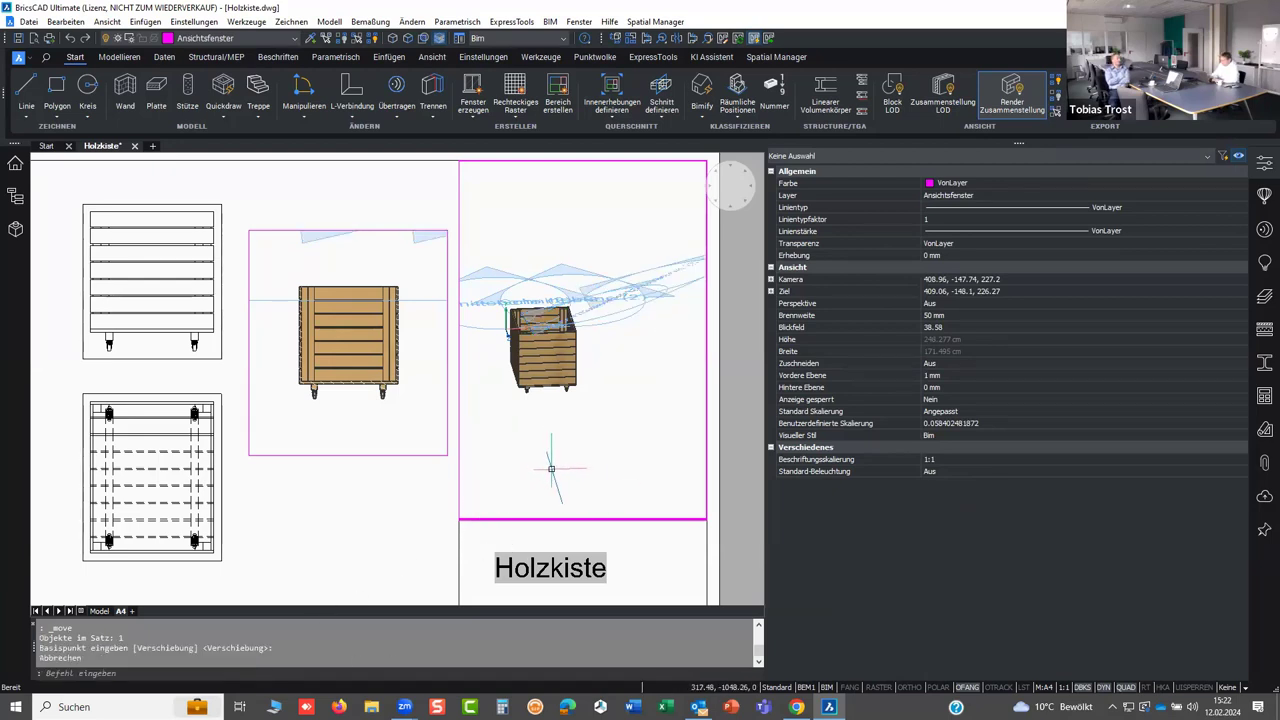
type("act")
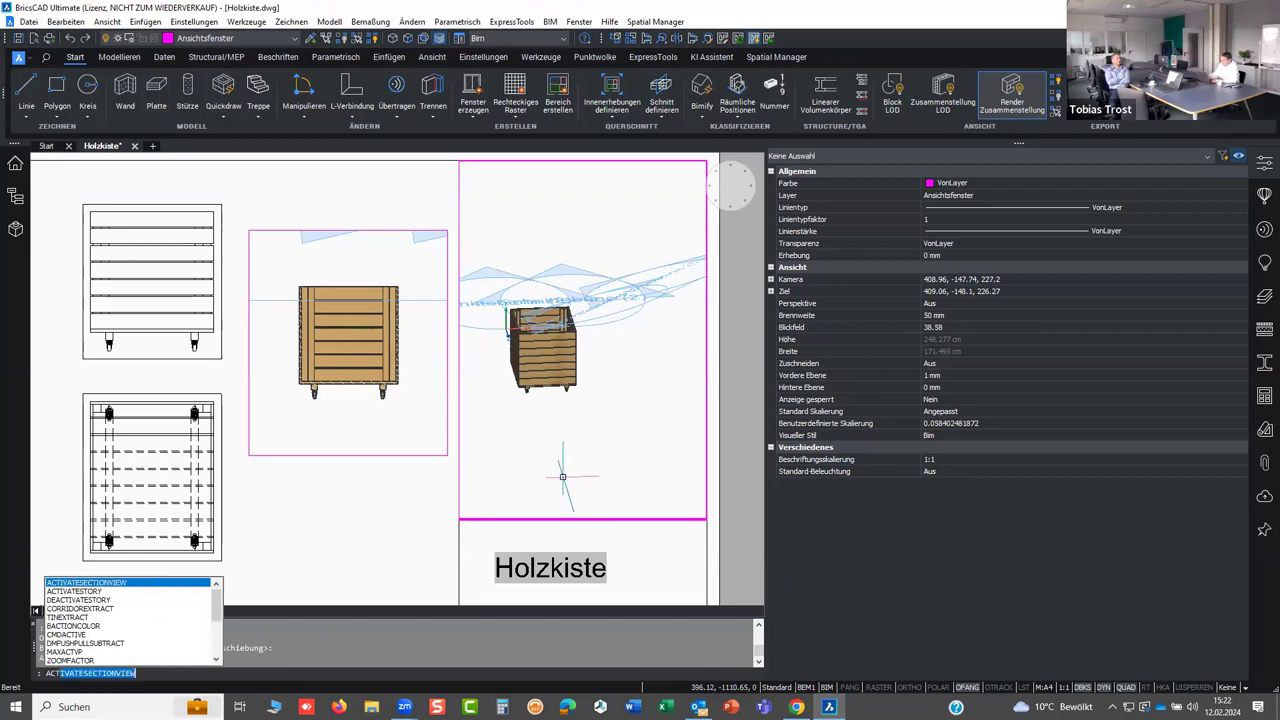
key("Return")
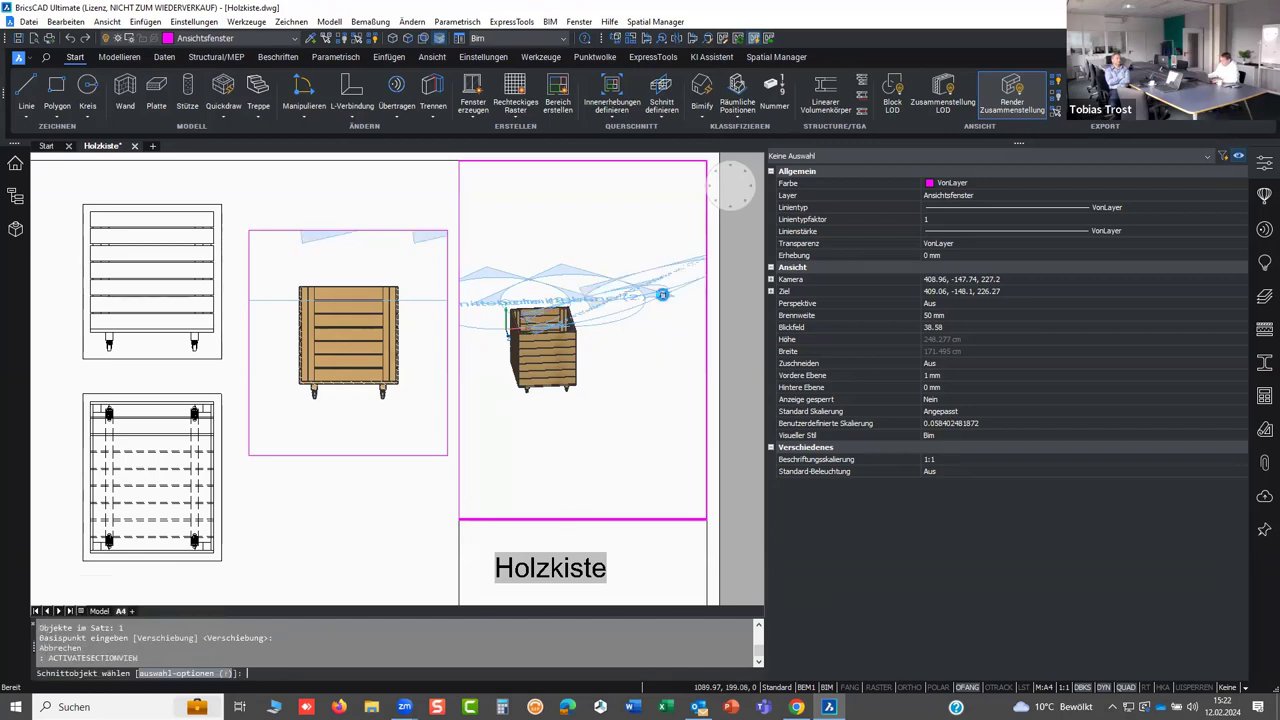
left_click(662, 297)
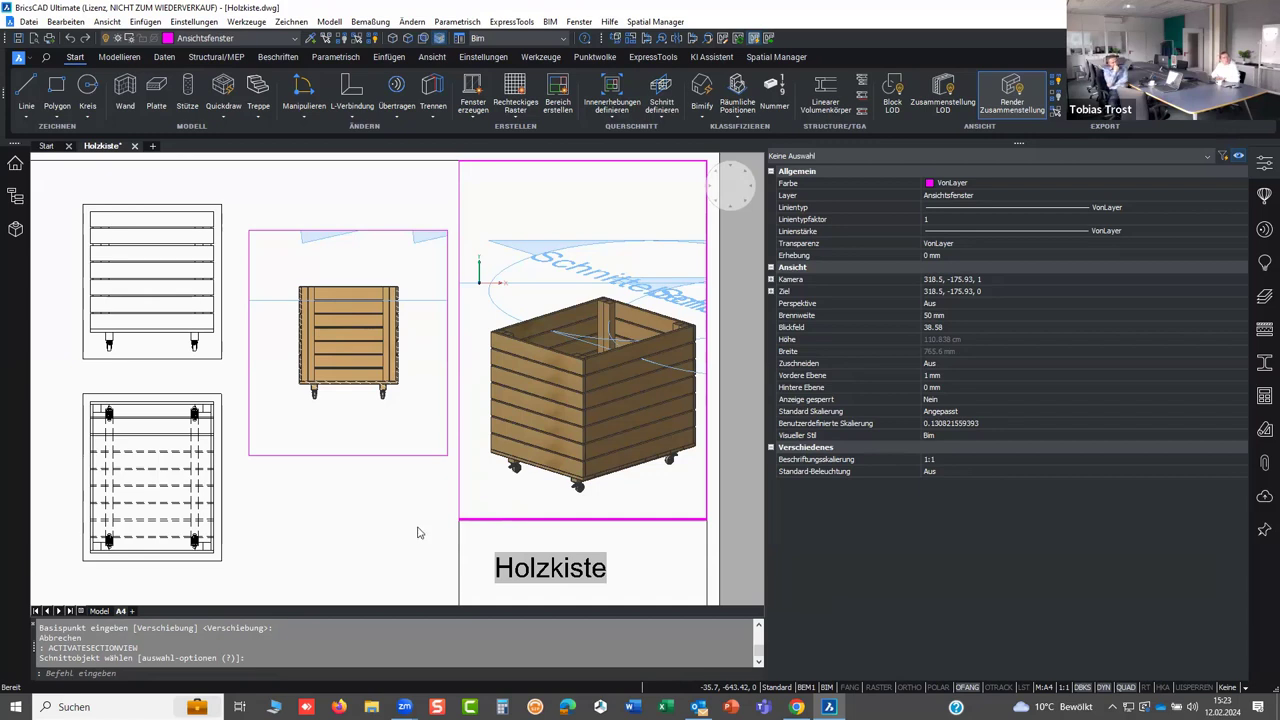
double_click(358, 538)
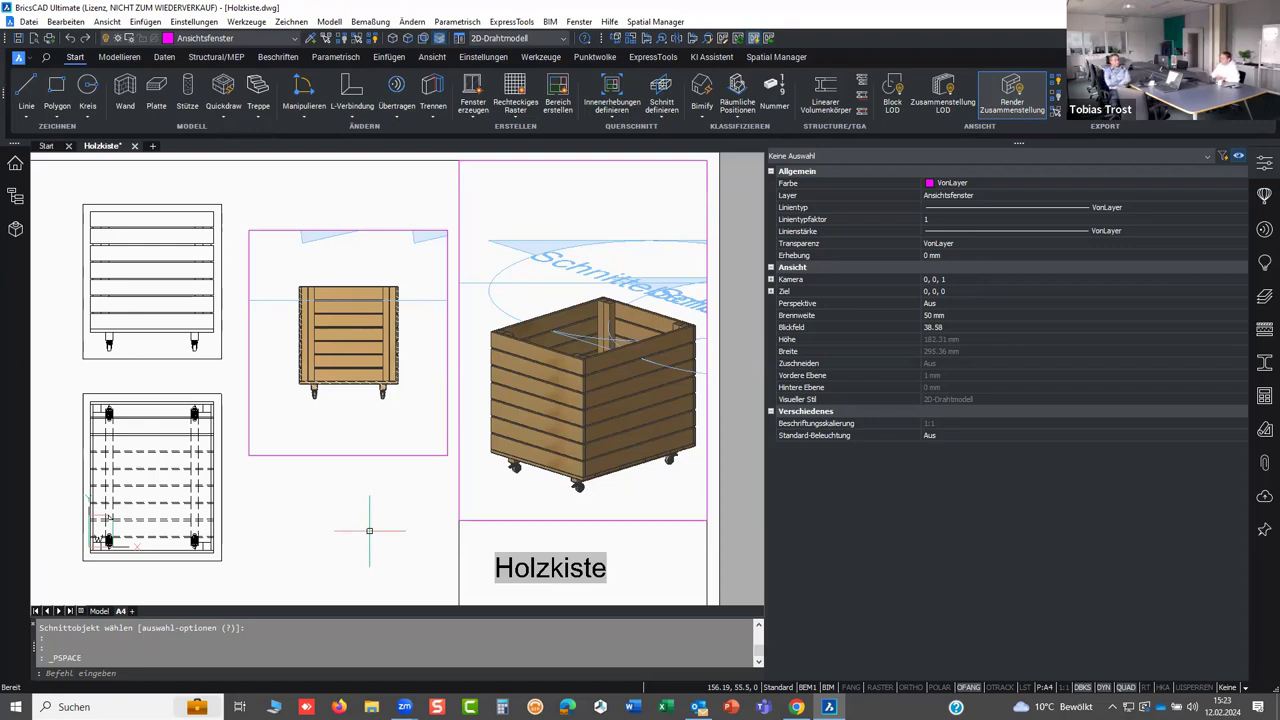
scroll(400, 512, "down", 2)
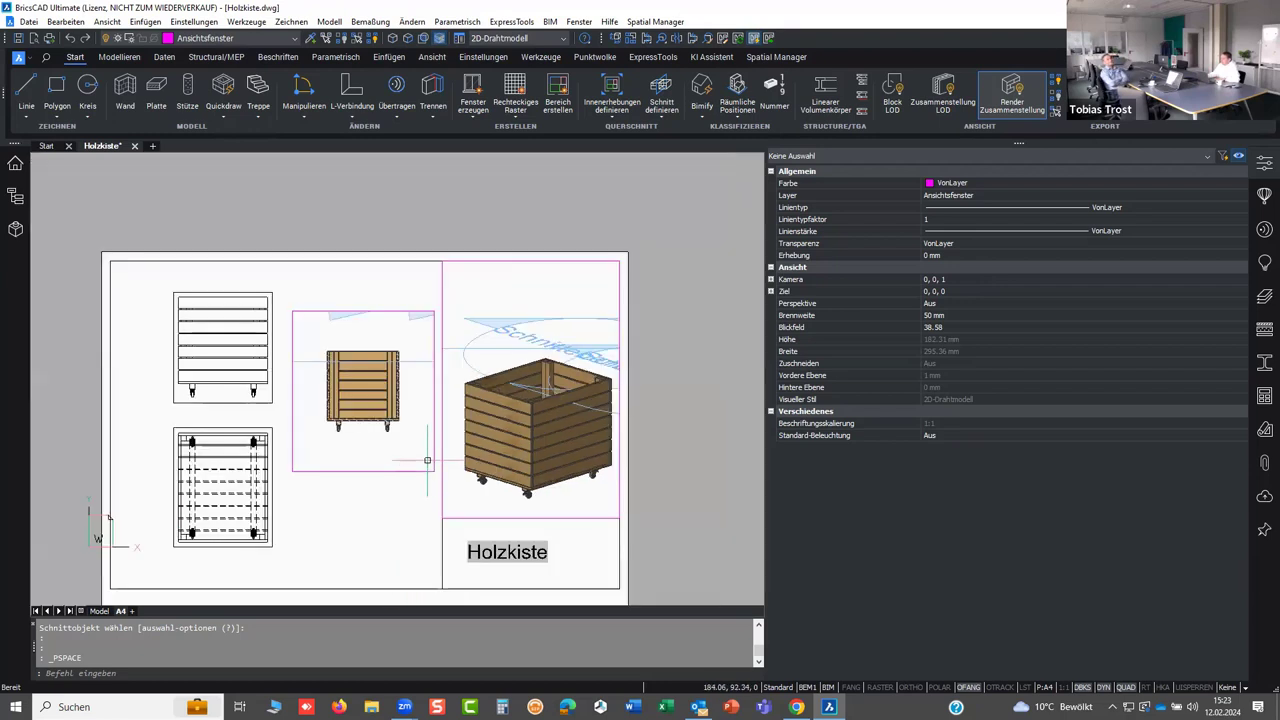
scroll(456, 437, "down", 1)
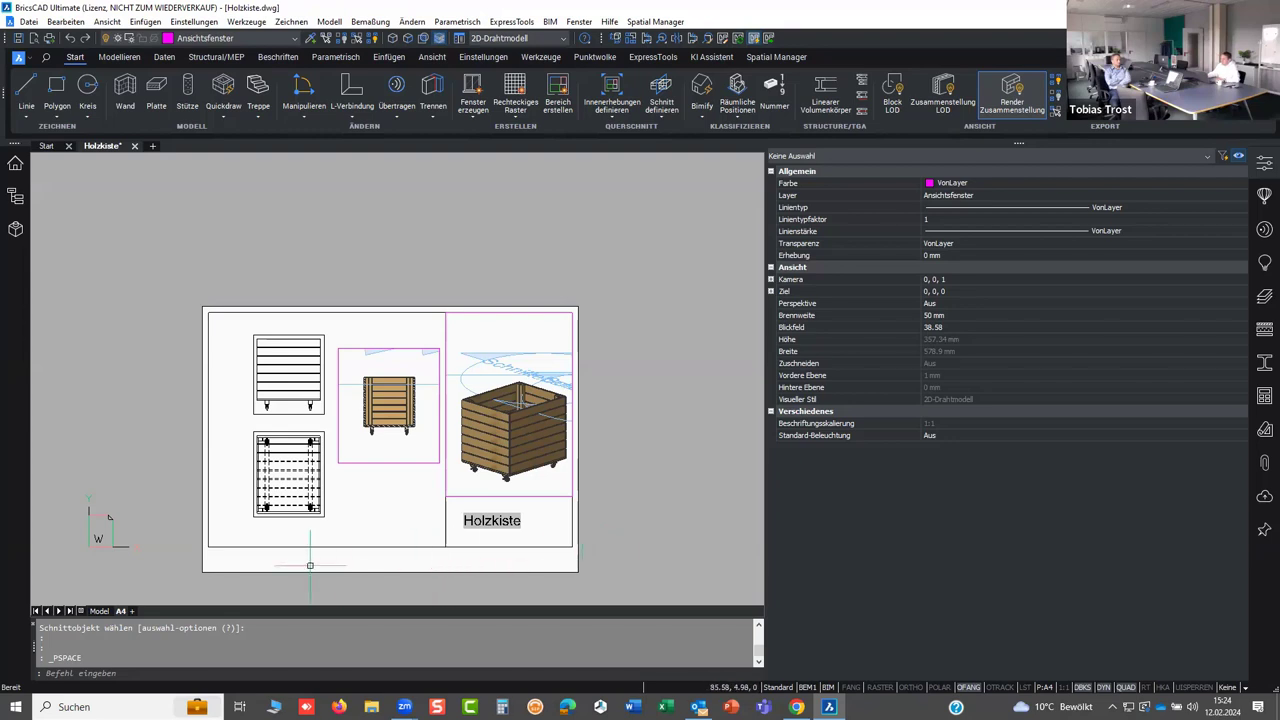
scroll(289, 558, "up", 1)
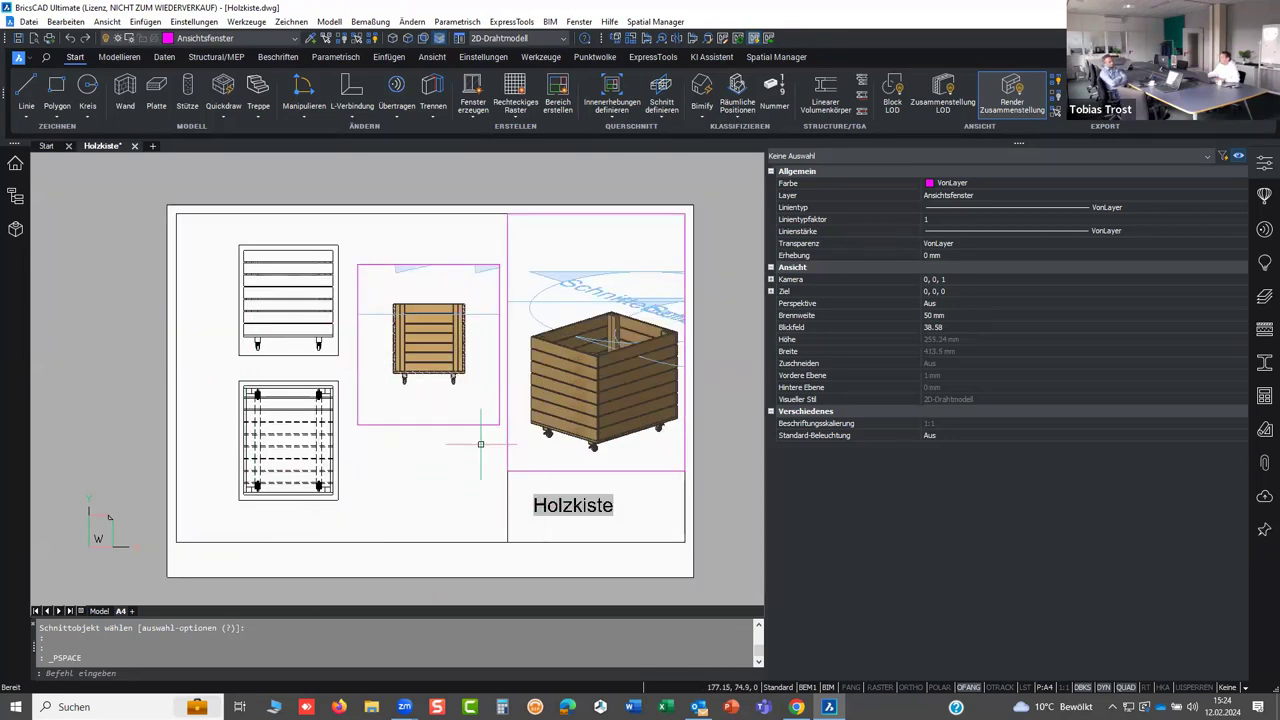
scroll(454, 421, "down", 1)
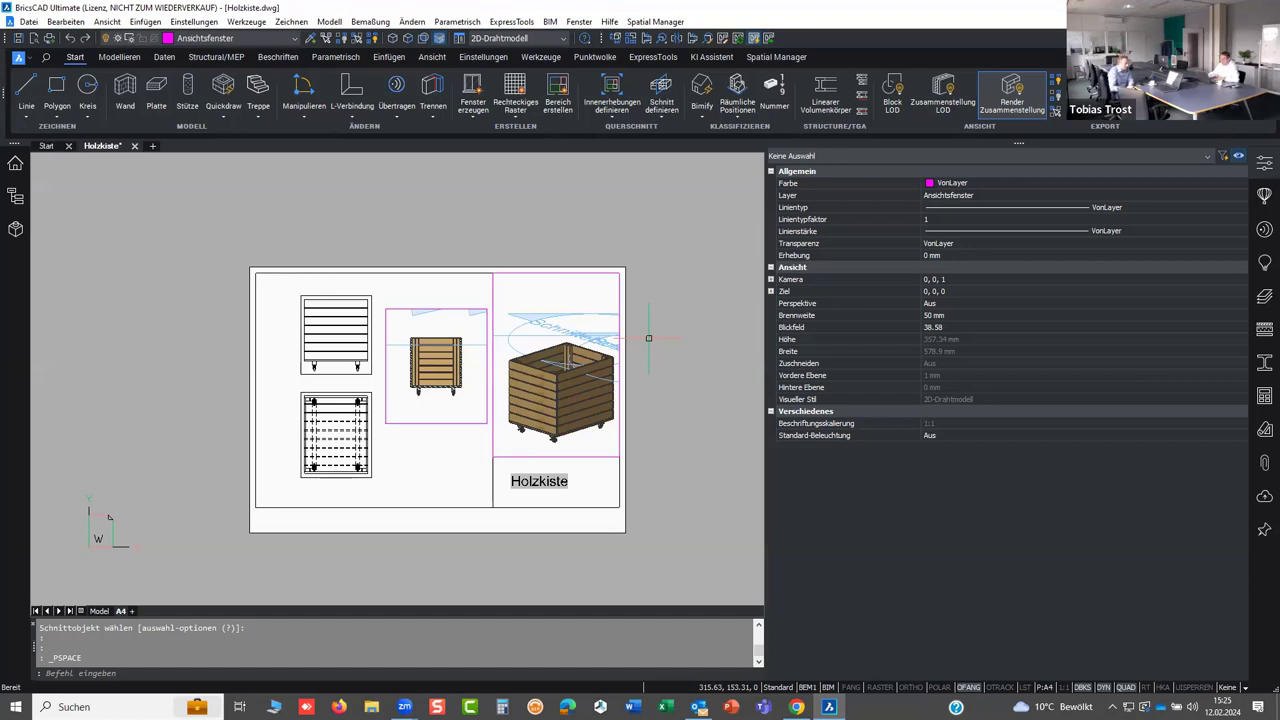
left_click(150, 670)
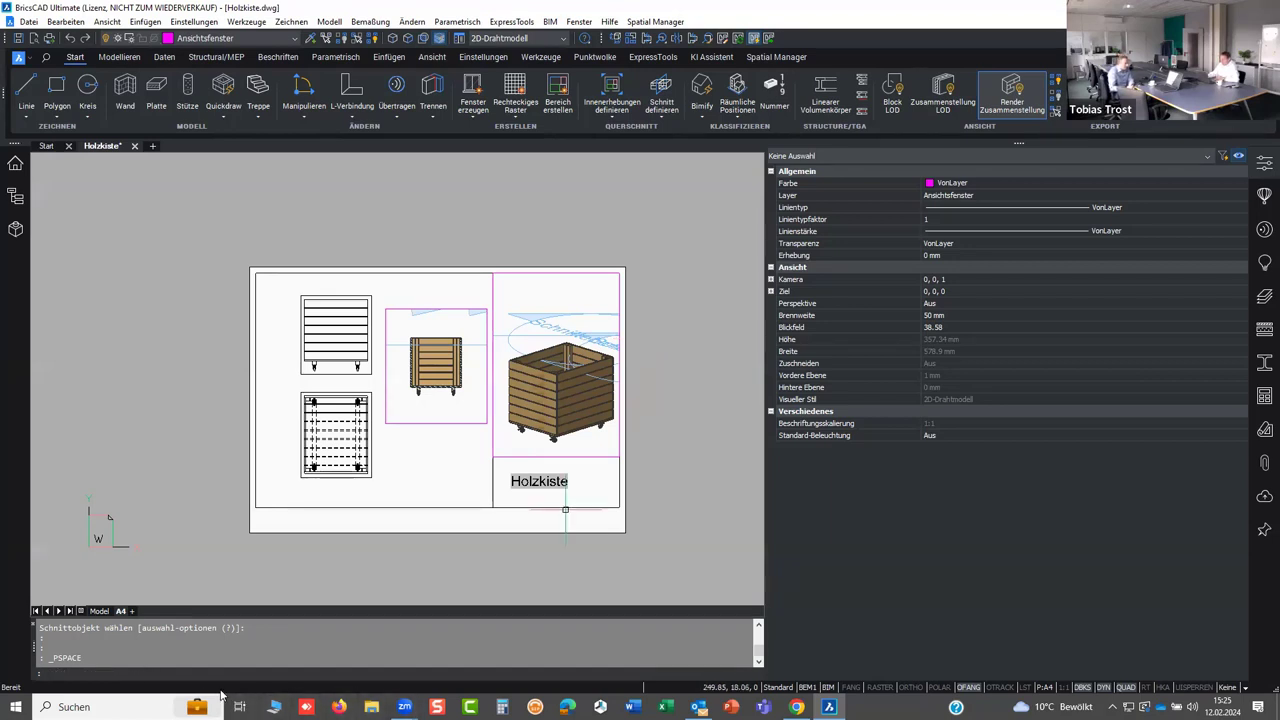
type("AKT")
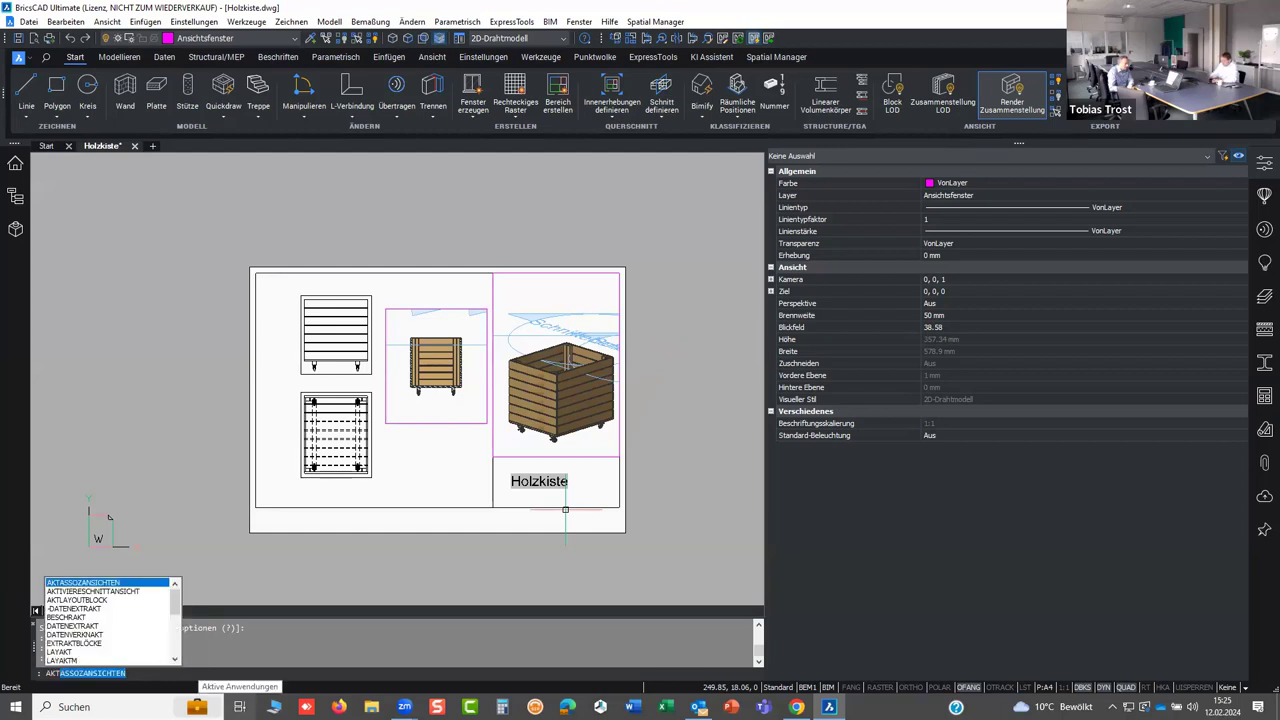
type("IV")
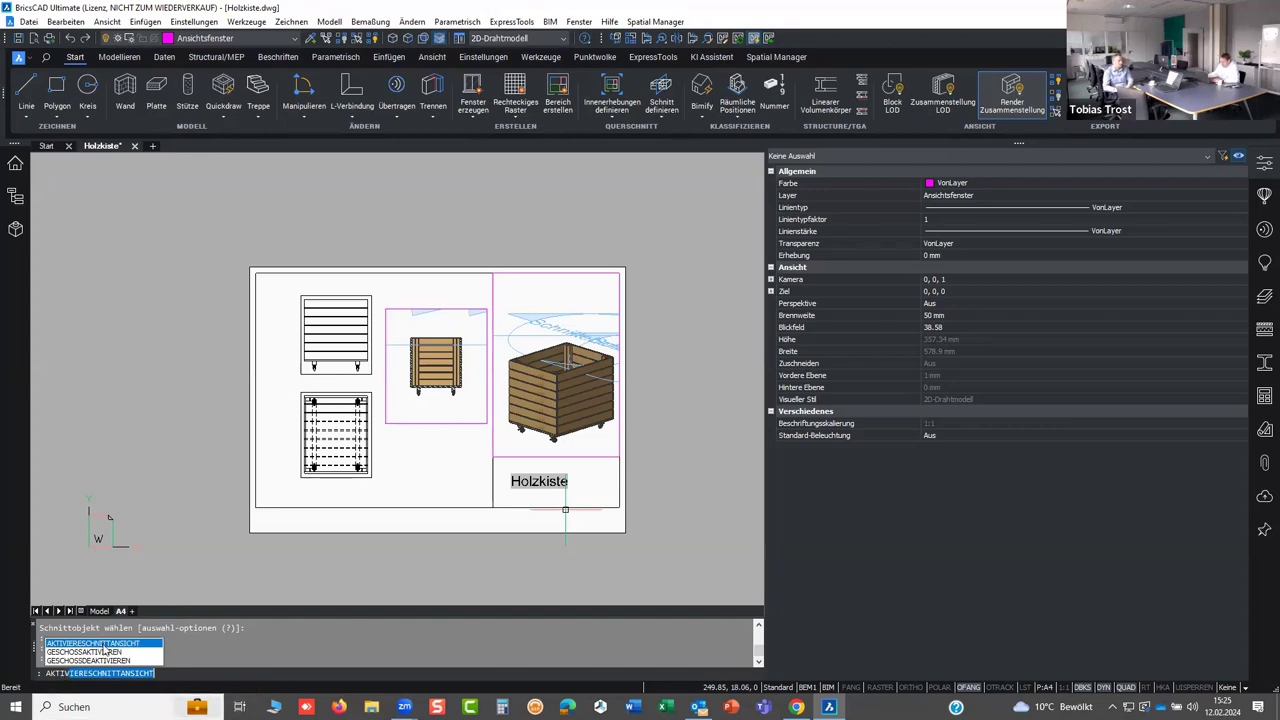
left_click(104, 643)
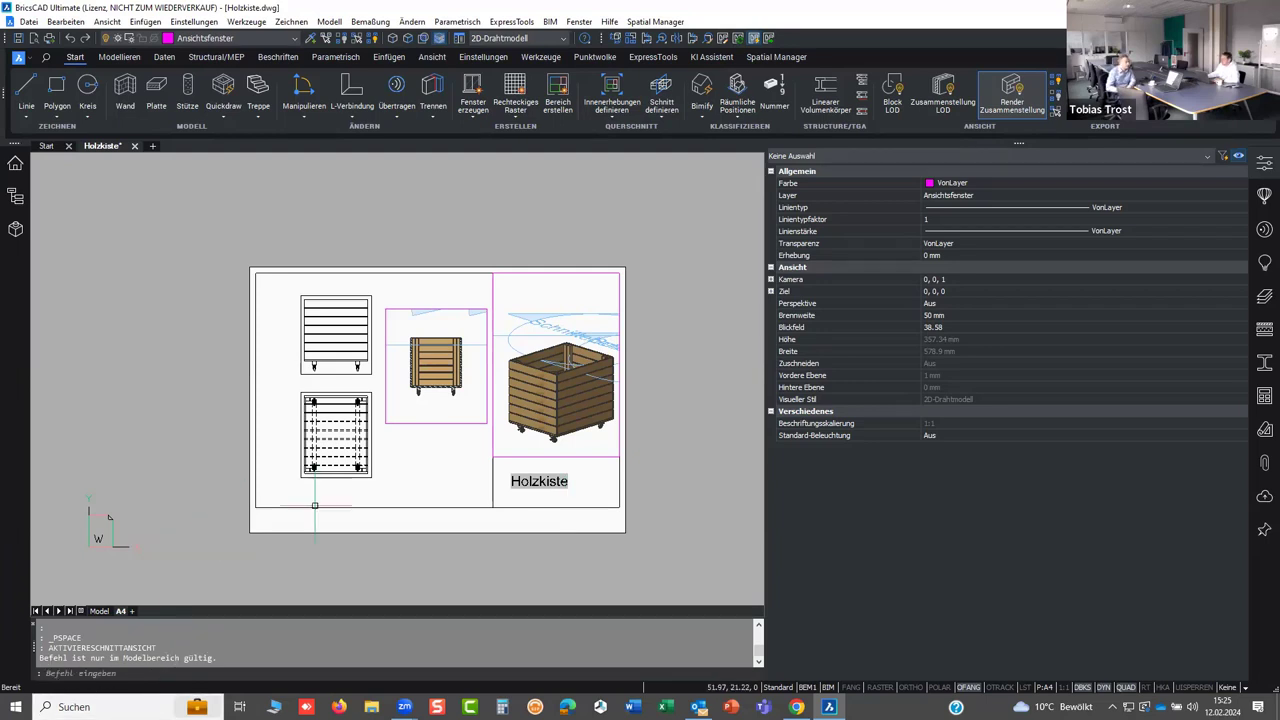
key("Escape")
double_click(456, 410)
type("a")
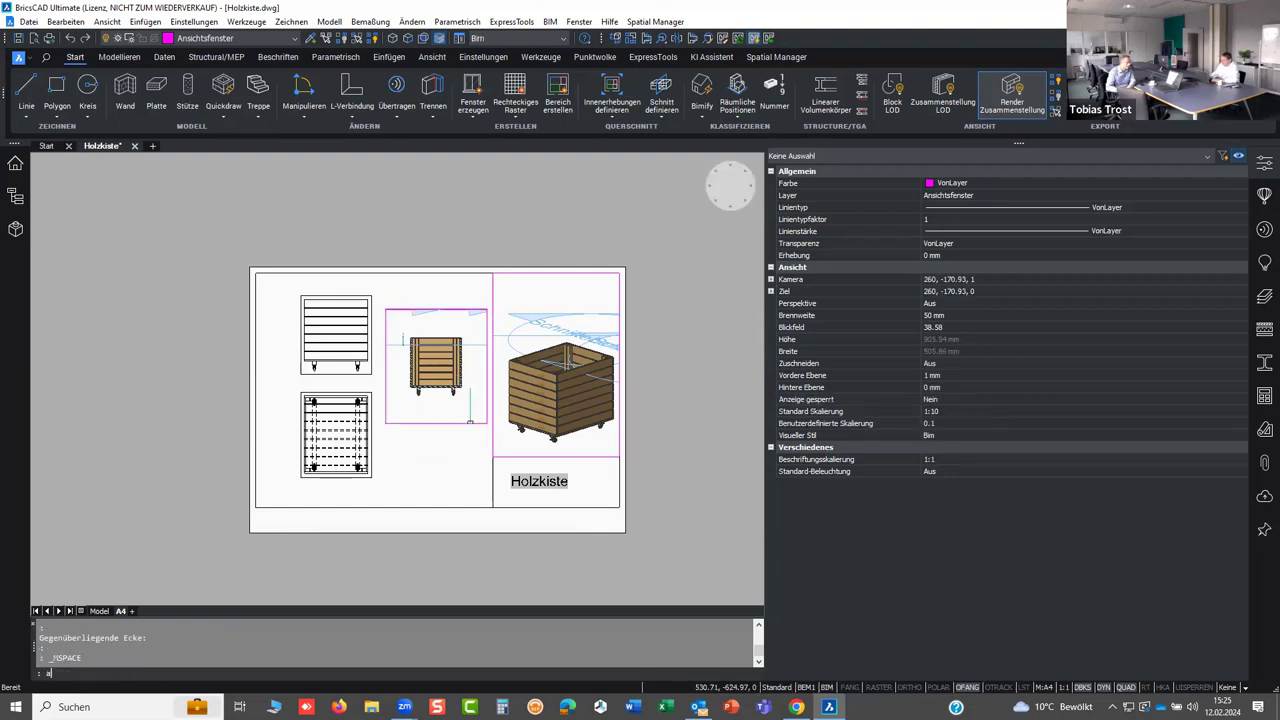
type("AKTI")
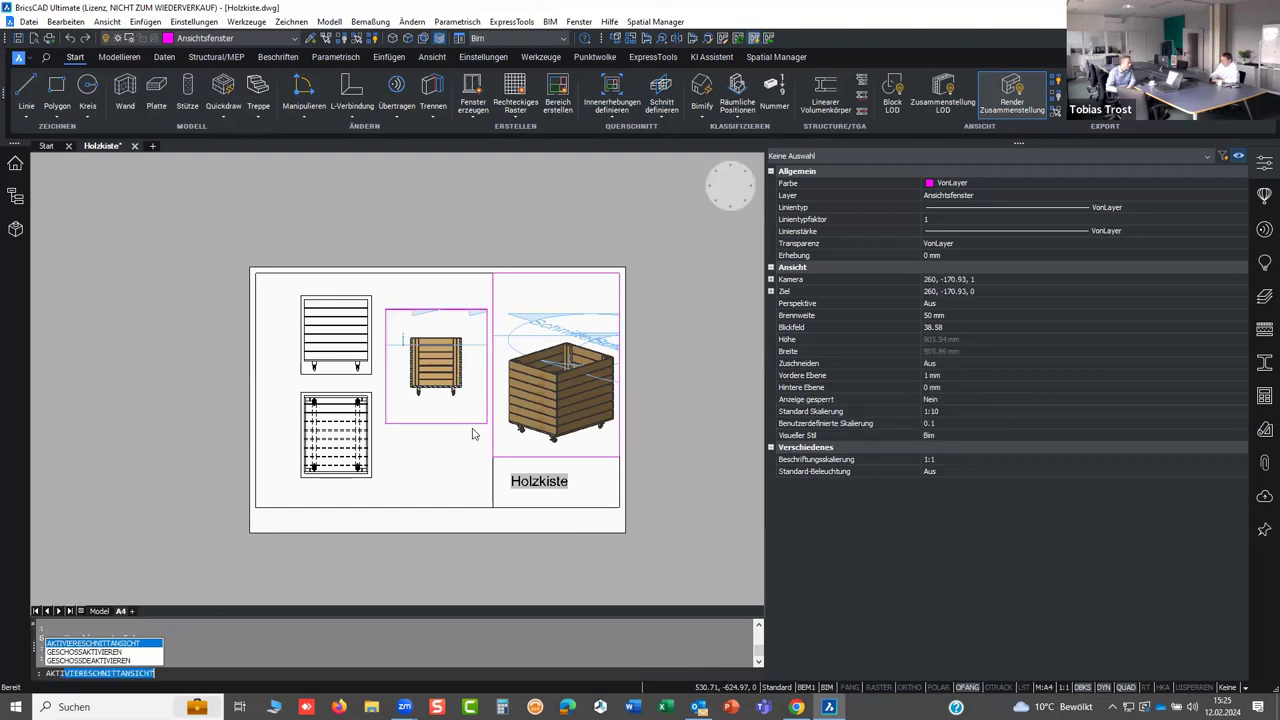
type("VIER")
key("Return")
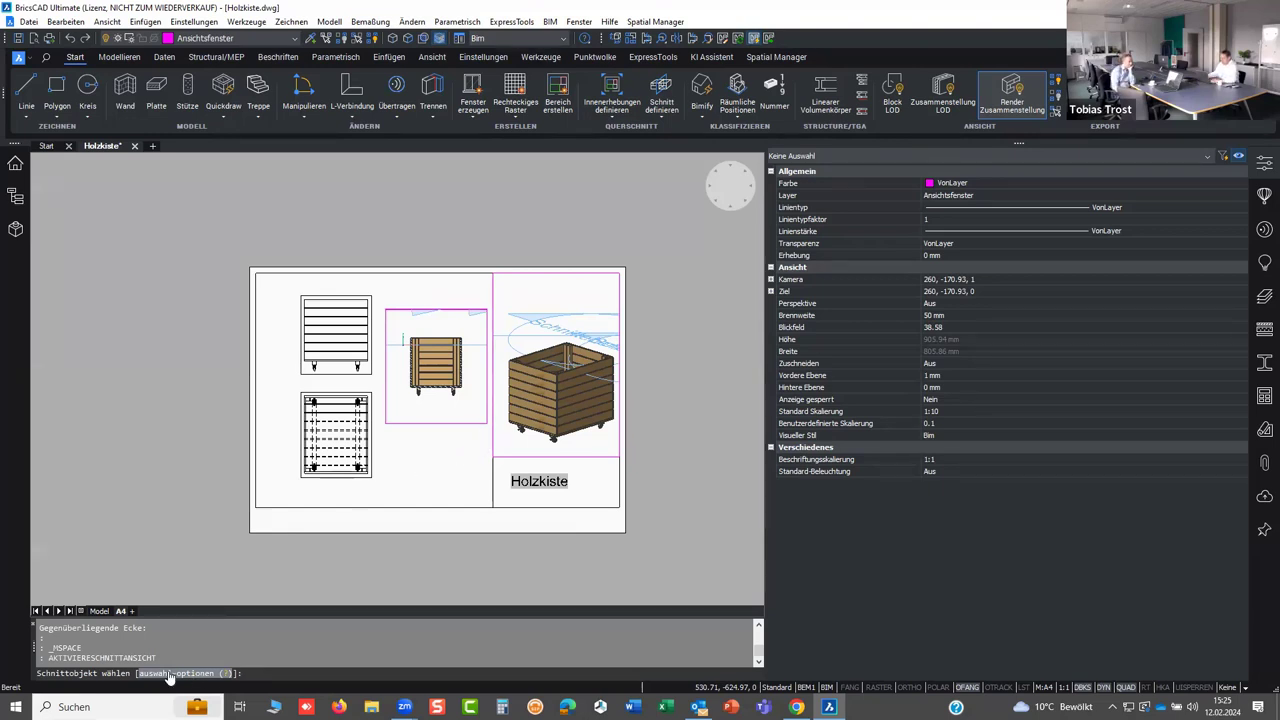
key("Escape")
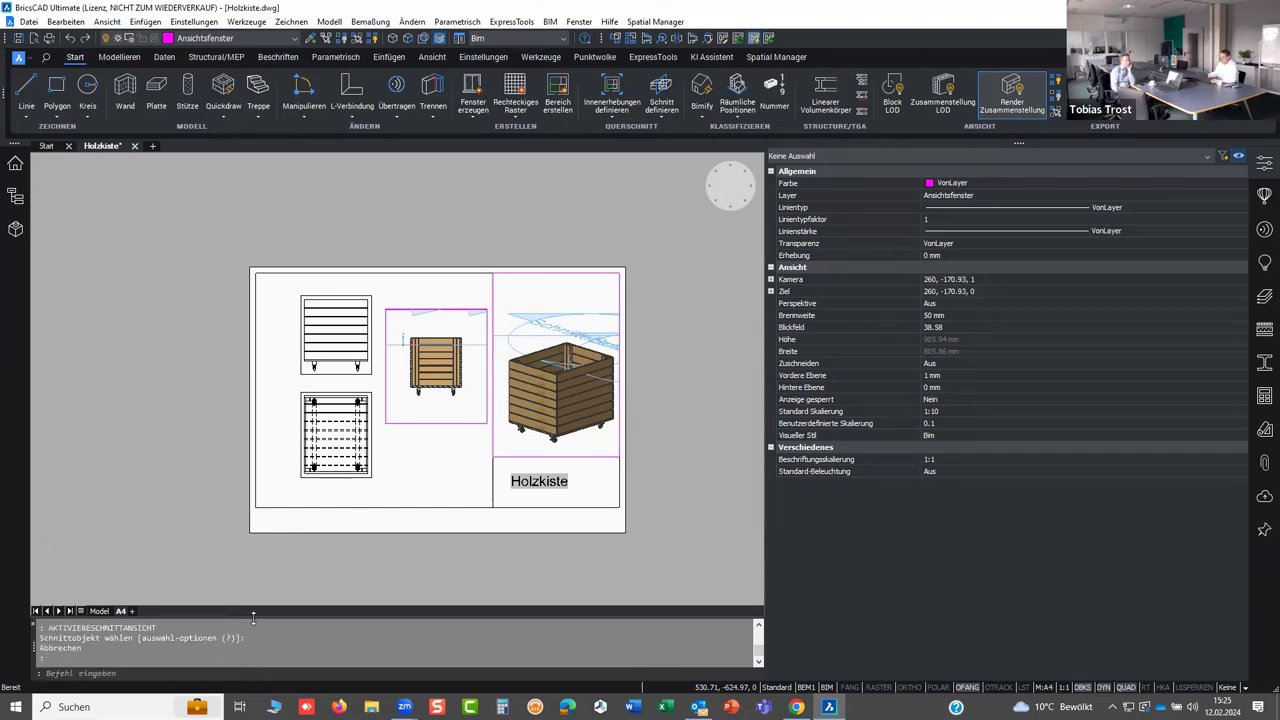
key("Escape")
double_click(184, 428)
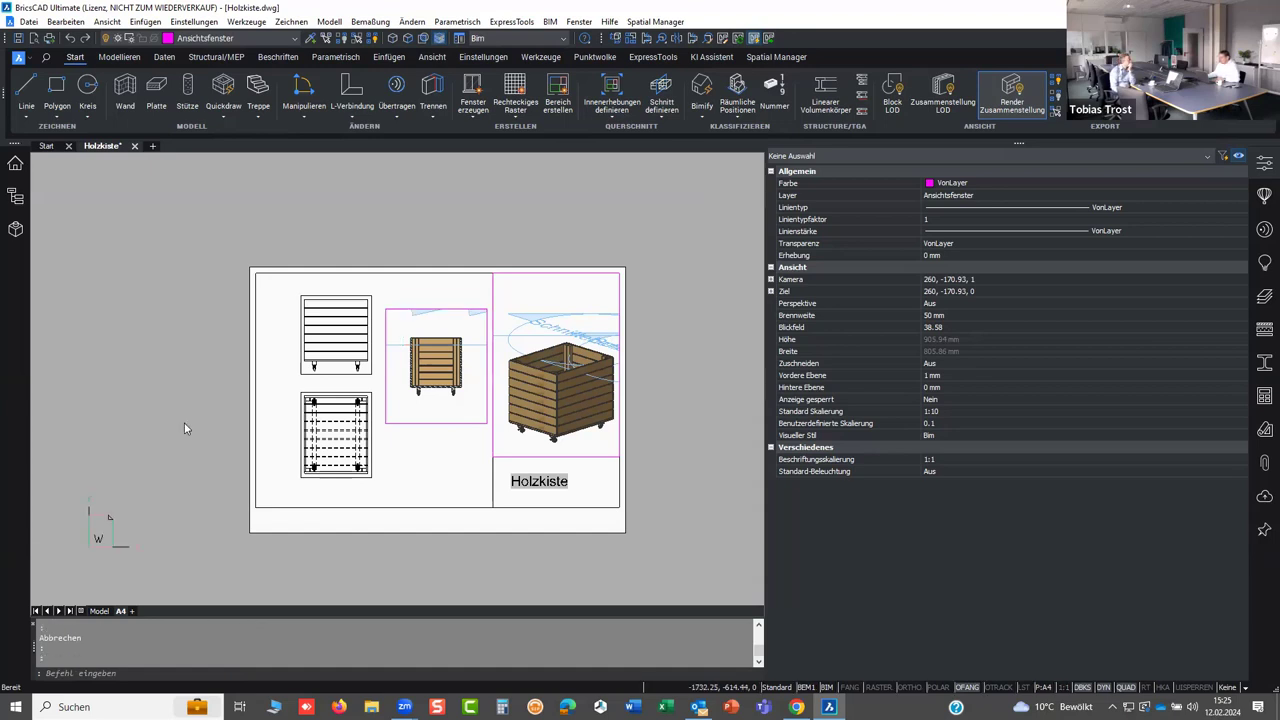